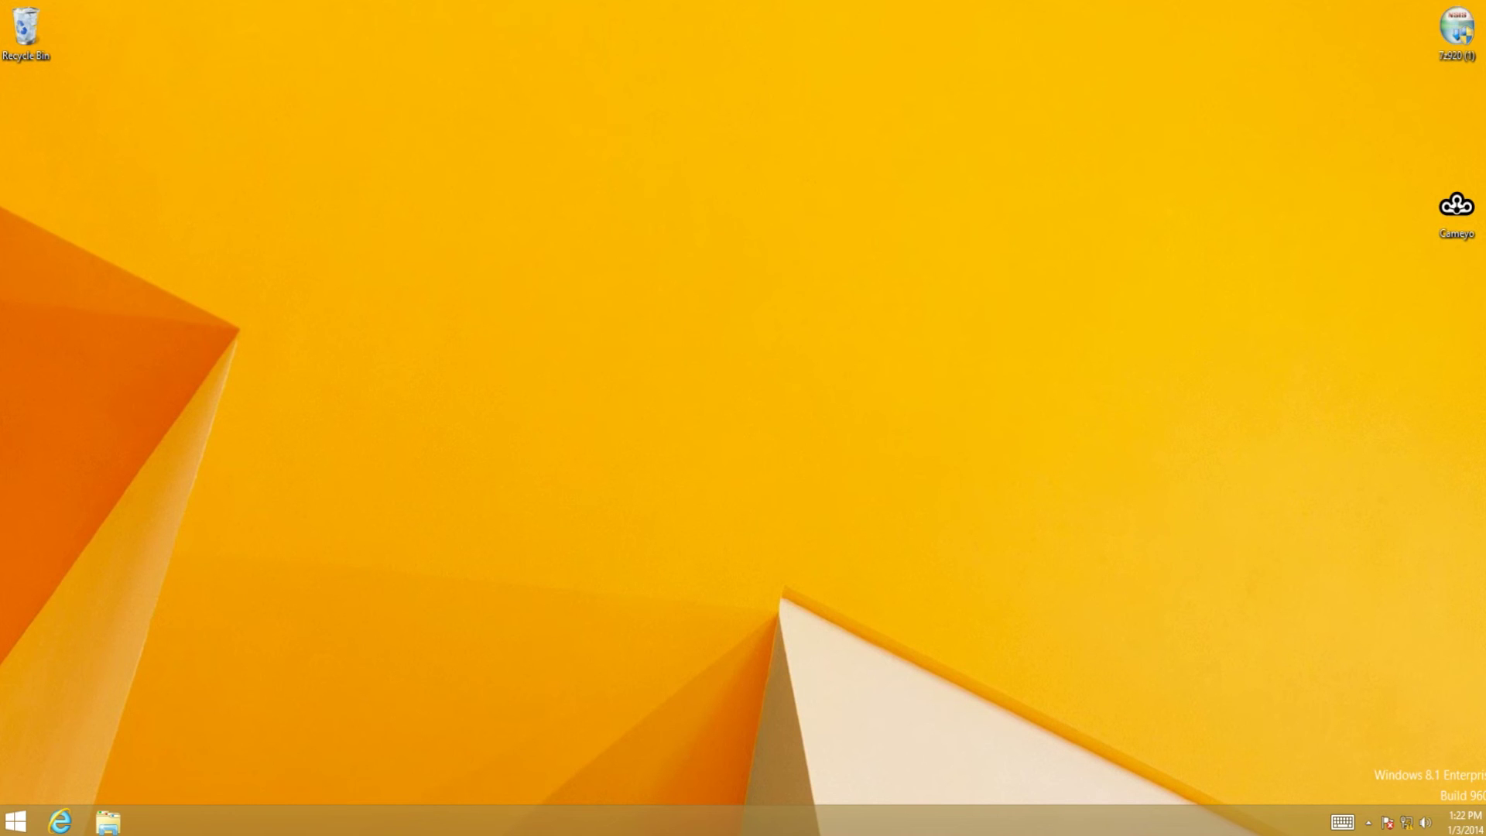
Step: Drag the 7z920 installer icon from the top-right corner to the desktop centre
left_click_drag(1457, 31, 622, 209)
Step: Launch the 7-Zip 9.20 installer, allow it through UAC, then quit Setup without installing
double_click(618, 212)
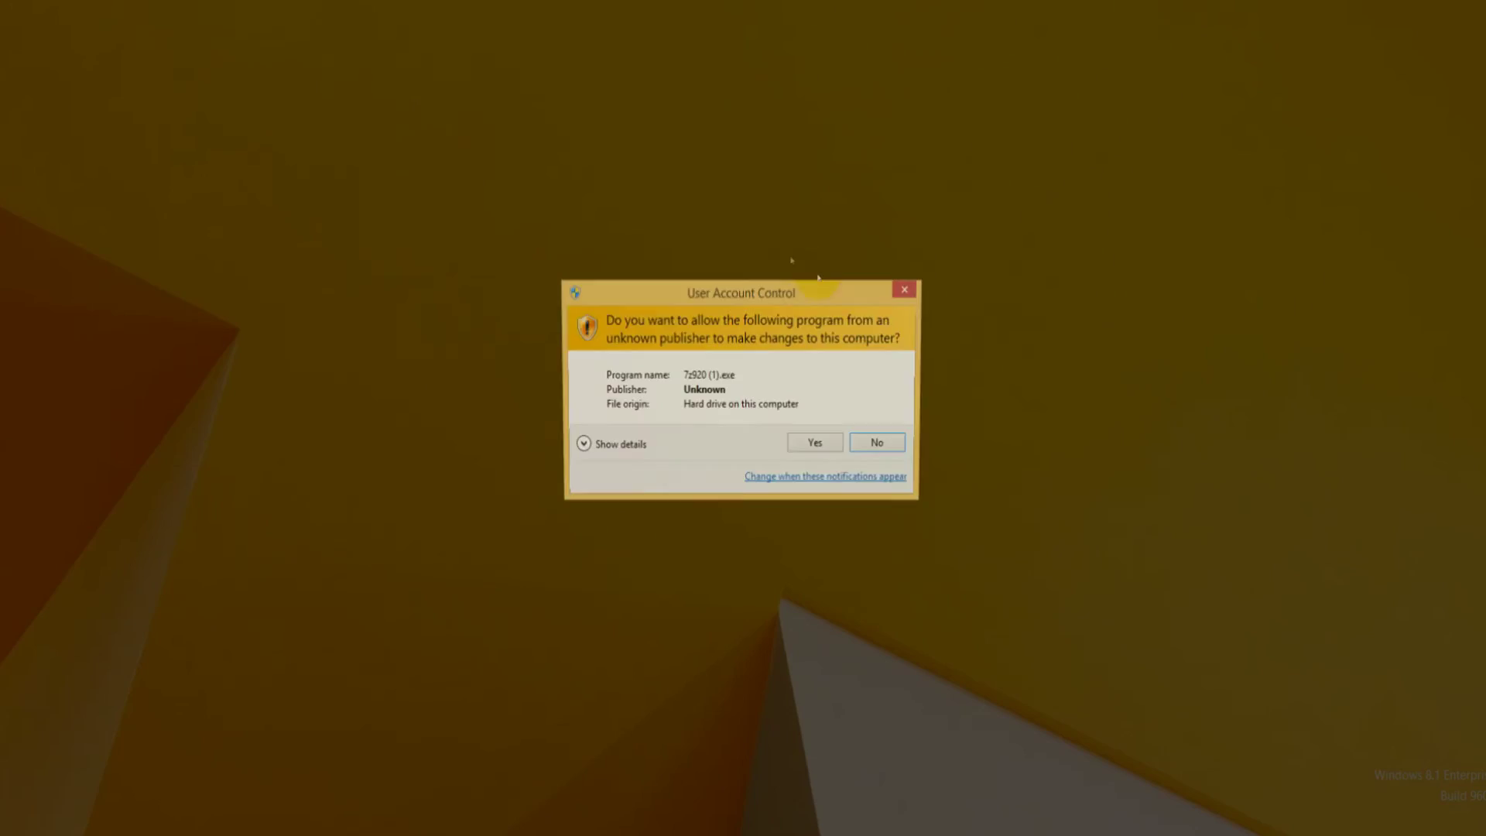
left_click(810, 438)
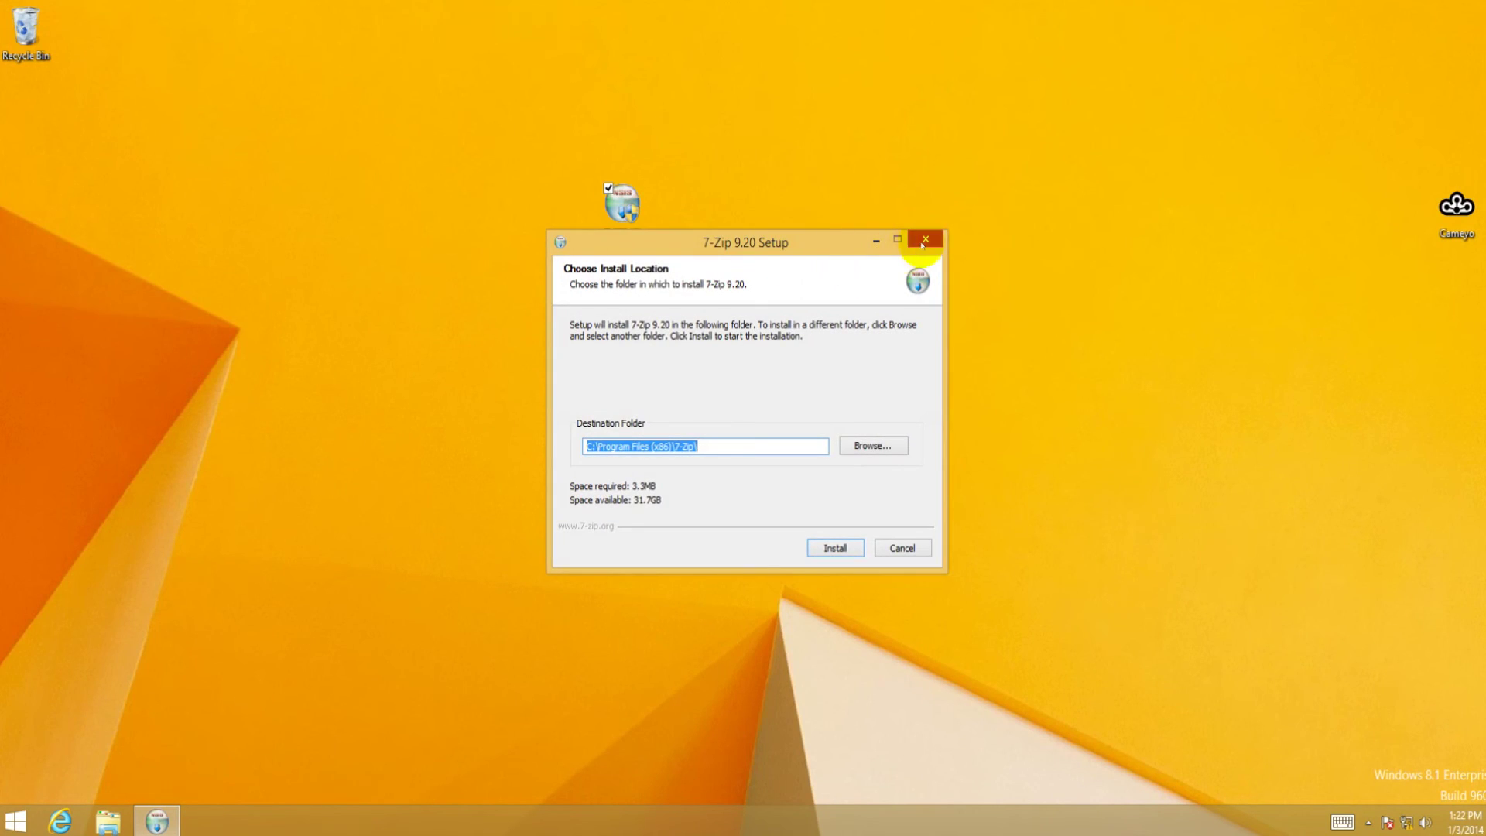
left_click(925, 239)
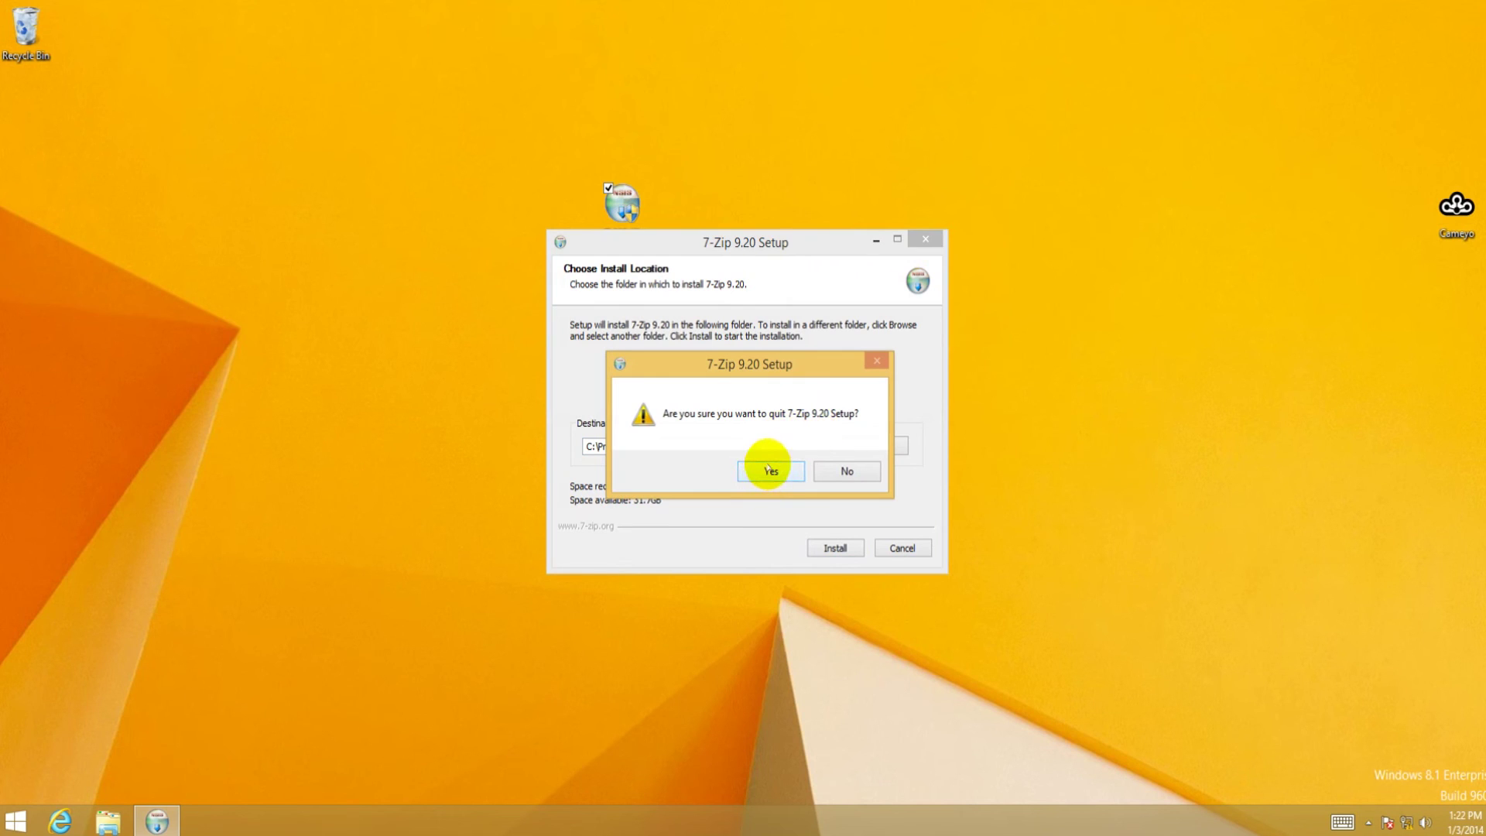
left_click(770, 470)
Step: Group the 7z920 installer icon and the Cameyo icon together in the middle of the desktop
left_click(769, 256)
left_click_drag(623, 219, 565, 210)
left_click(707, 440)
left_click(522, 376)
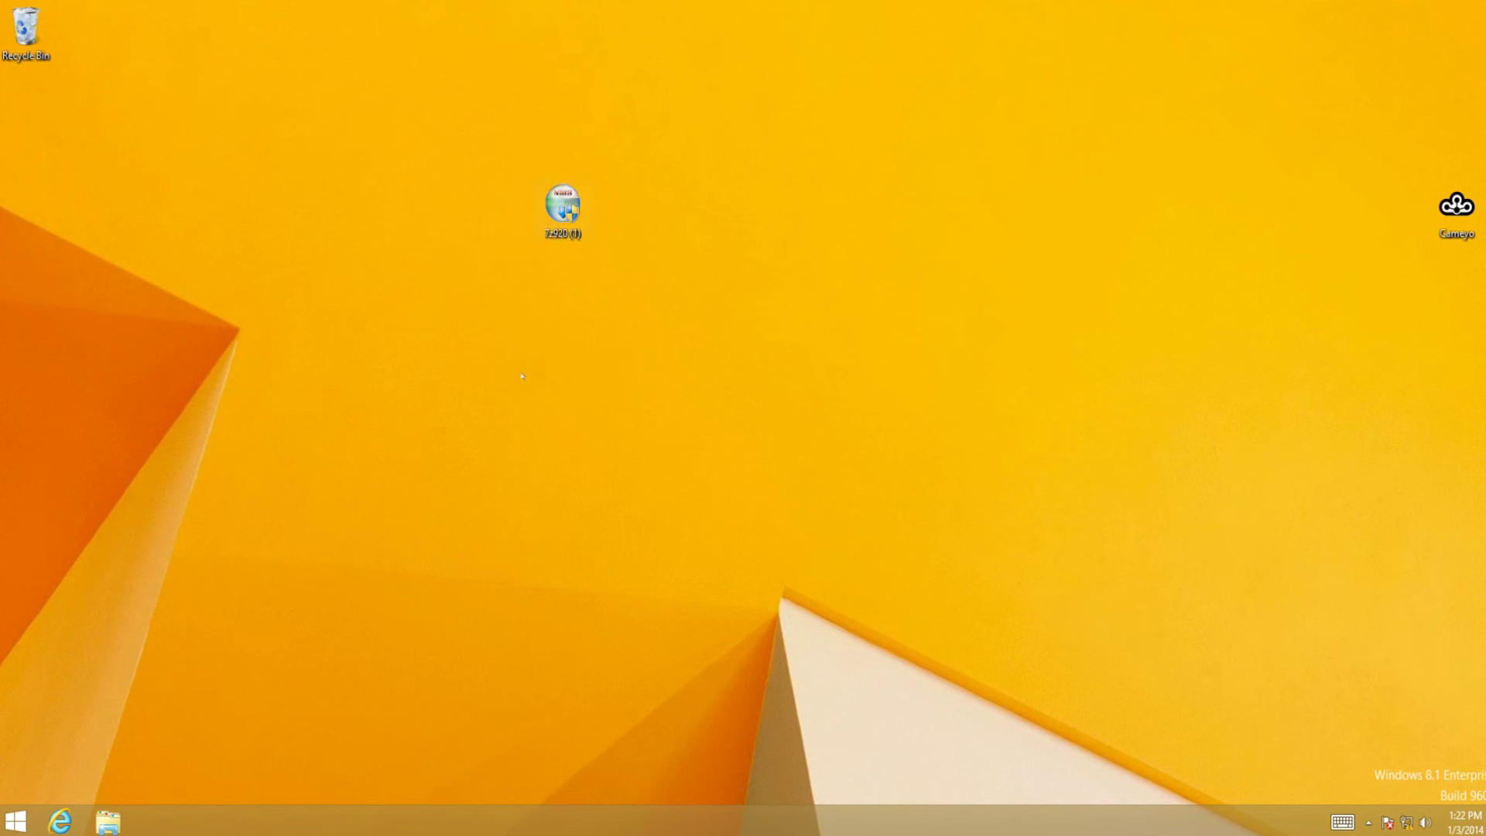
left_click_drag(1442, 215, 549, 301)
left_click(701, 346)
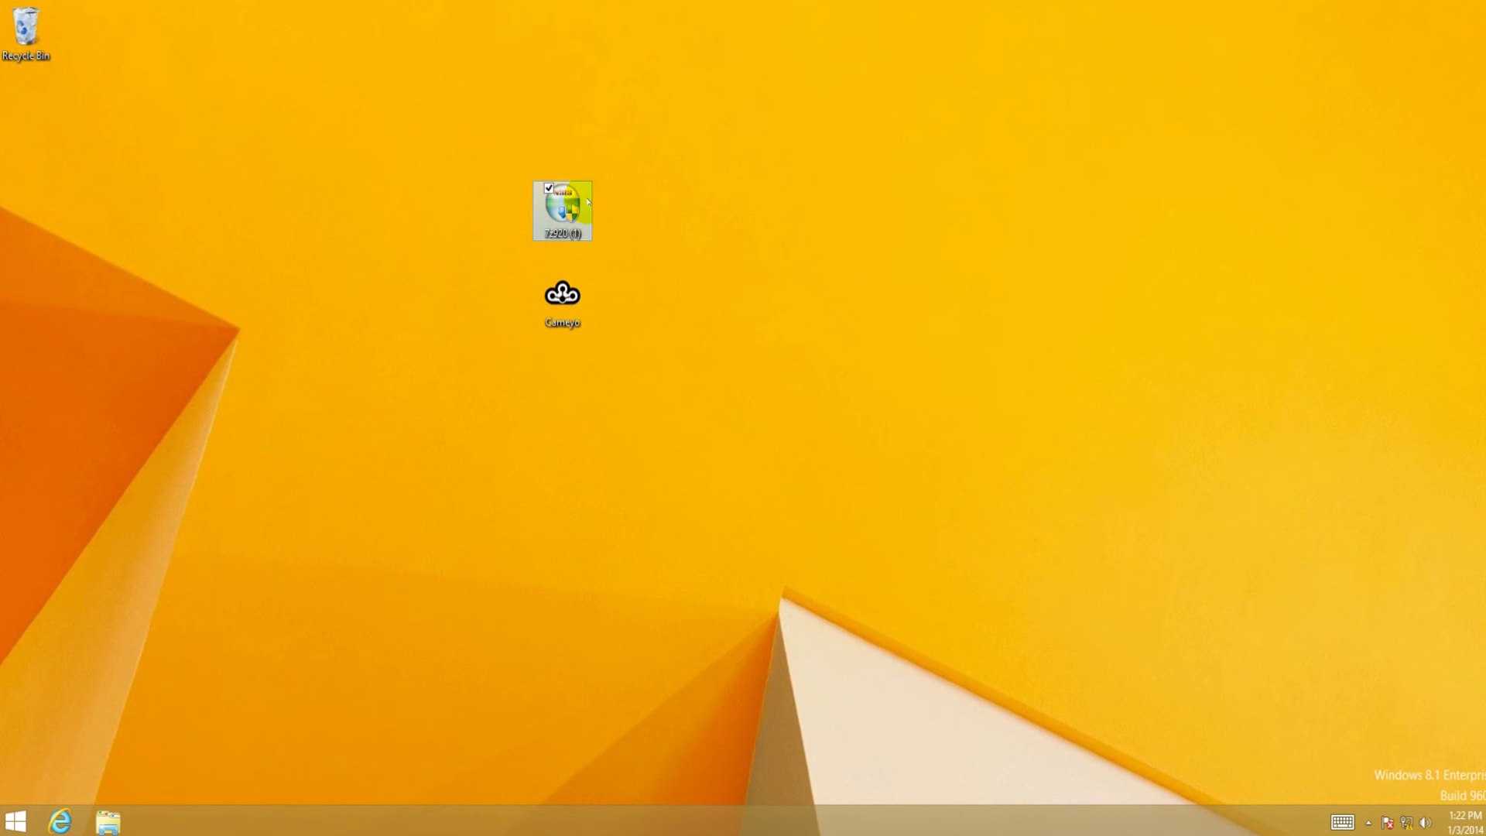
mouse_move(588, 202)
Step: Reach Programs and Features through the Uninstall option on 7-Zip File Manager in All apps
left_click(16, 821)
left_click(99, 782)
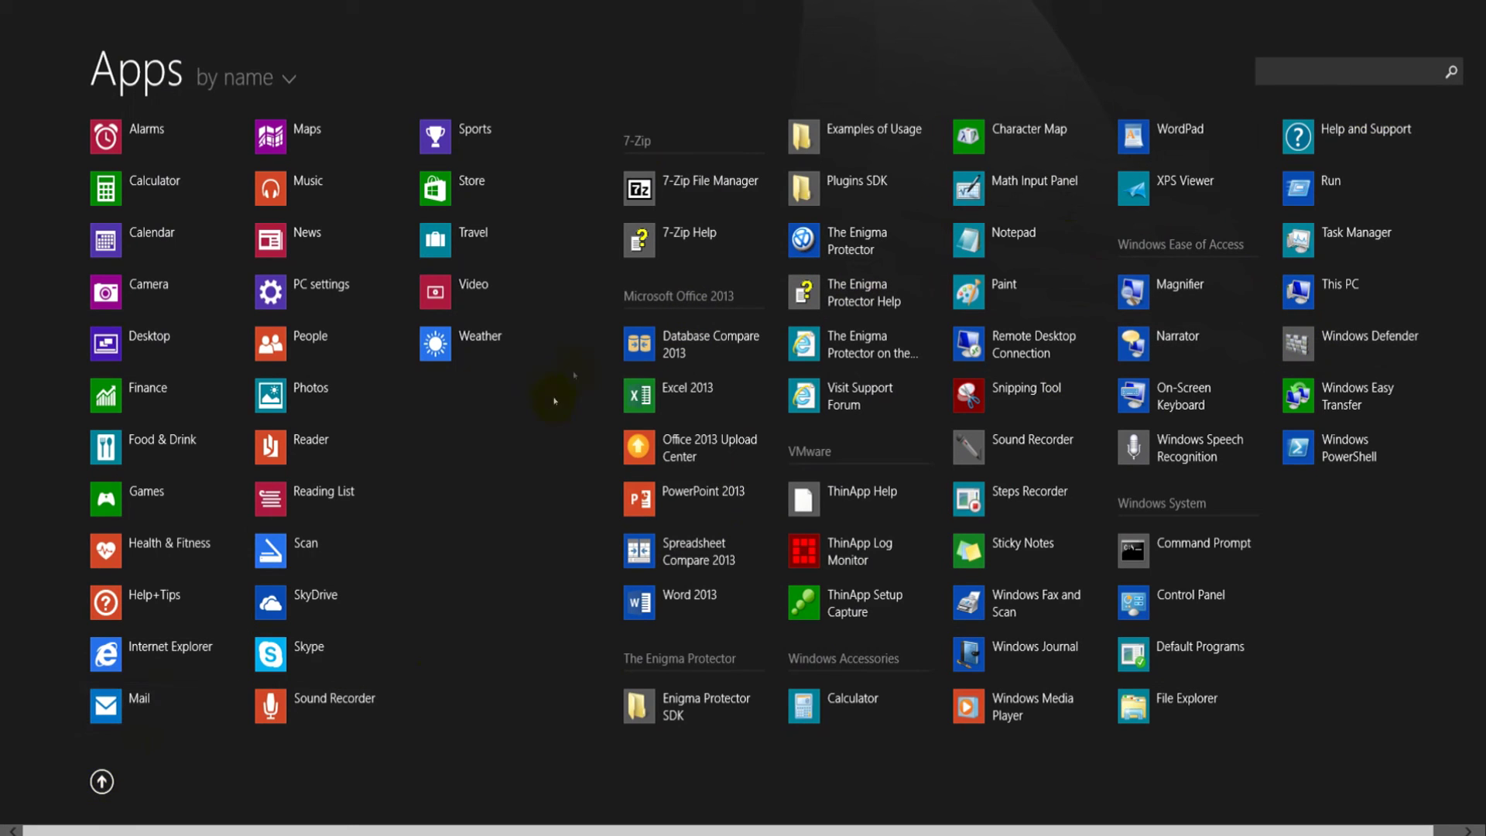
right_click(708, 197)
left_click(192, 779)
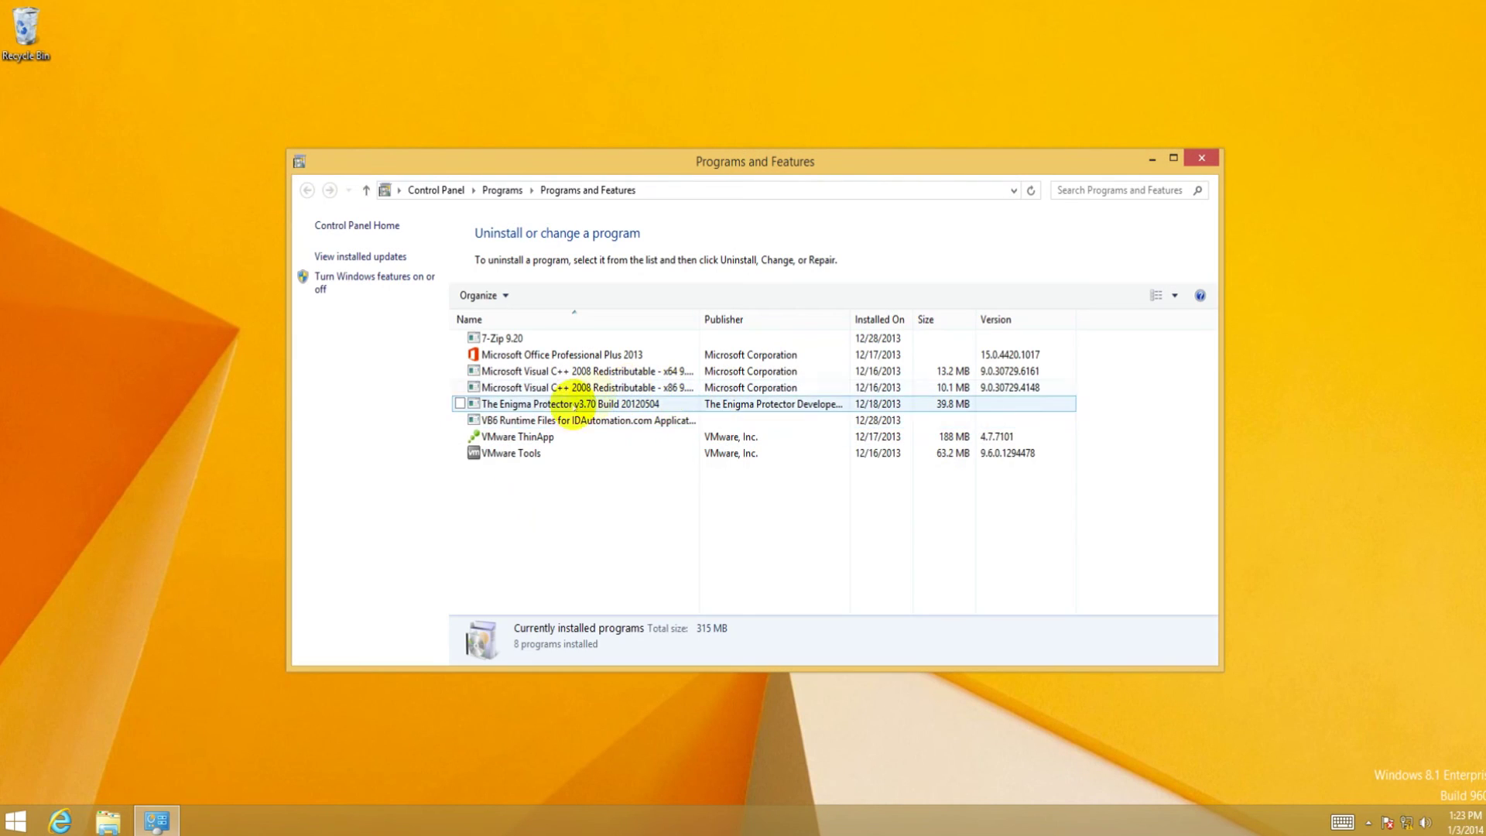
Step: Uninstall 7-Zip 9.20, close Programs and Features, and launch Cameyo
double_click(526, 341)
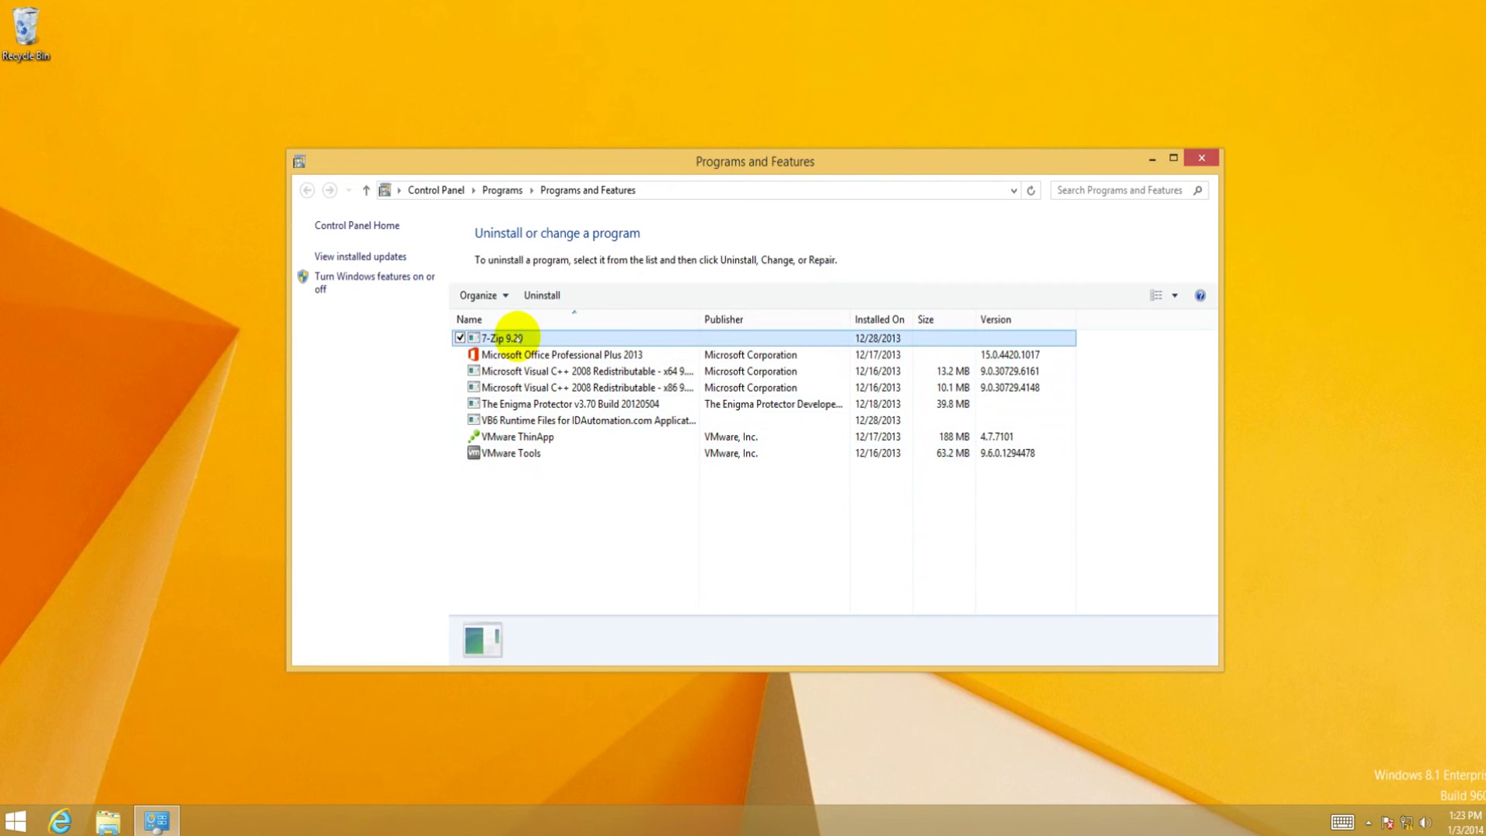
left_click(834, 547)
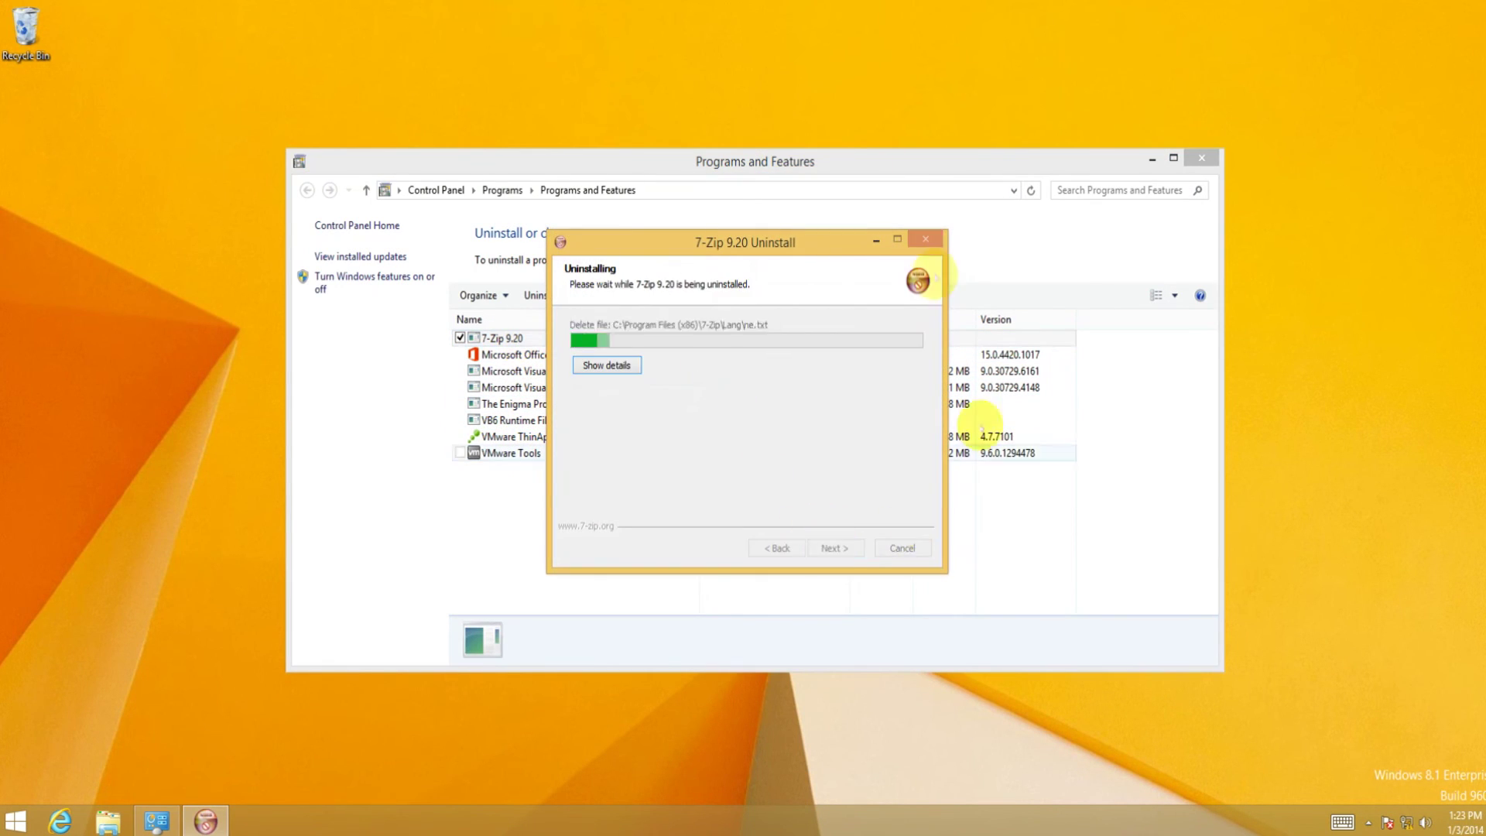
left_click(835, 548)
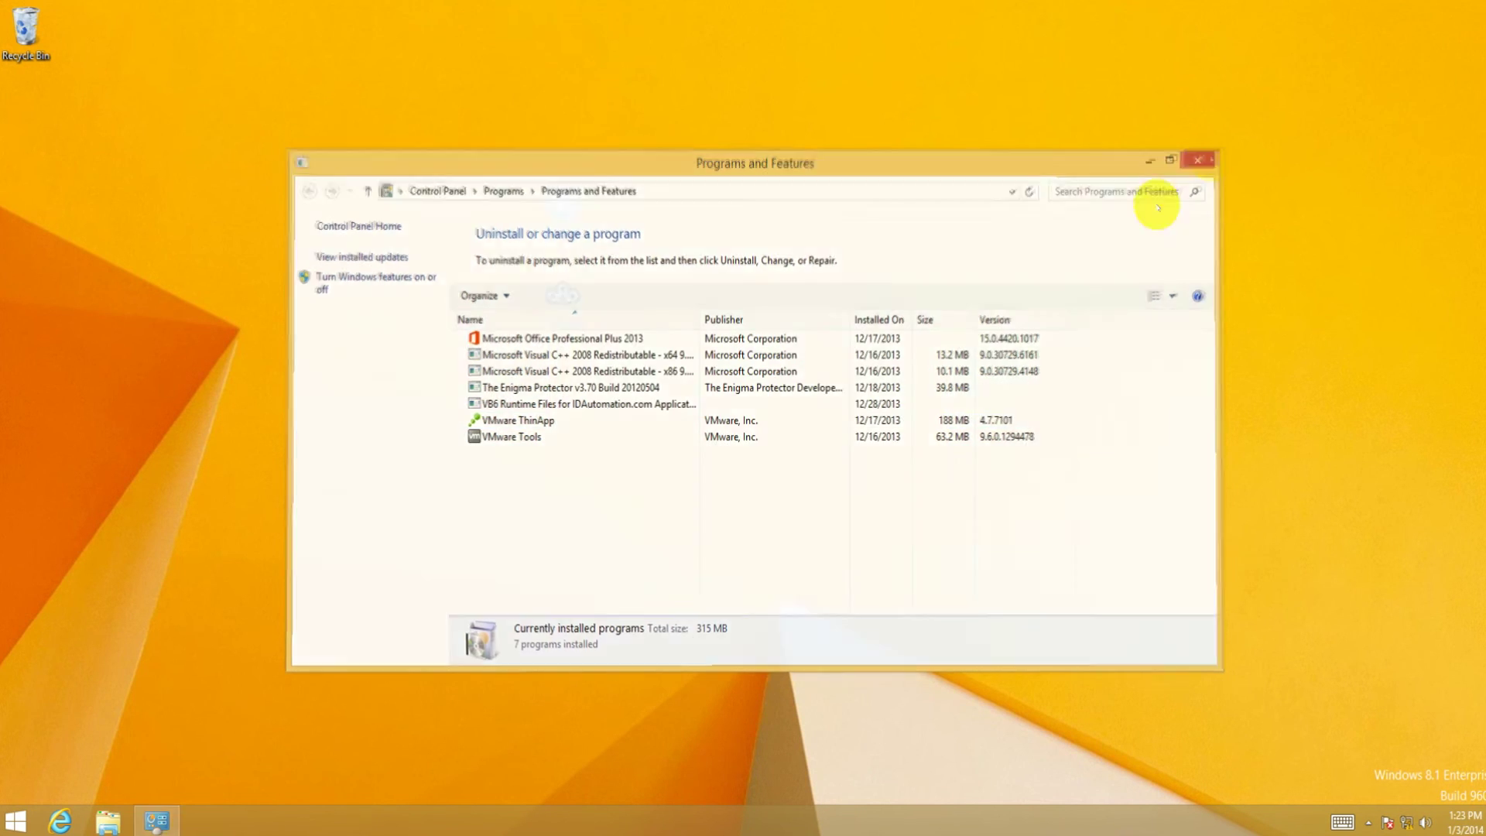
left_click(1201, 158)
double_click(571, 287)
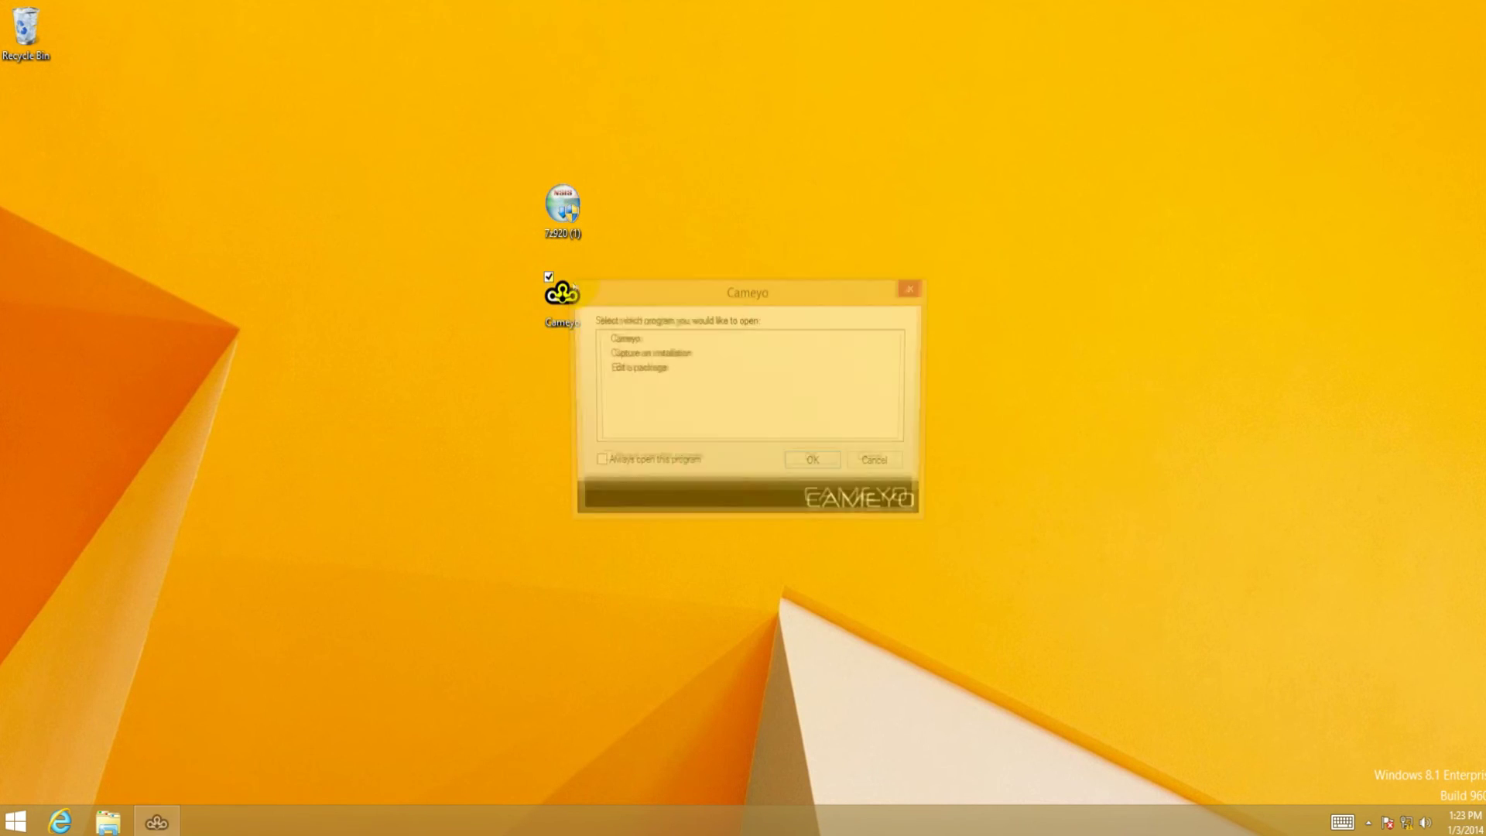
Step: Choose 'Capture an installation' in Cameyo and confirm so the initial snapshot is taken
left_click(649, 353)
left_click(816, 463)
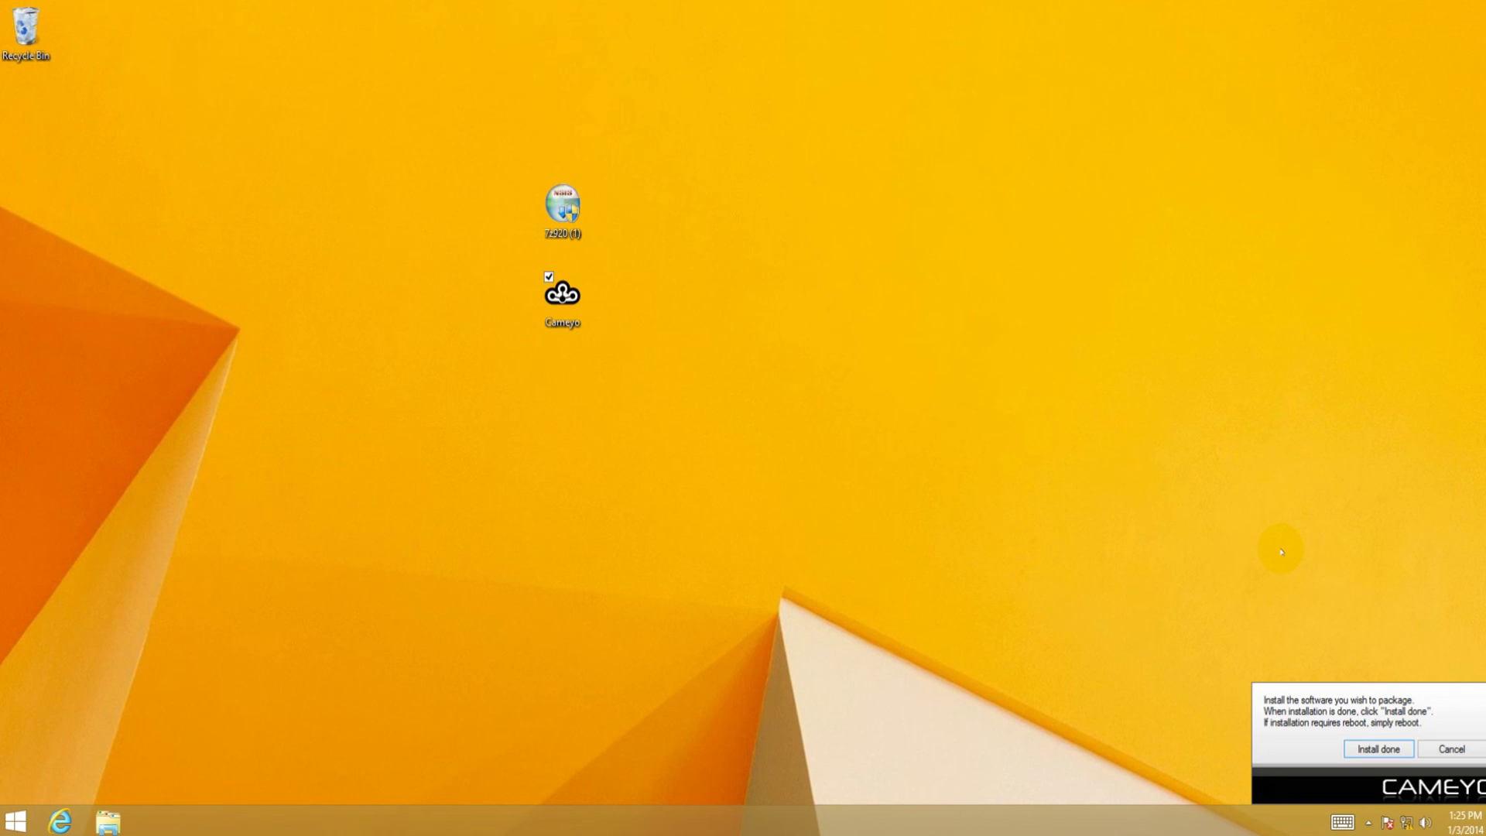
Step: Install 7-Zip 9.20 into the default folder under capture and close the finished Setup wizard
double_click(583, 207)
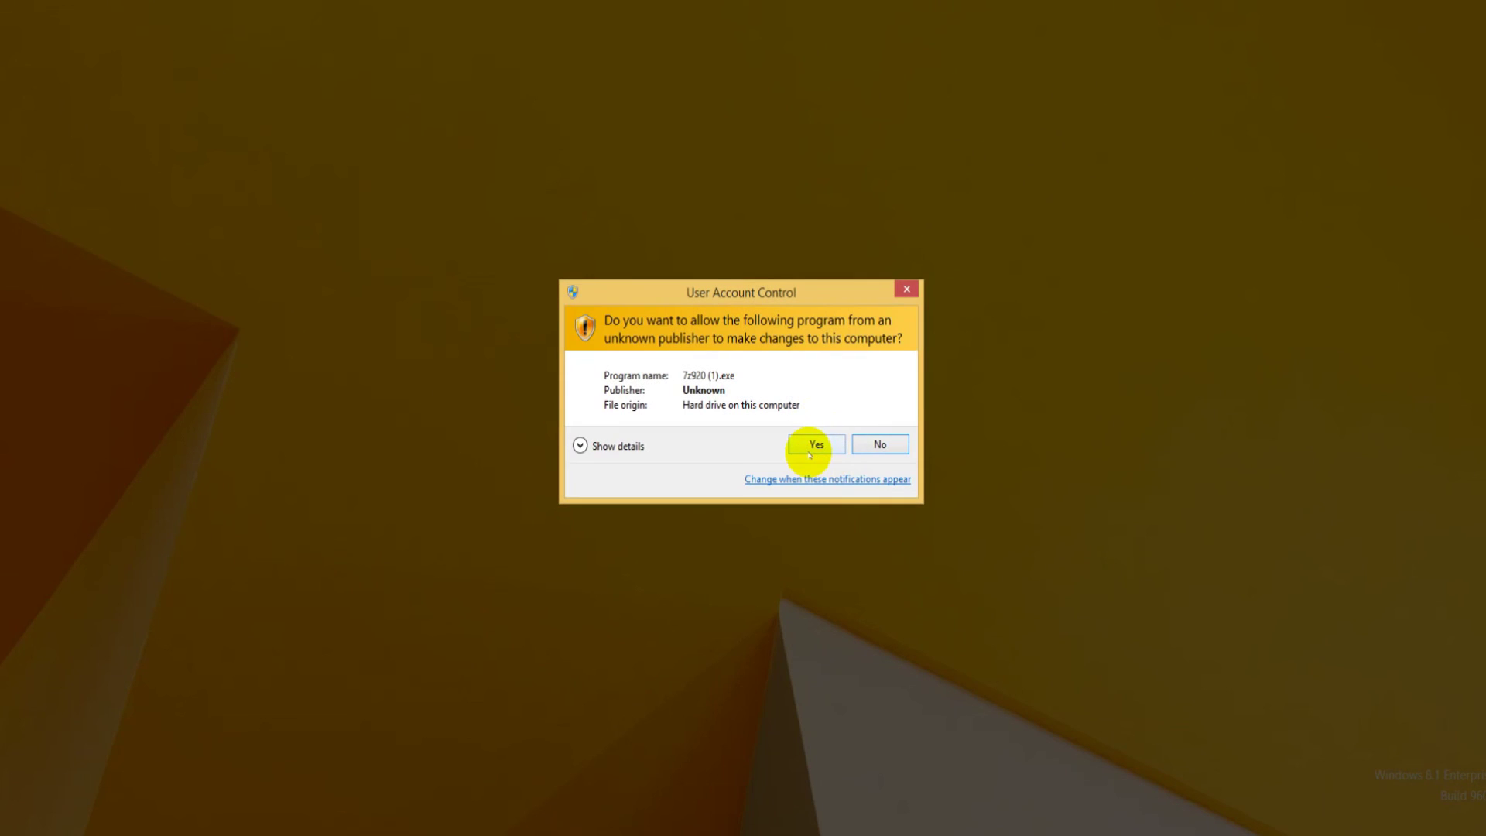
left_click(812, 449)
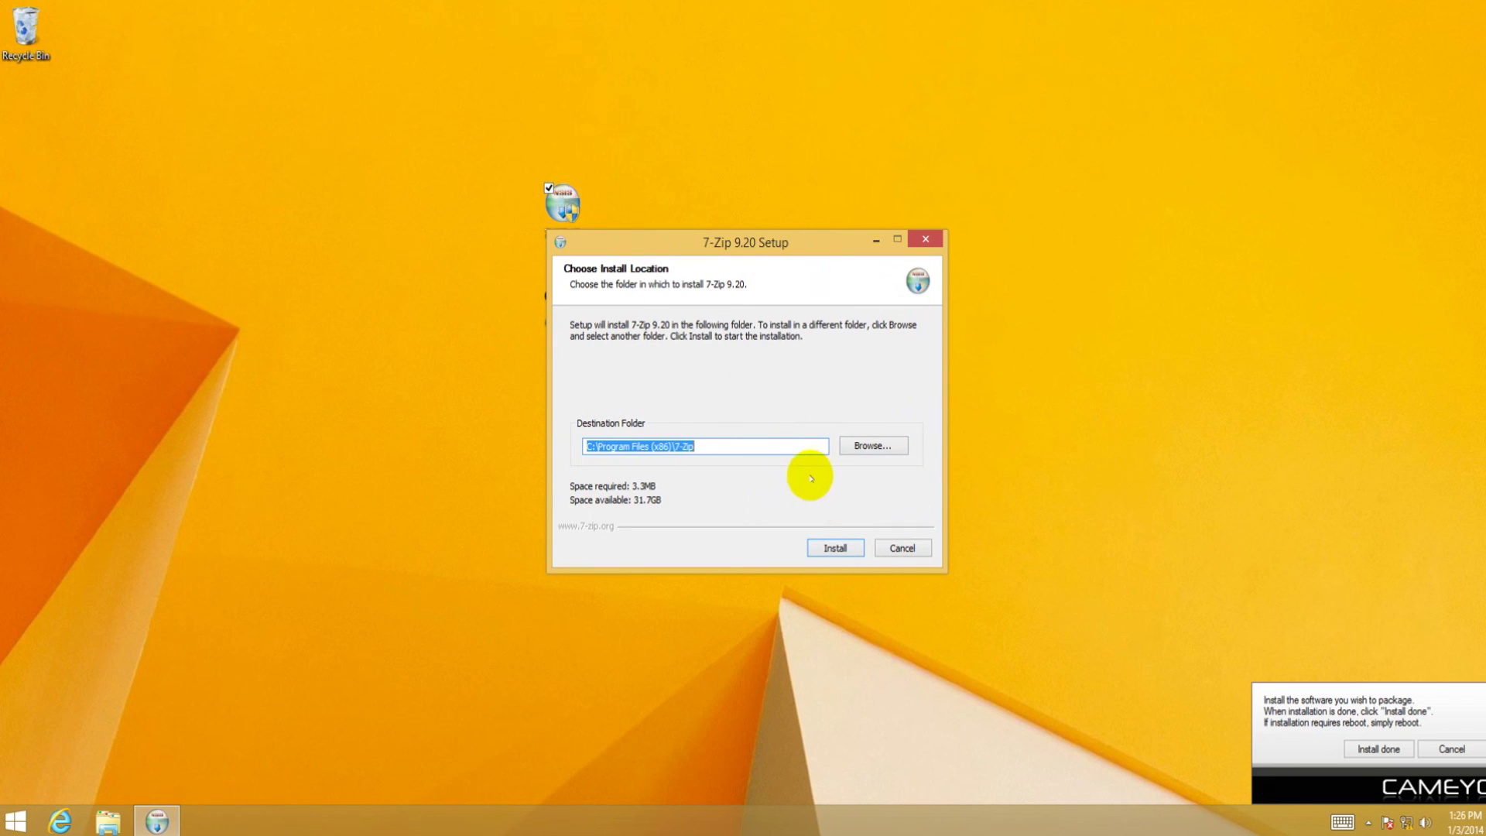
left_click(826, 546)
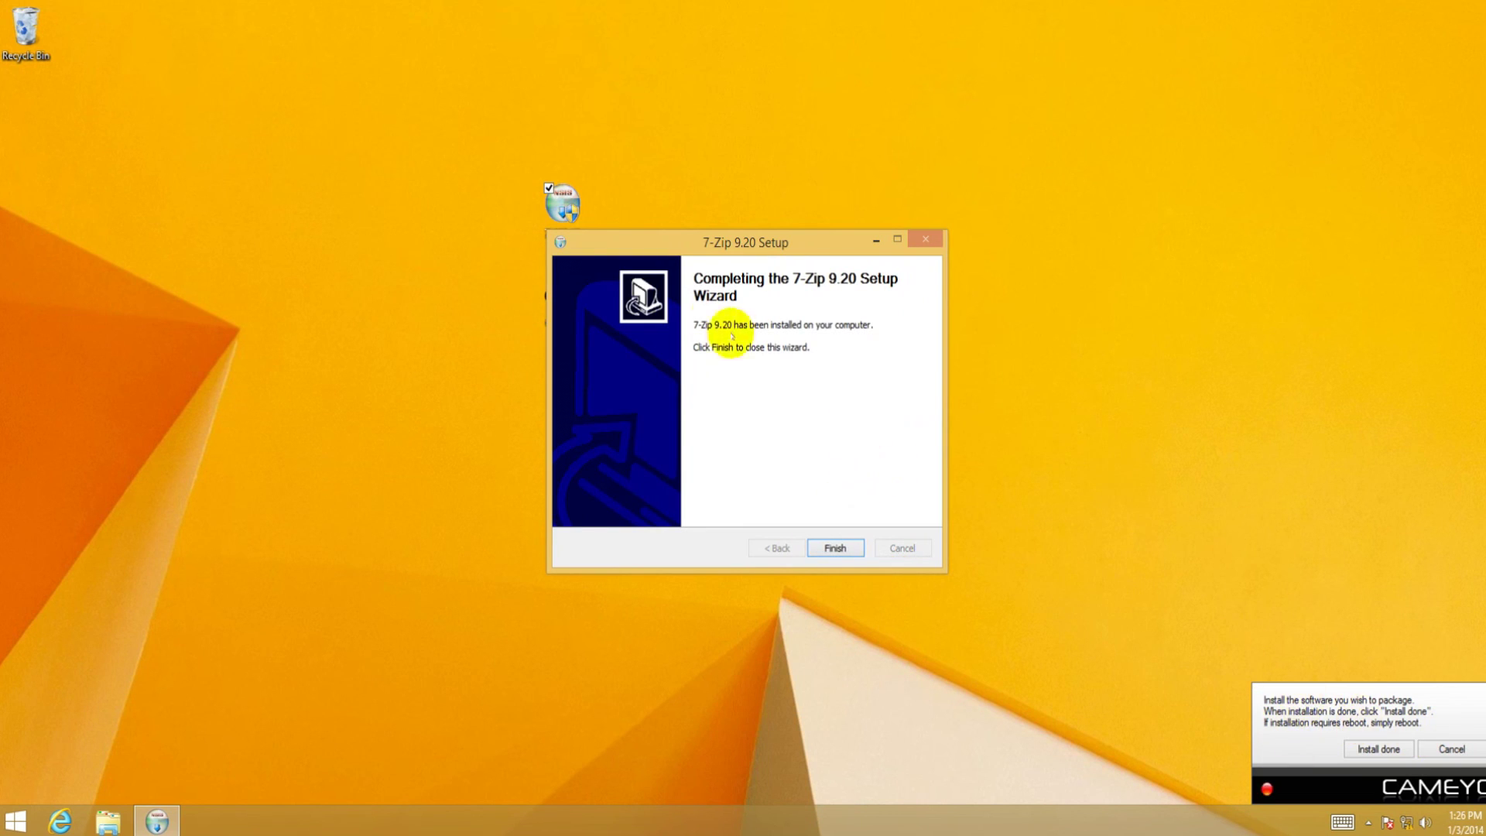
left_click_drag(756, 251, 936, 203)
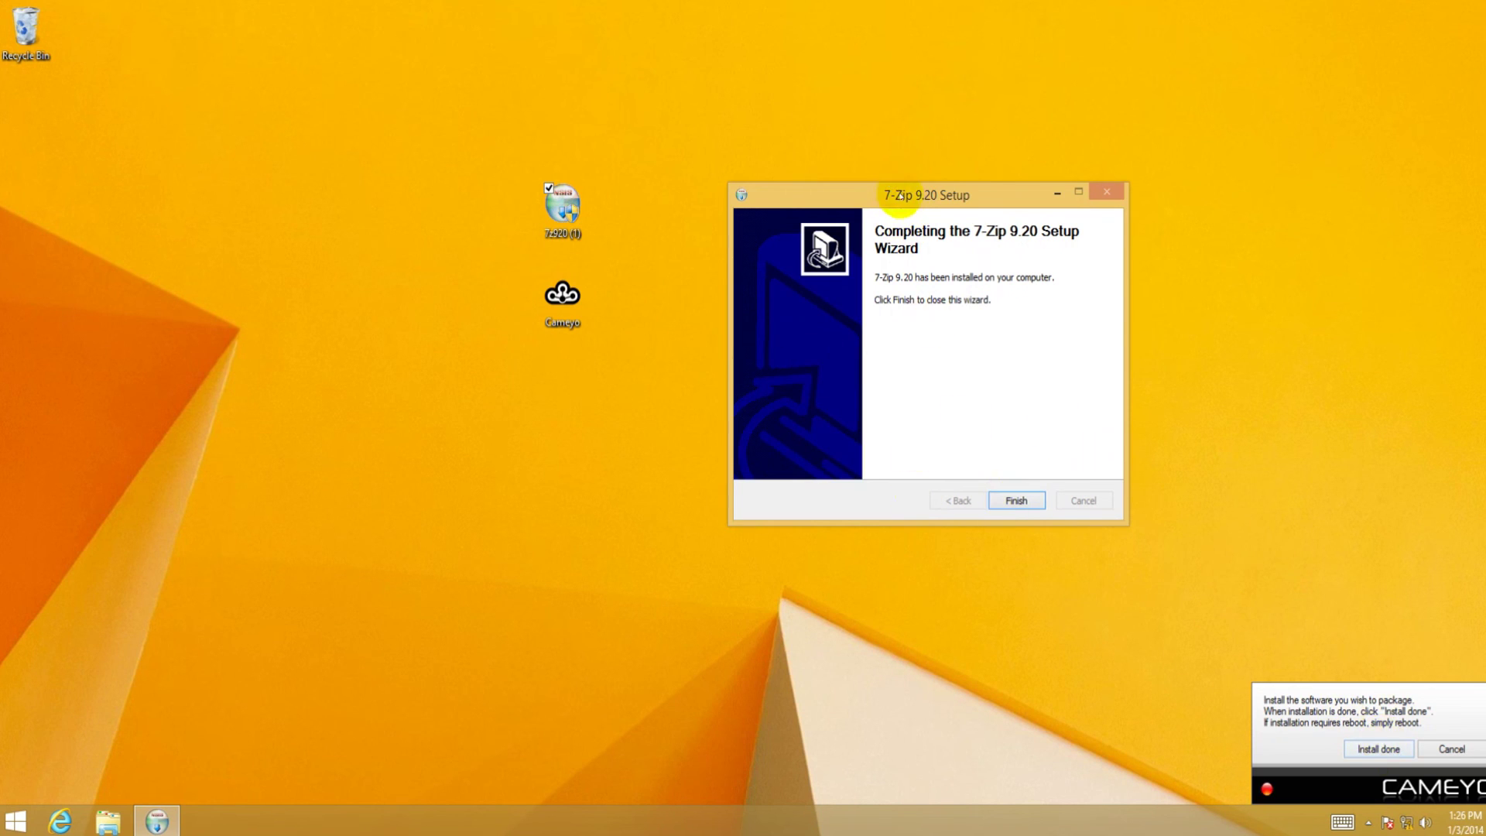
left_click_drag(901, 196, 834, 138)
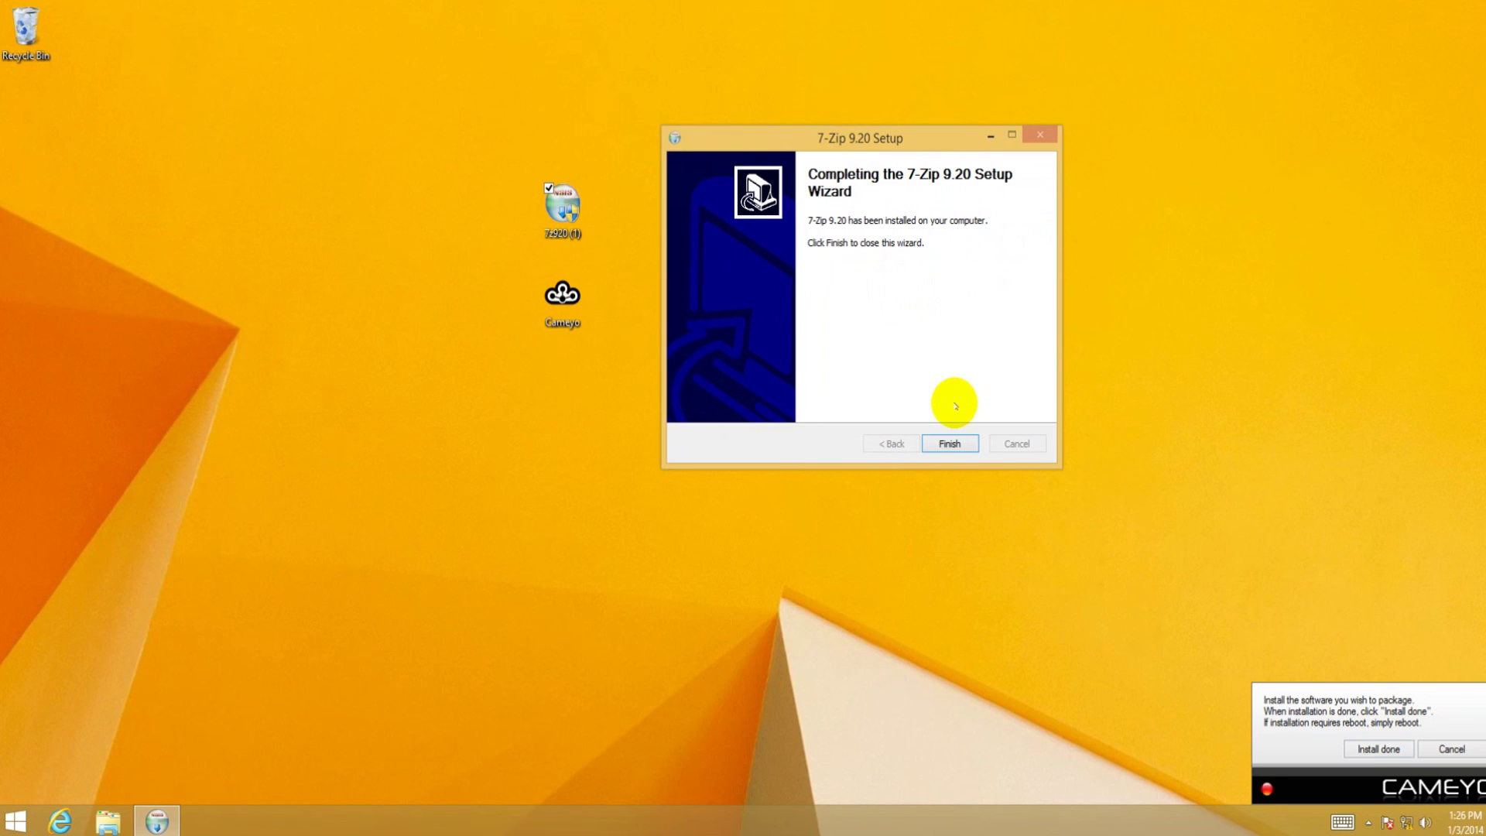
left_click(949, 439)
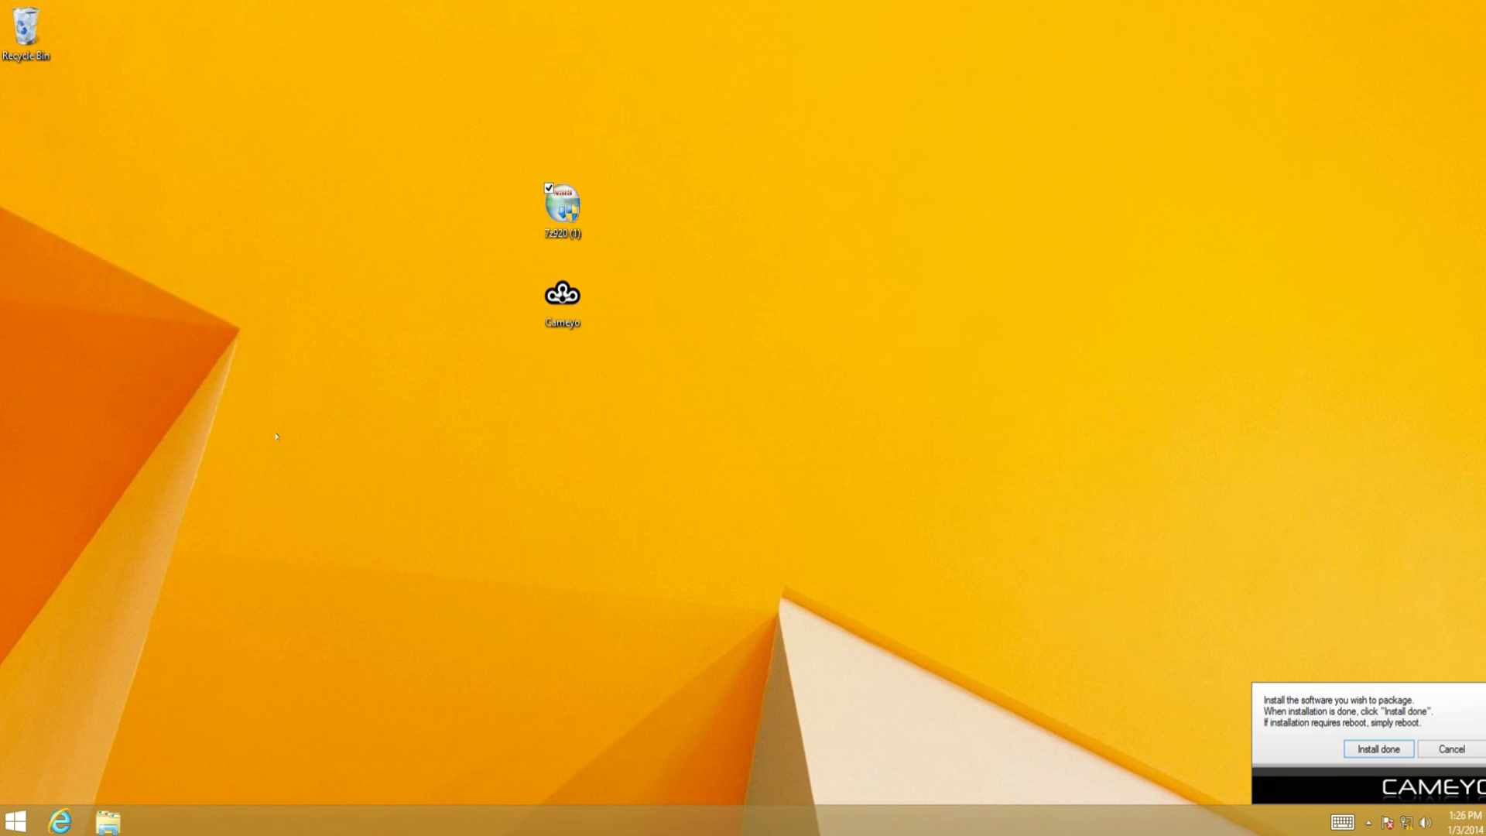
left_click(17, 820)
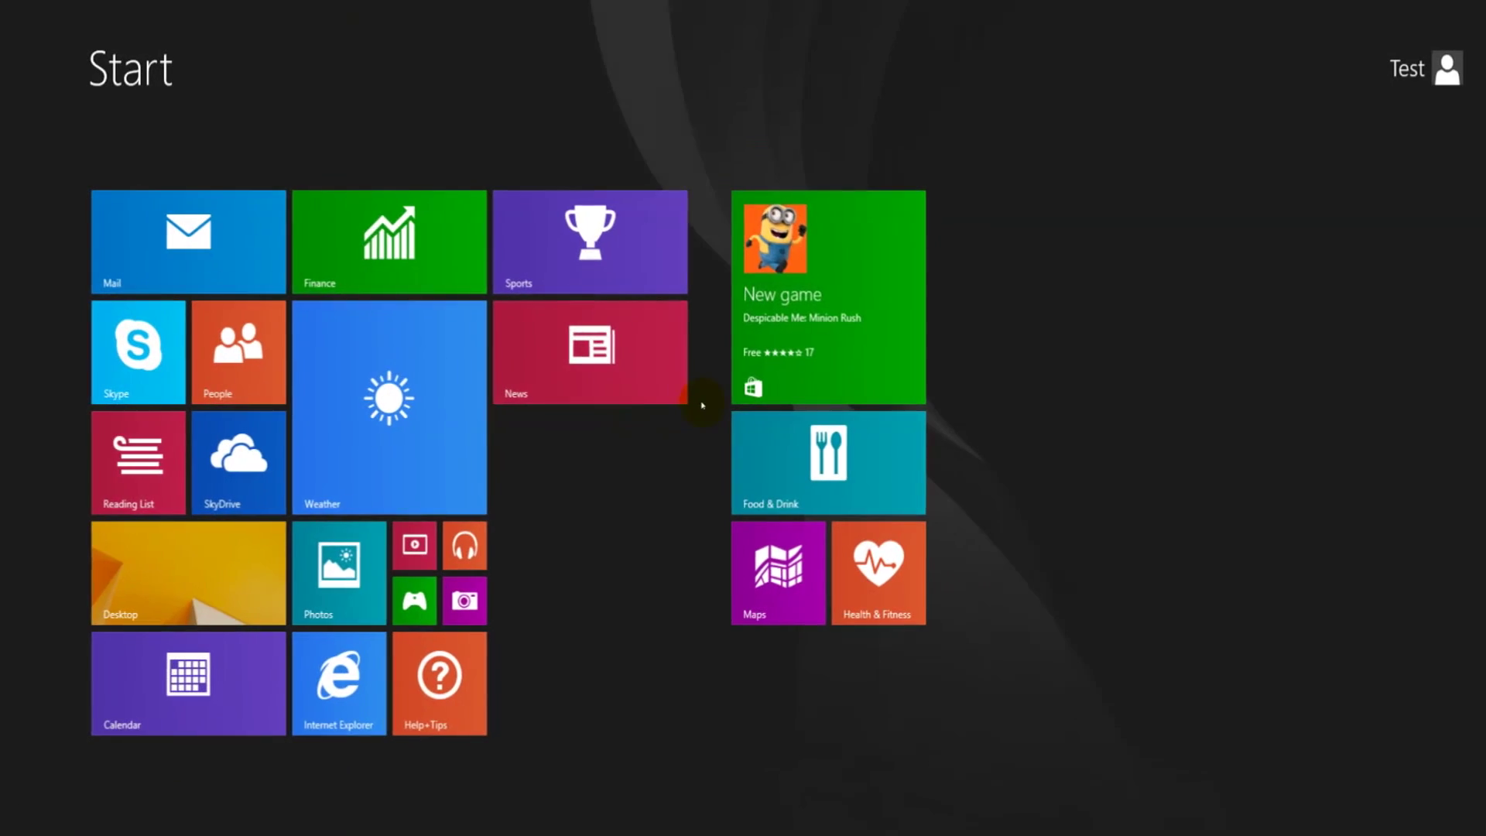
left_click(101, 780)
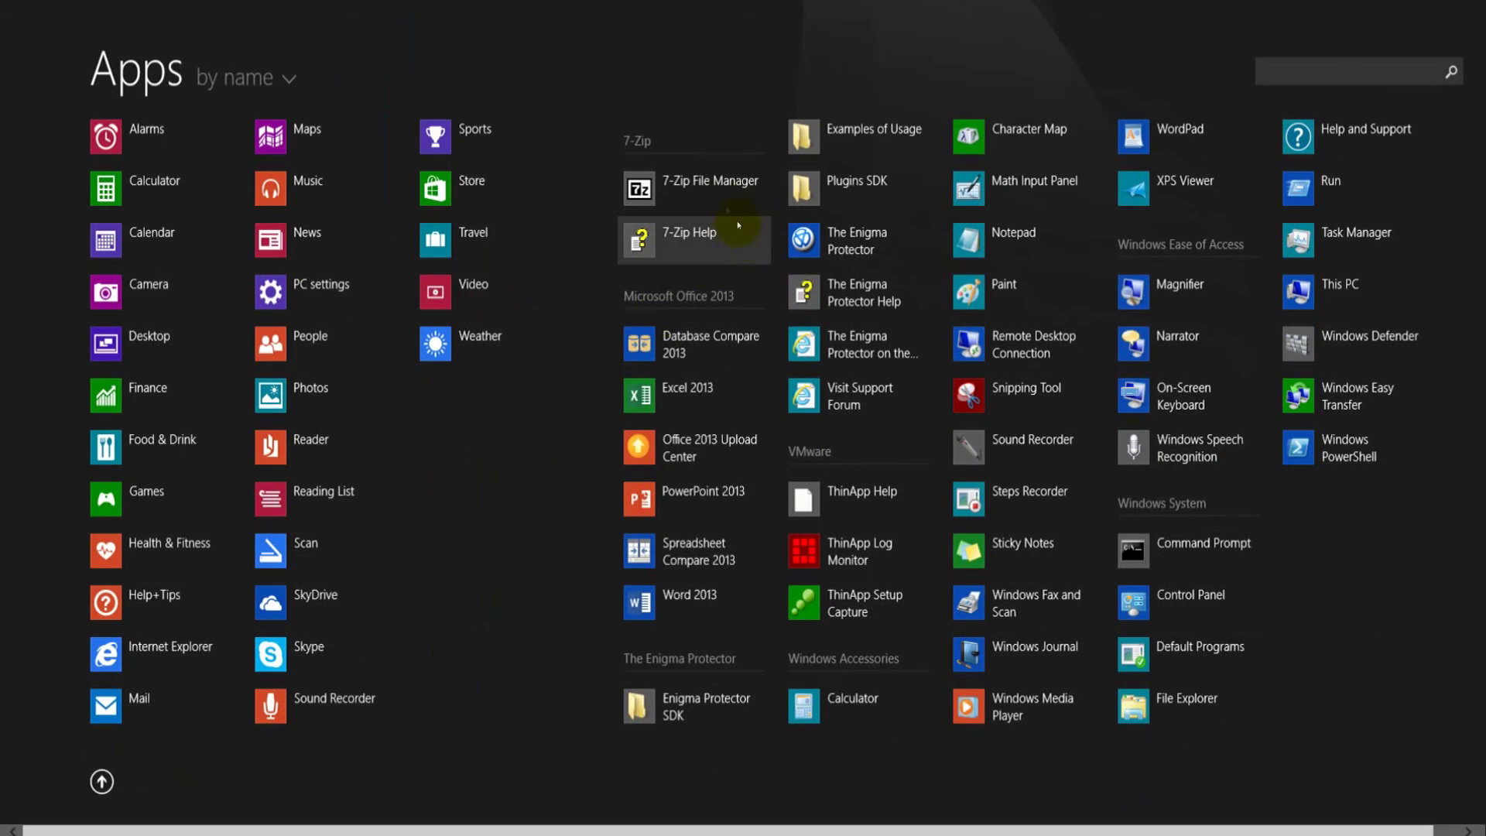
left_click(720, 194)
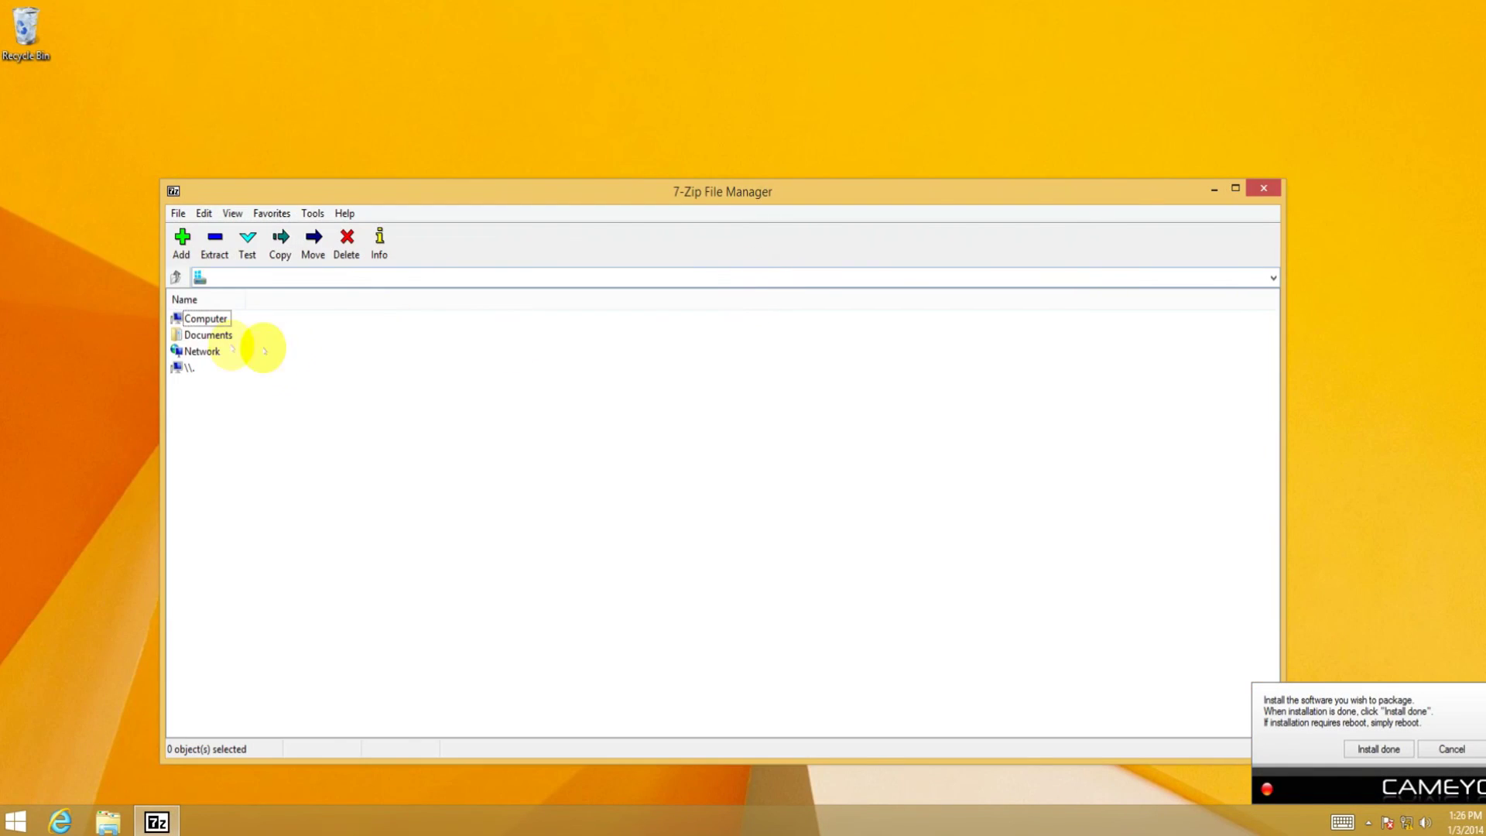
double_click(206, 338)
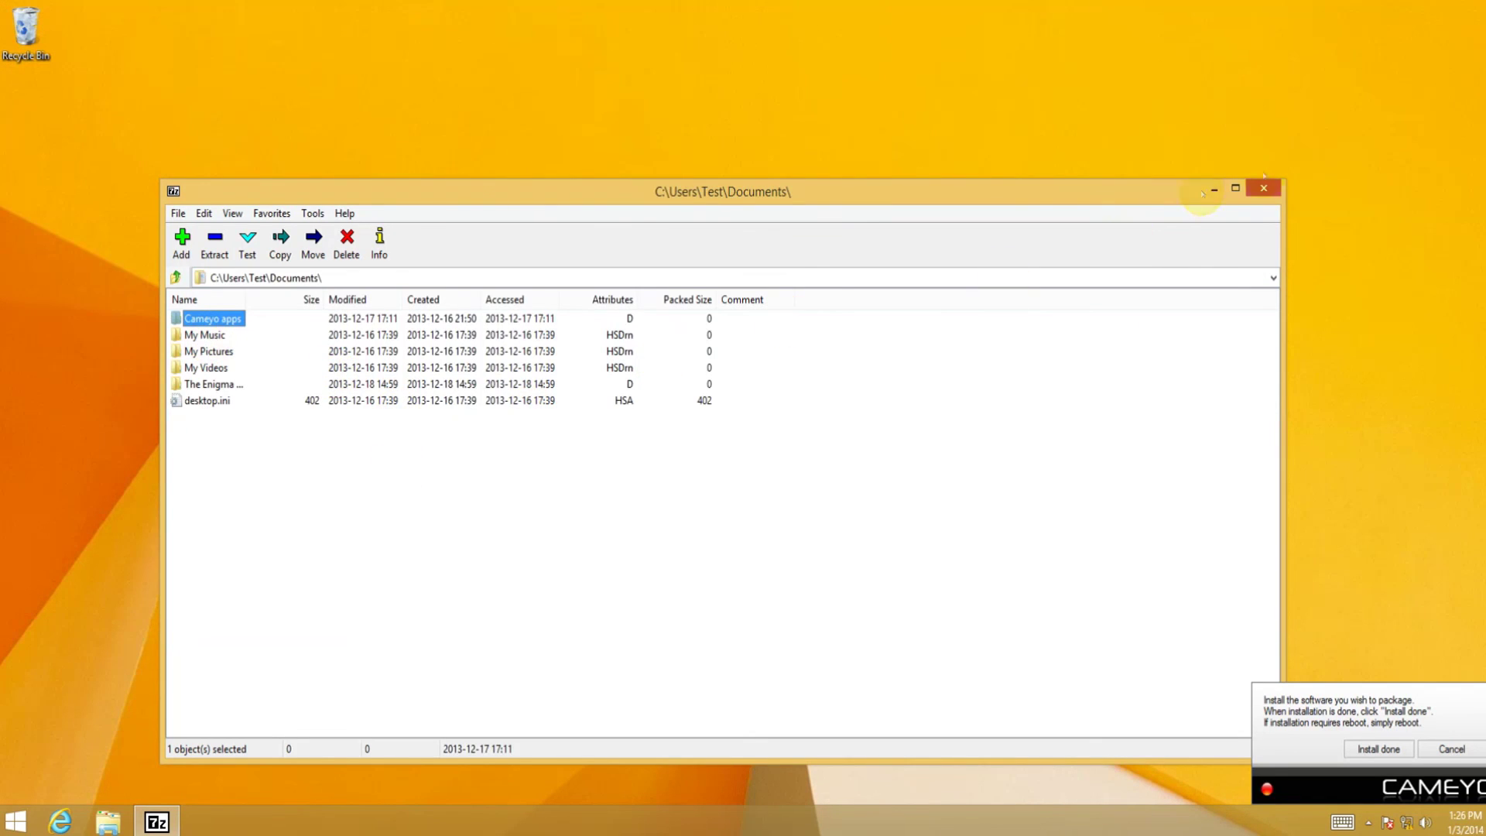
left_click(1263, 188)
right_click(965, 252)
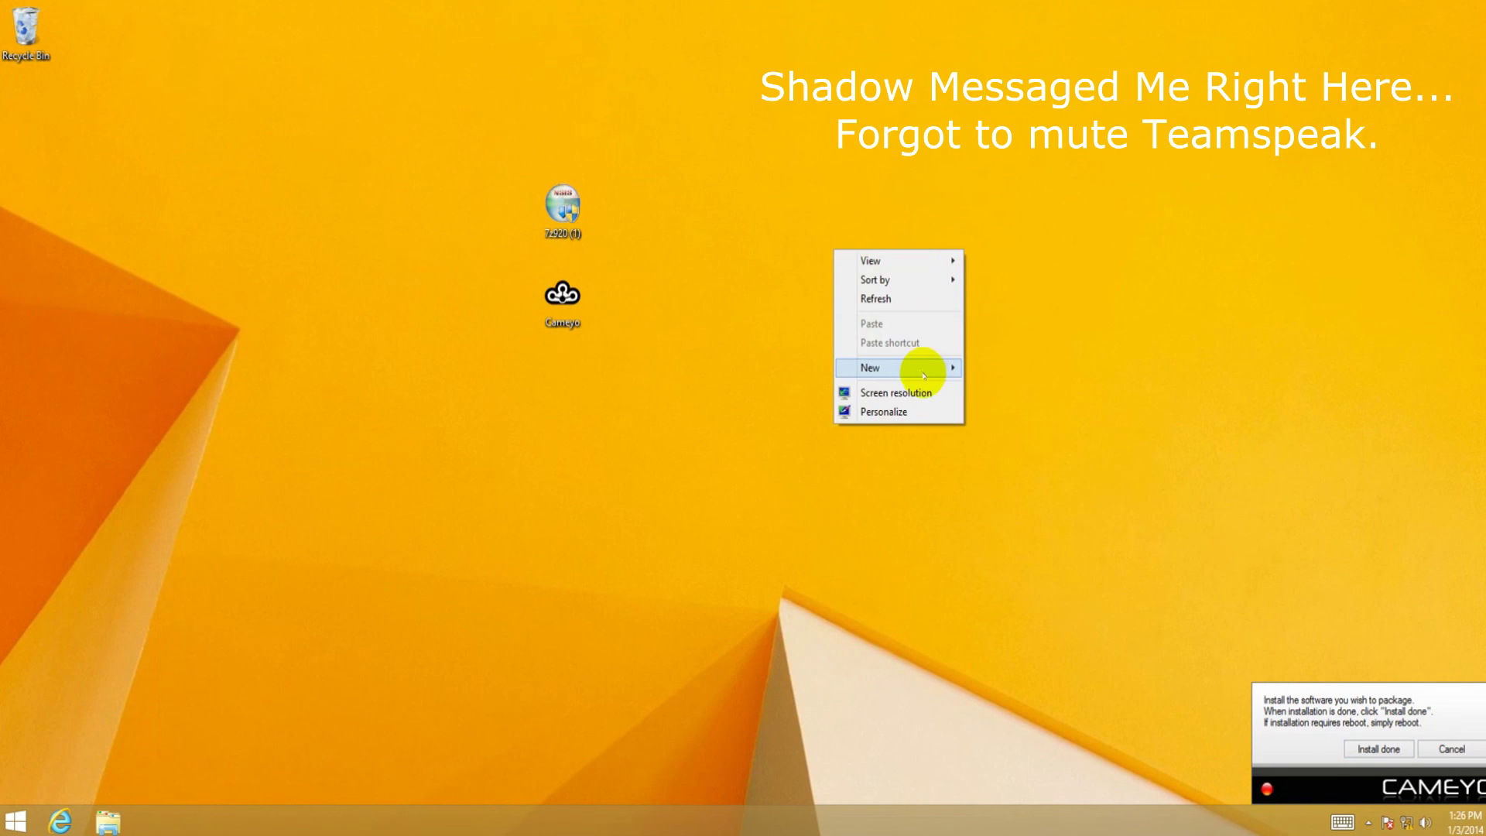
mouse_move(931, 370)
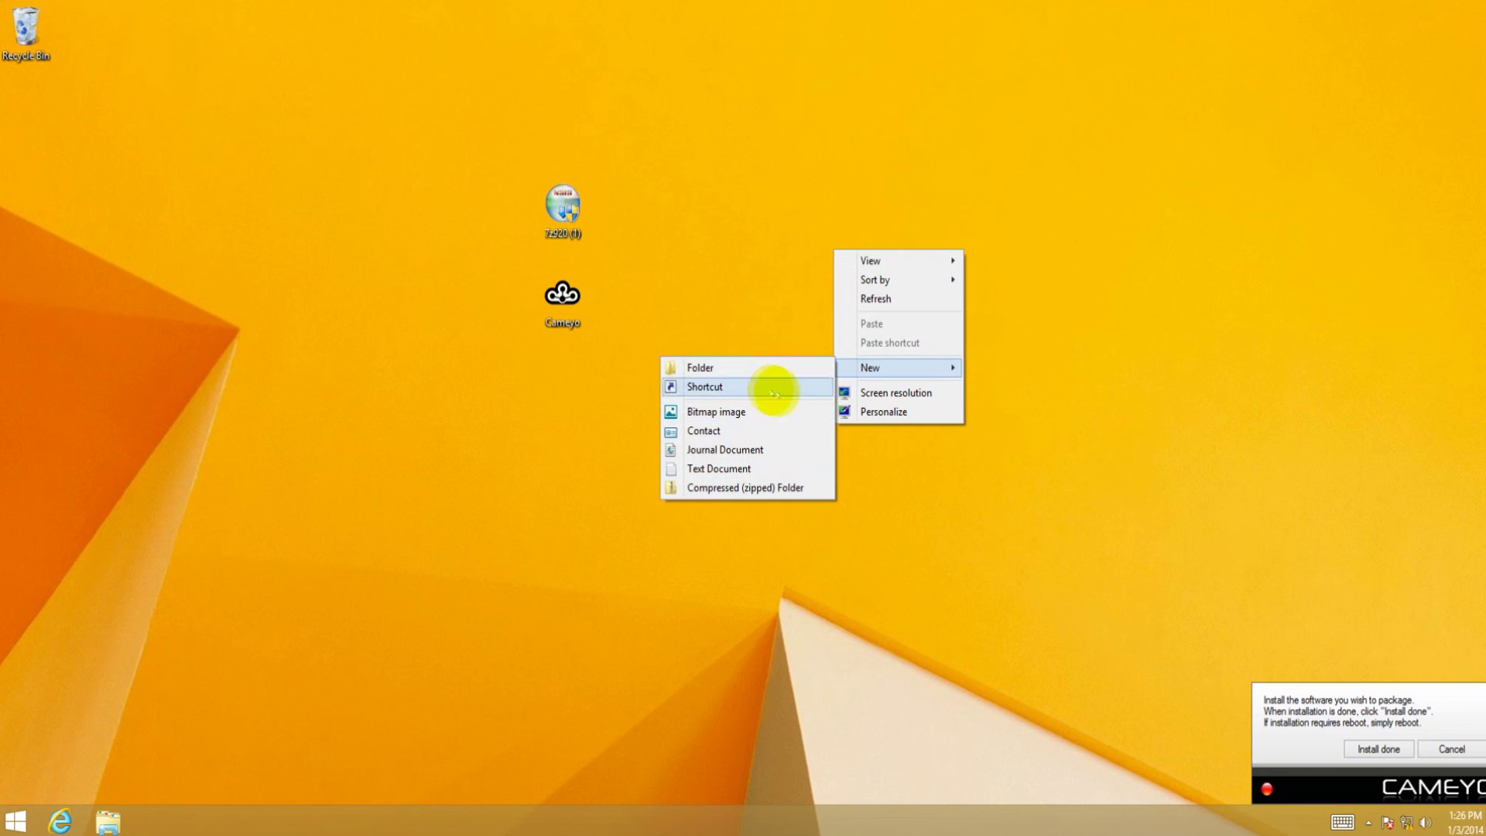
left_click(213, 172)
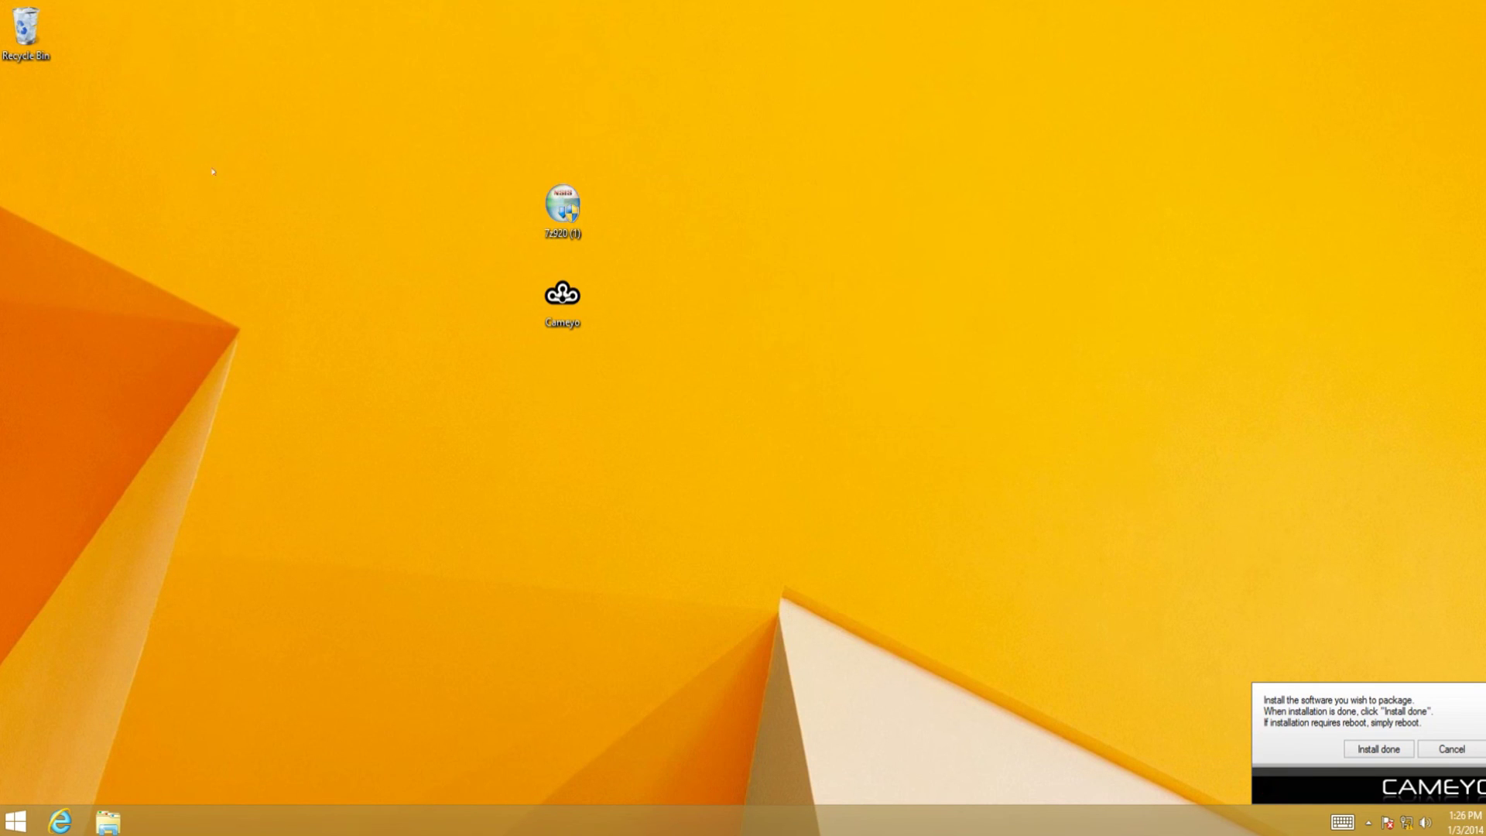
right_click(550, 220)
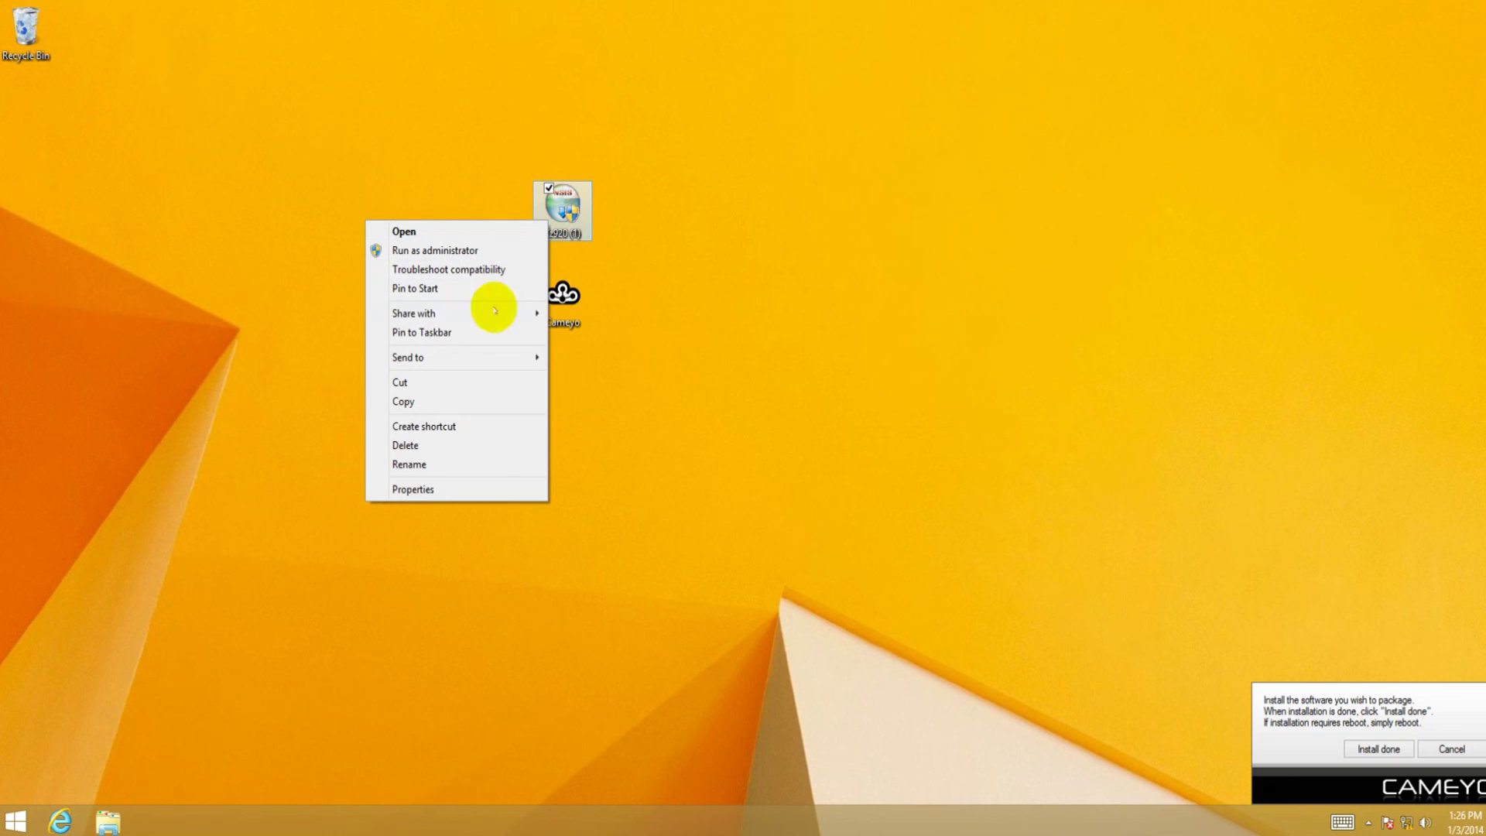
left_click(851, 504)
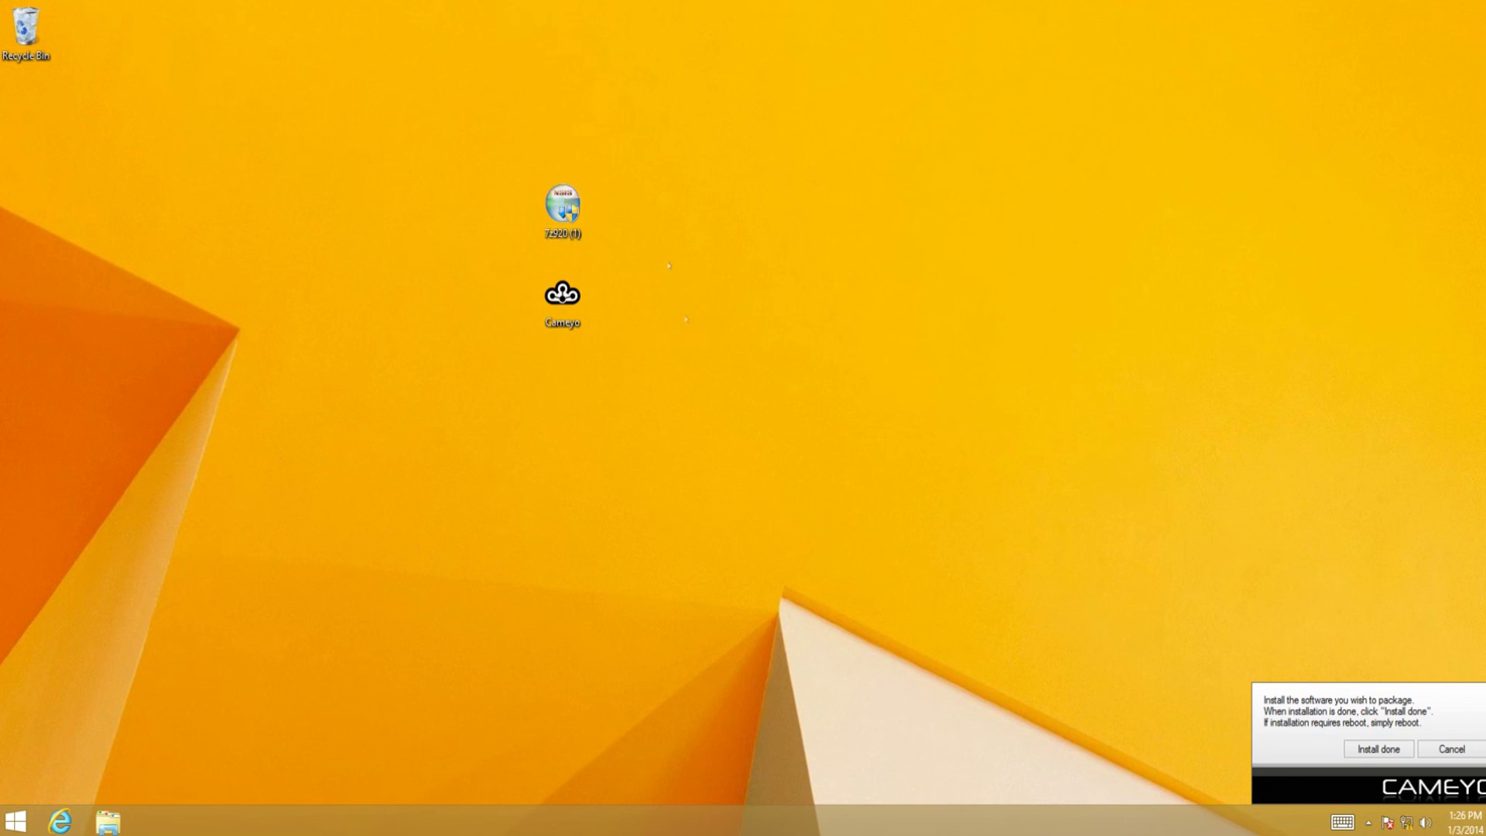
left_click(1374, 749)
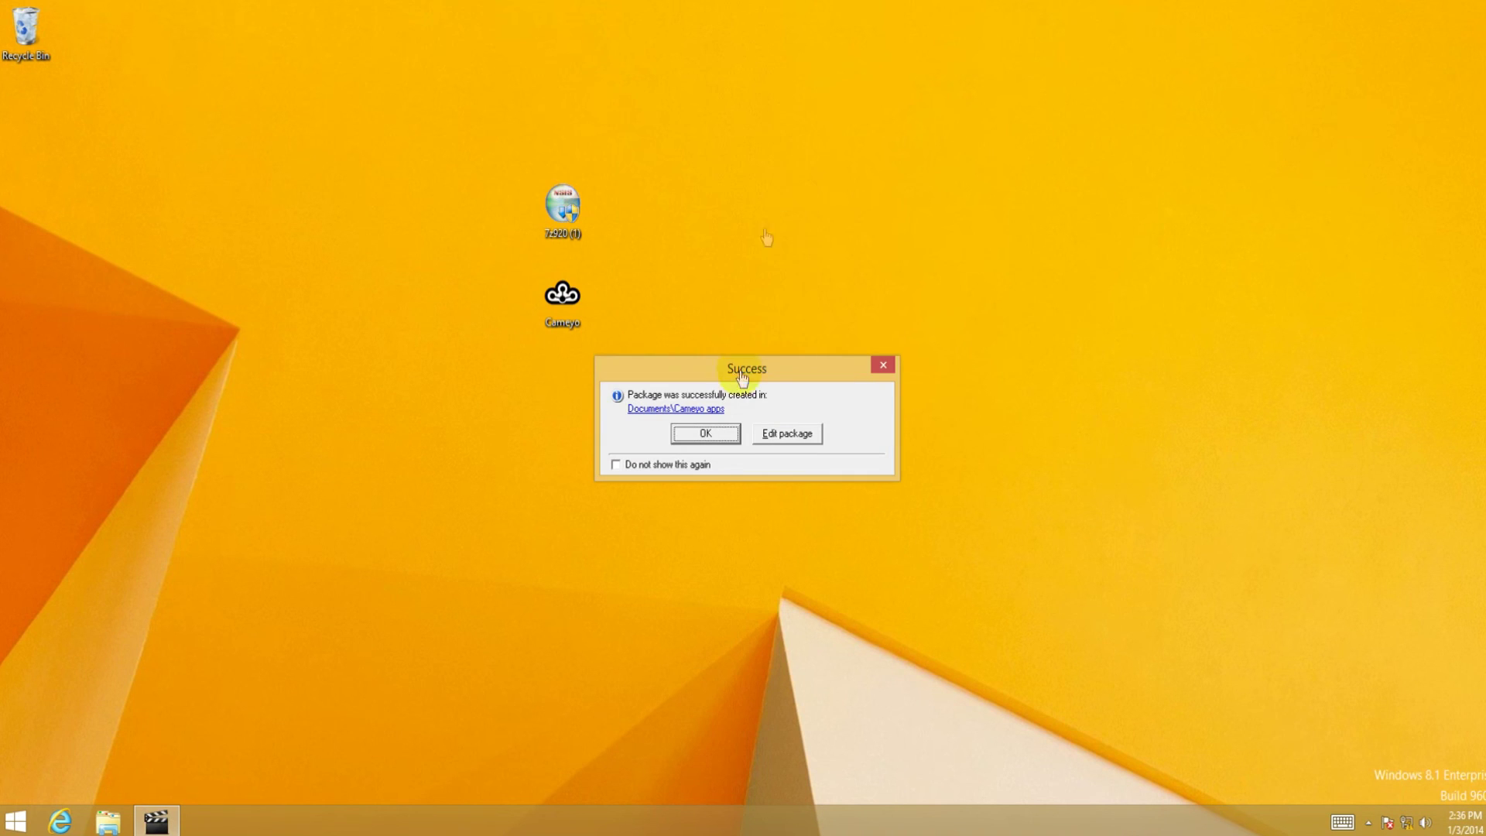
Step: Move Cameyo's package-created success message aside and dismiss it with OK
left_click_drag(752, 368, 880, 333)
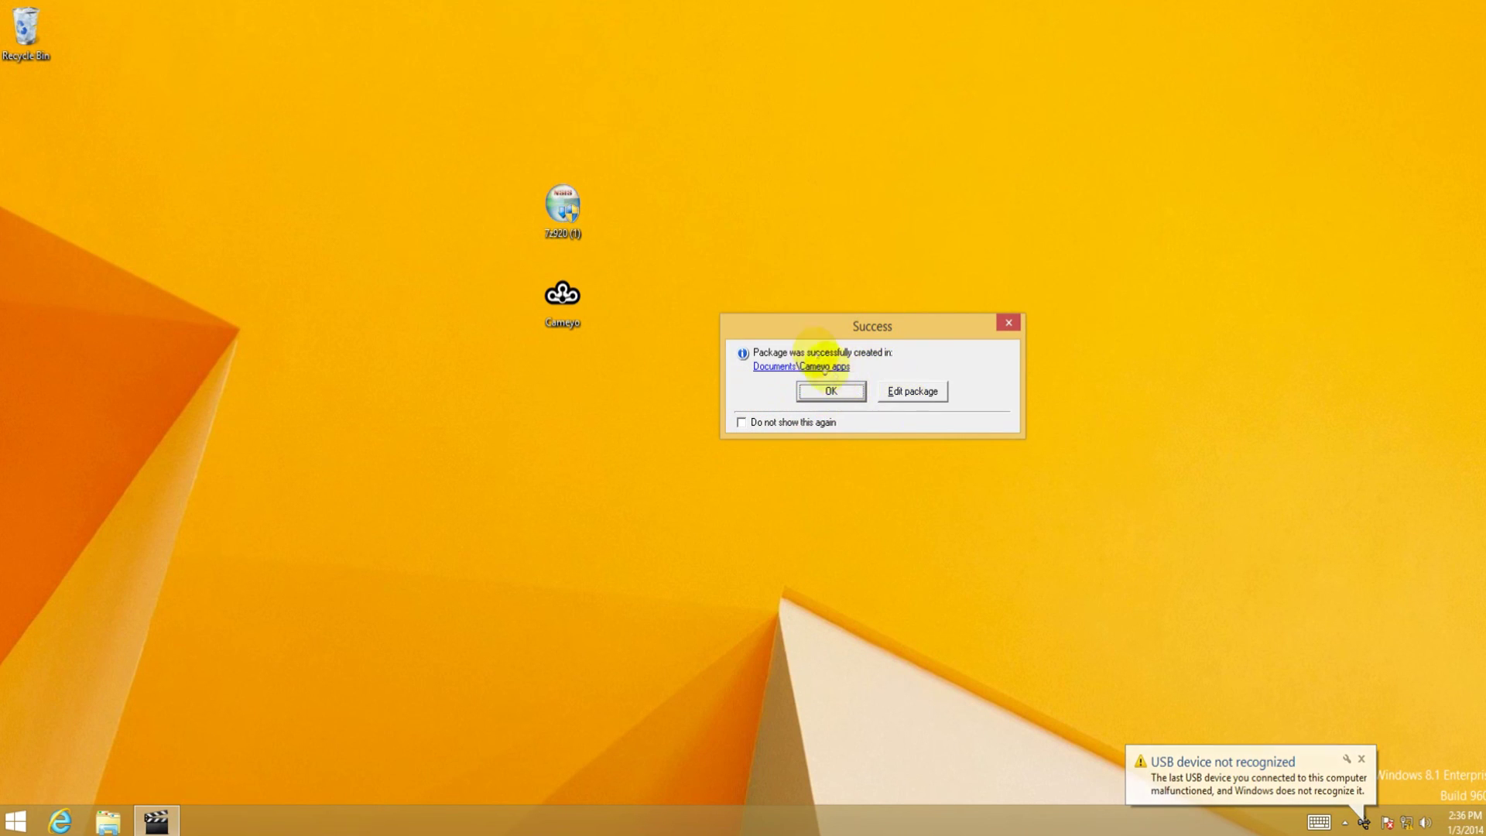
left_click_drag(896, 332, 950, 205)
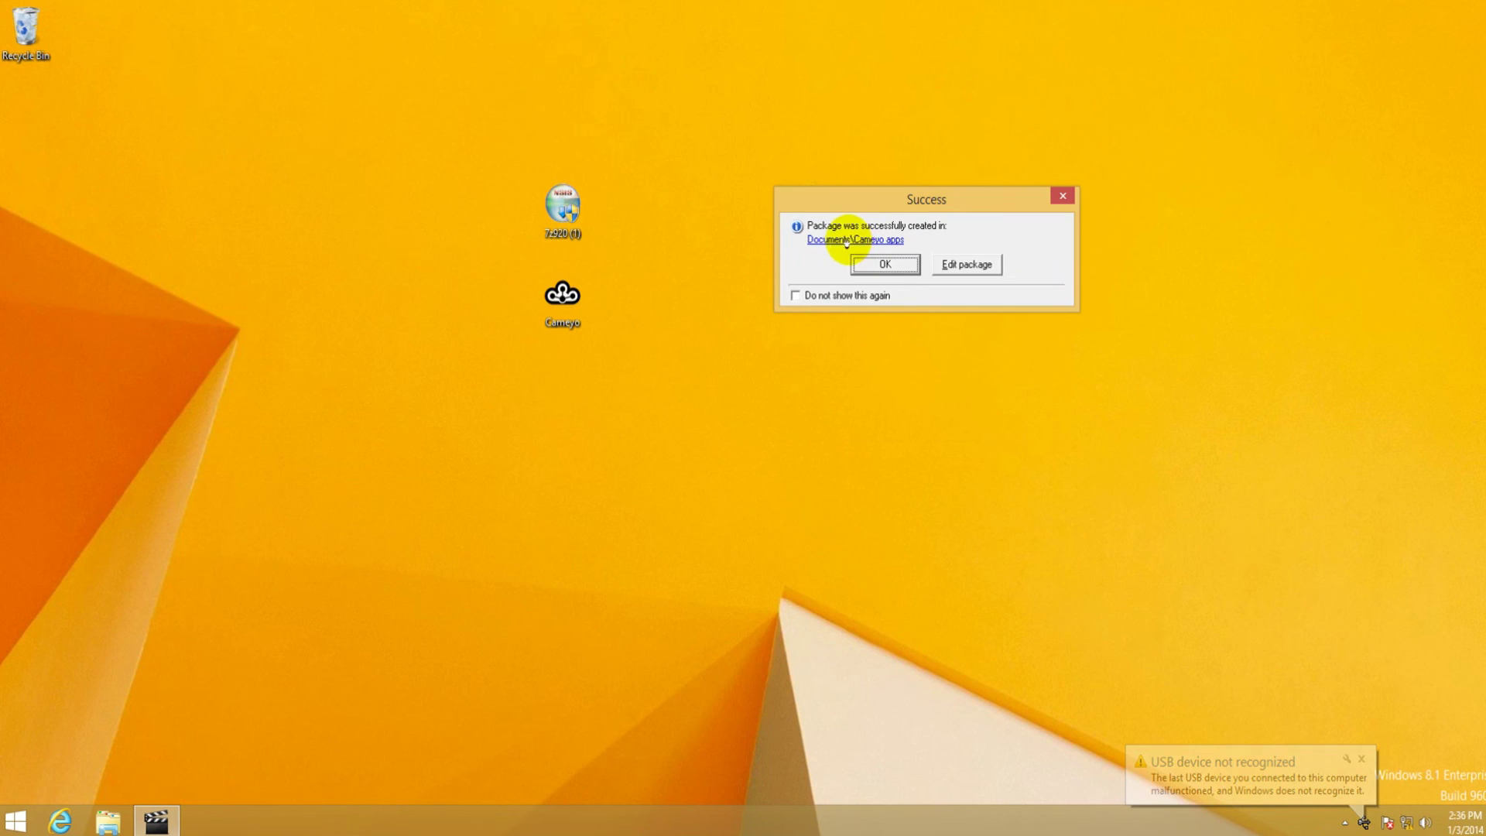
left_click(886, 265)
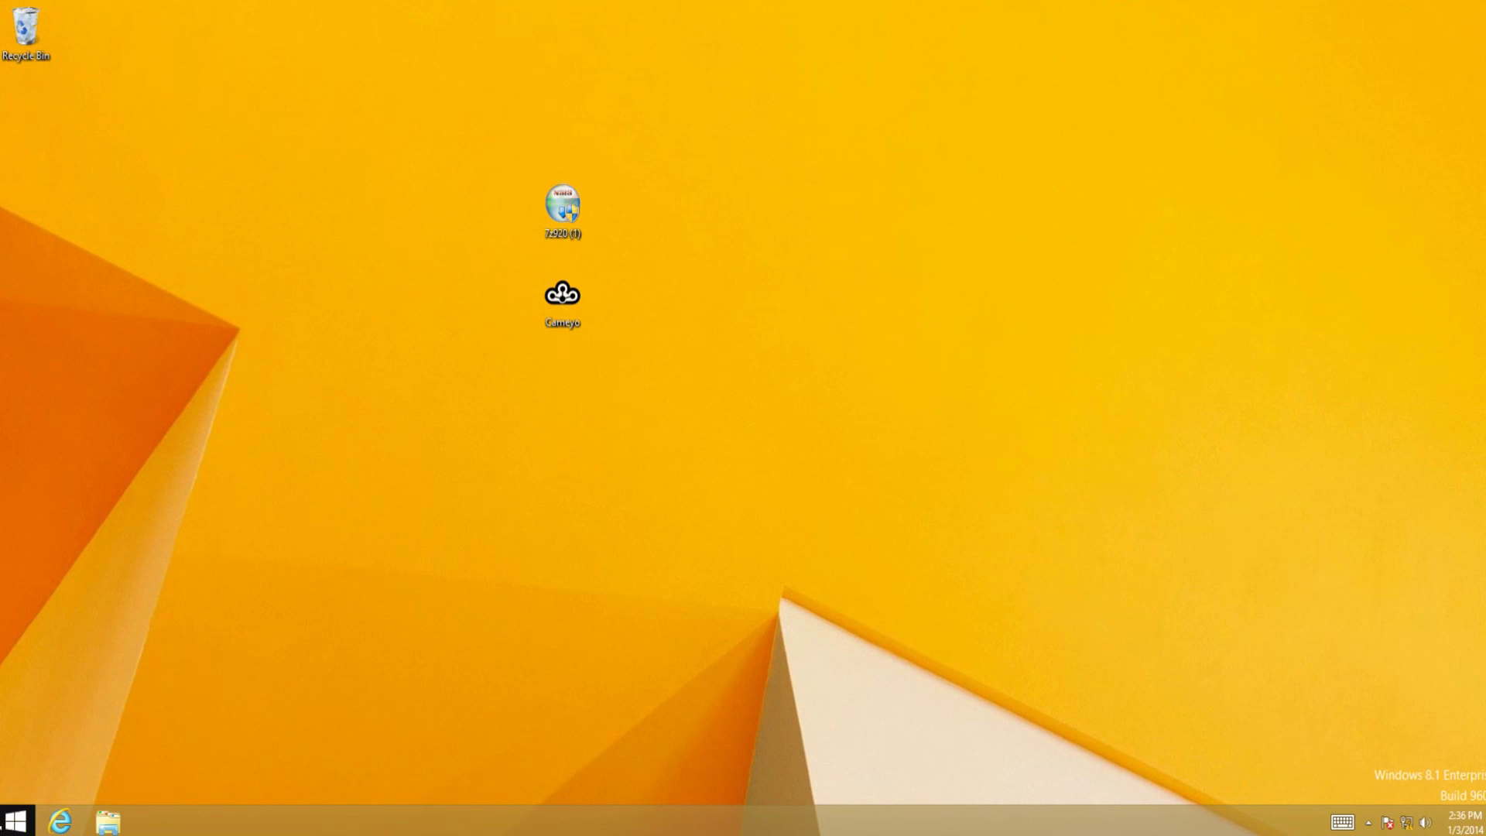
Step: Return to the desktop, open File Explorer, and browse to the Desktop folder
left_click(16, 823)
left_click(182, 541)
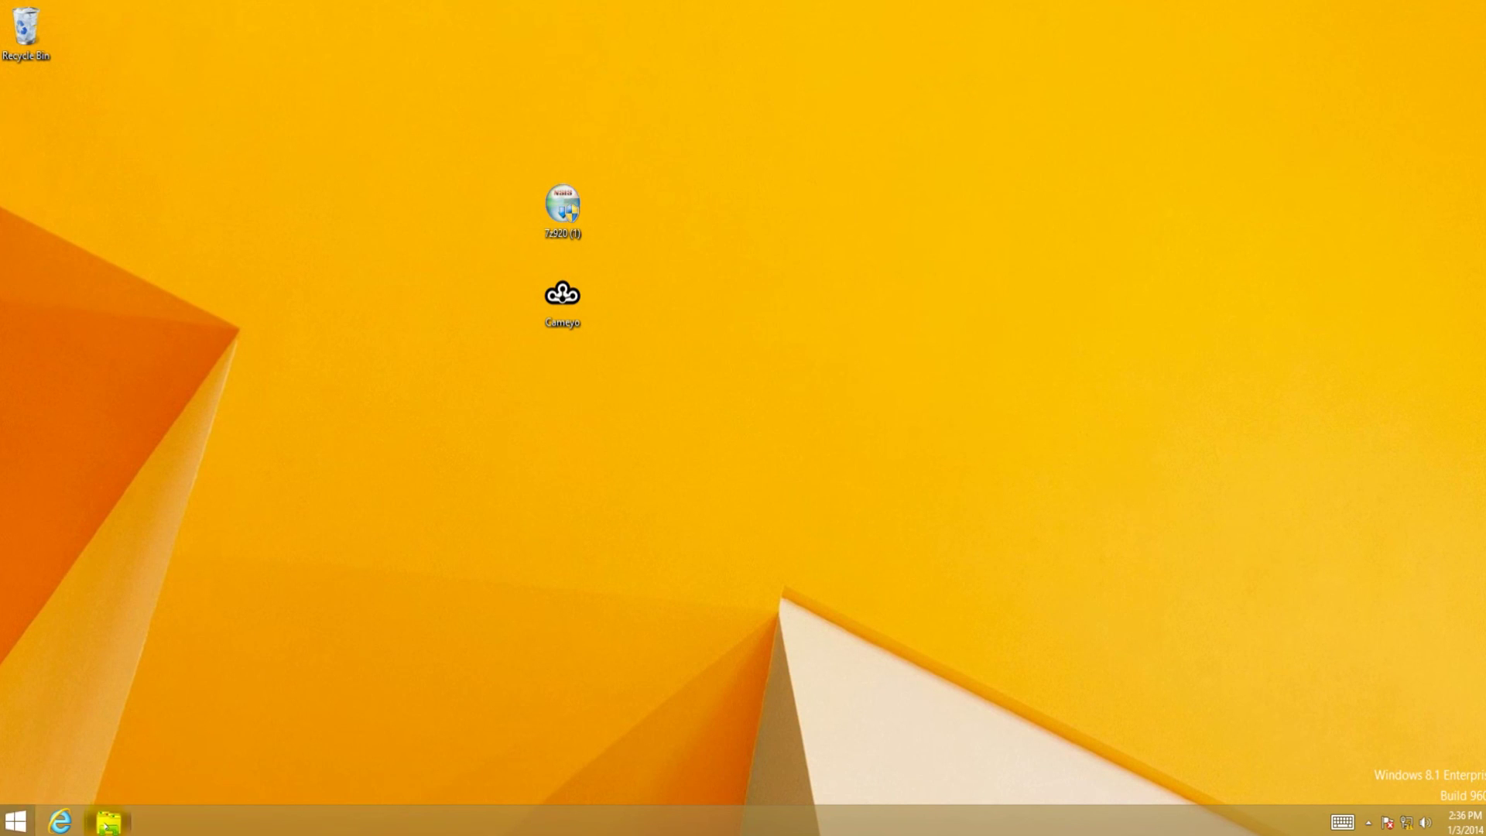
left_click(108, 822)
left_click(373, 288)
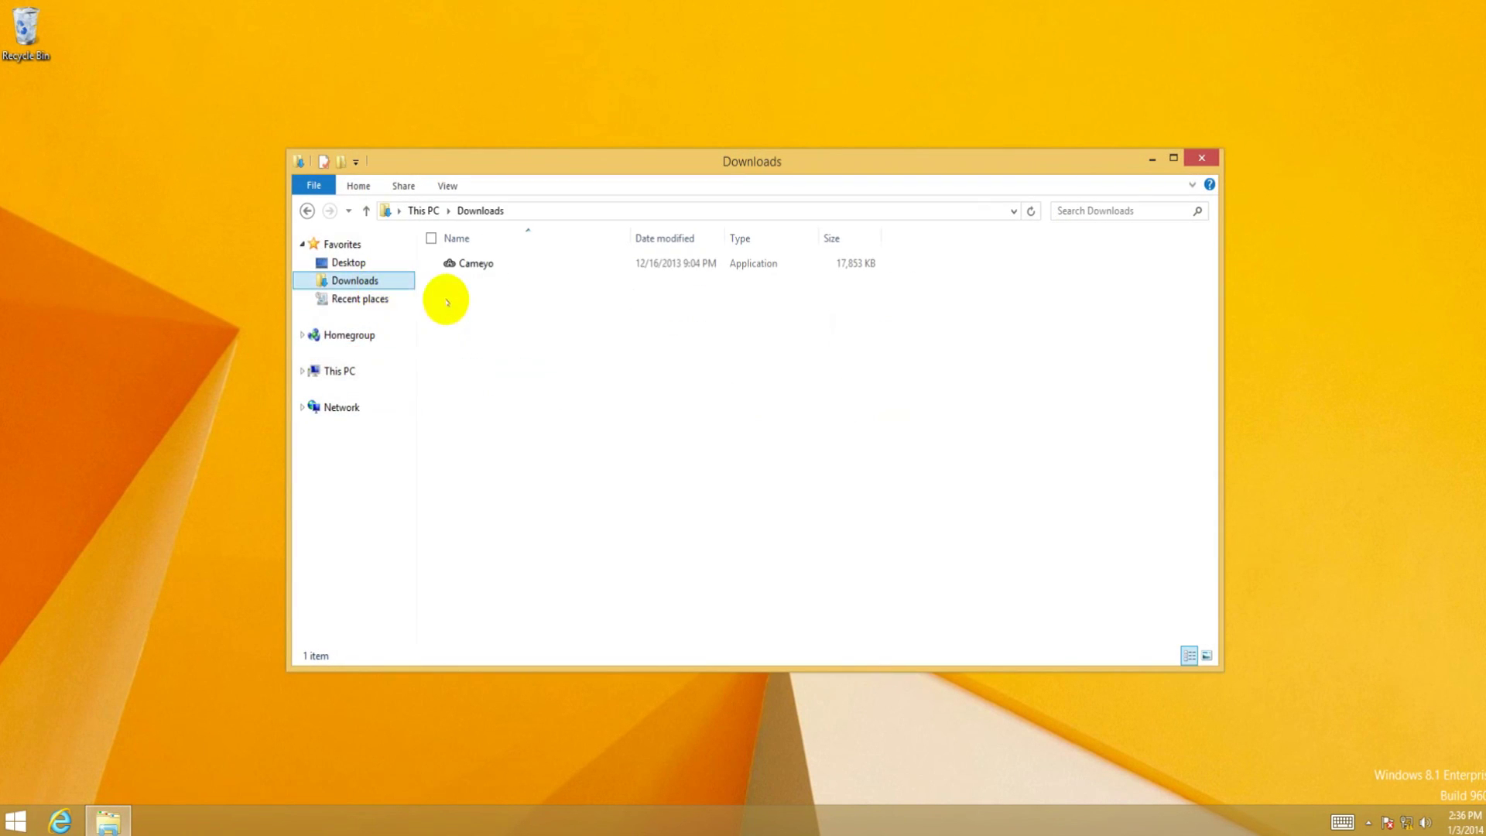
left_click(358, 298)
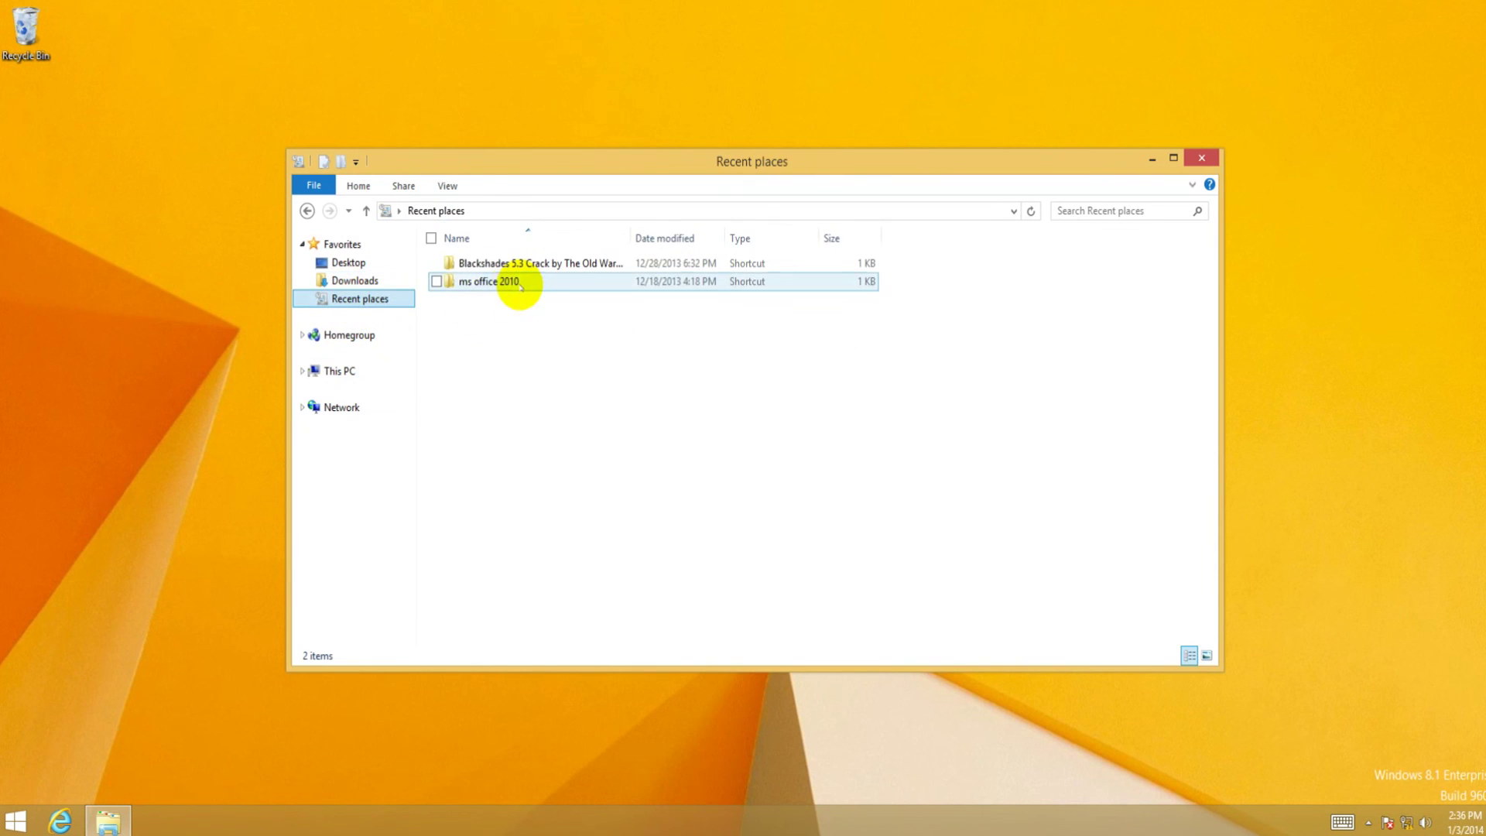
left_click(360, 280)
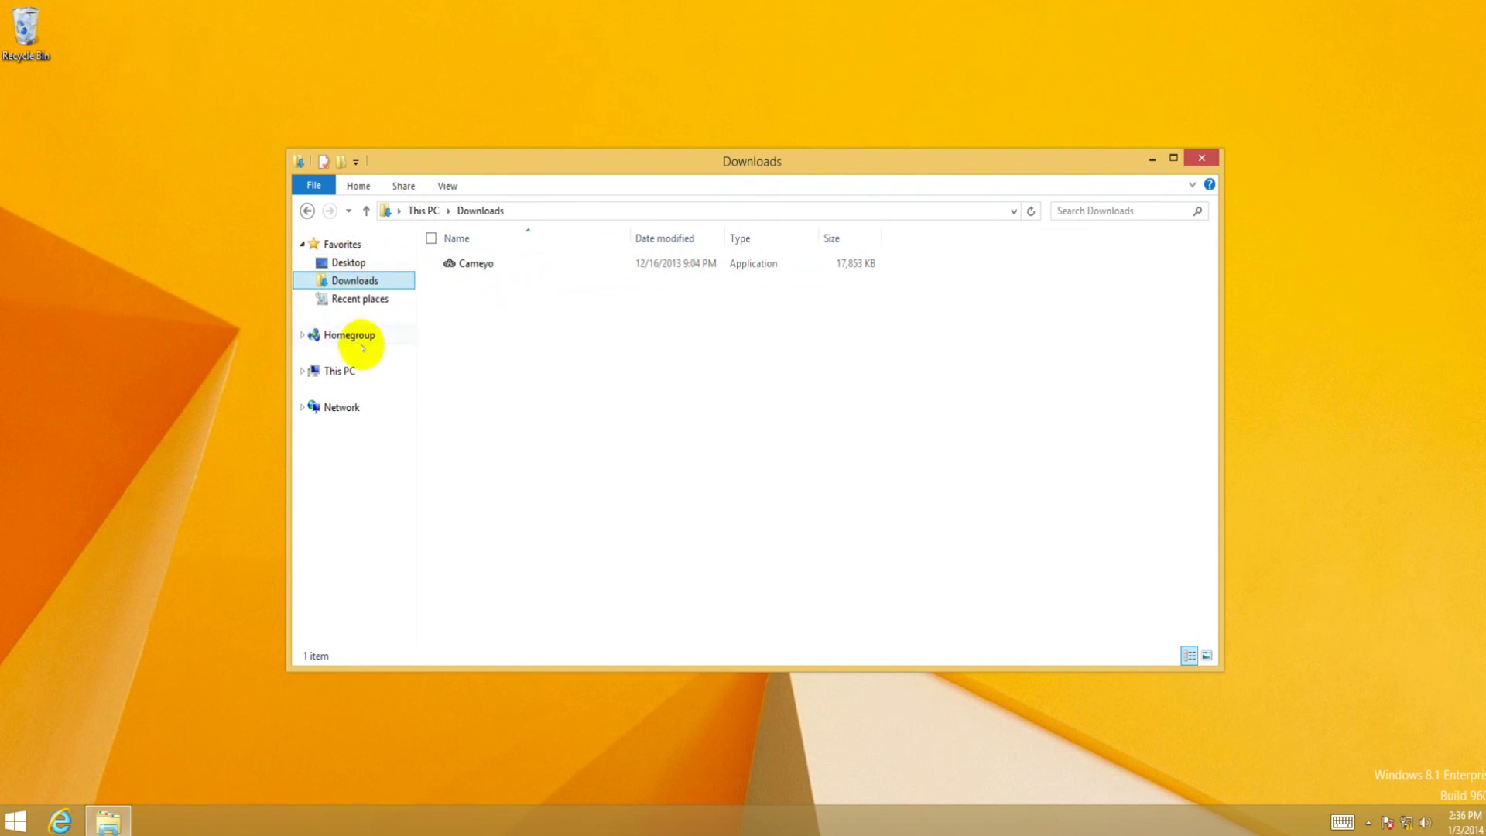
left_click(349, 263)
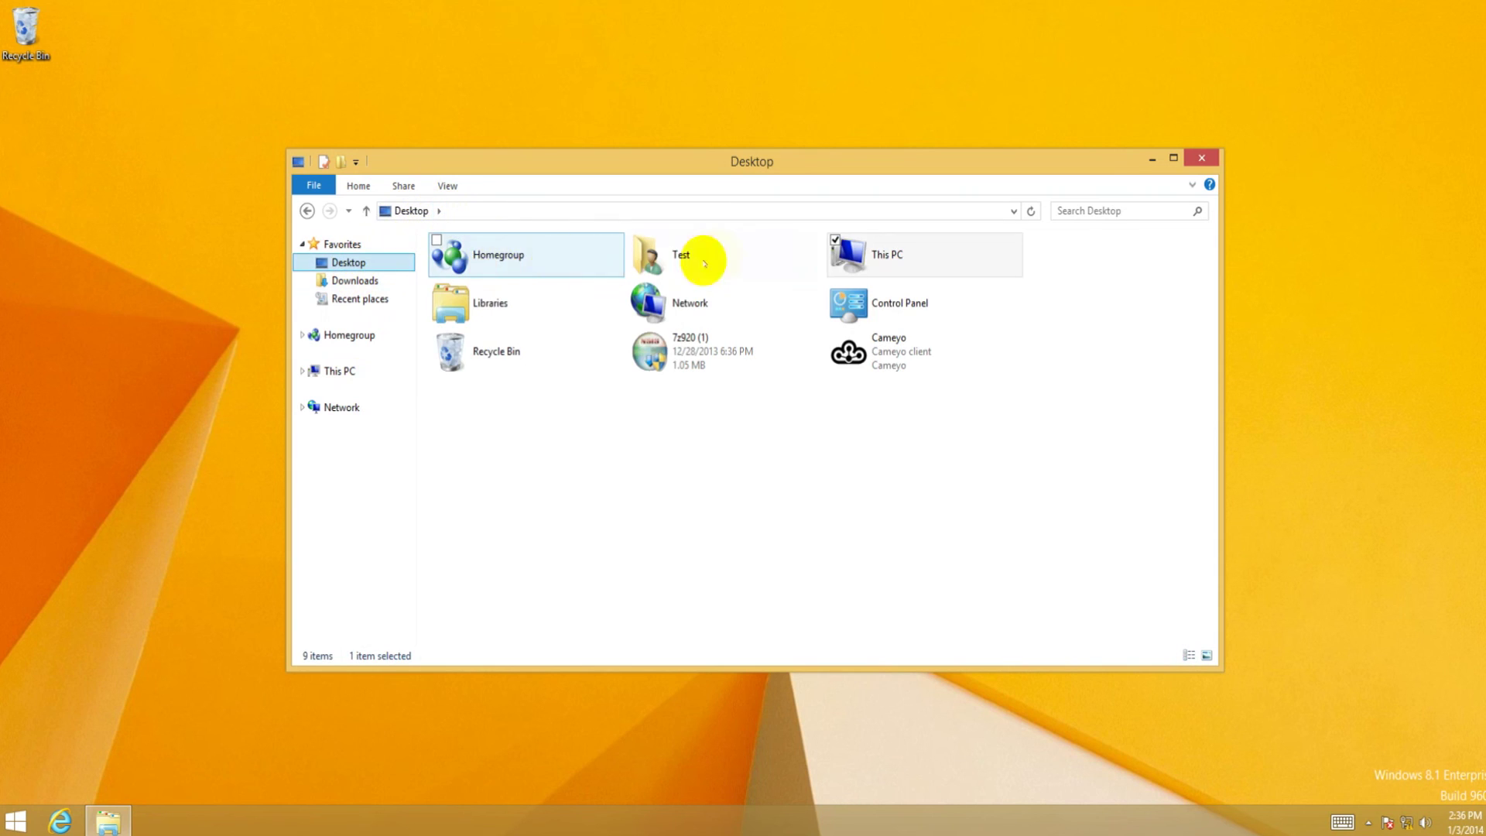
Step: Go into Test > Documents > Cameyo apps and launch 7-Zip.cameyo
double_click(701, 257)
double_click(573, 263)
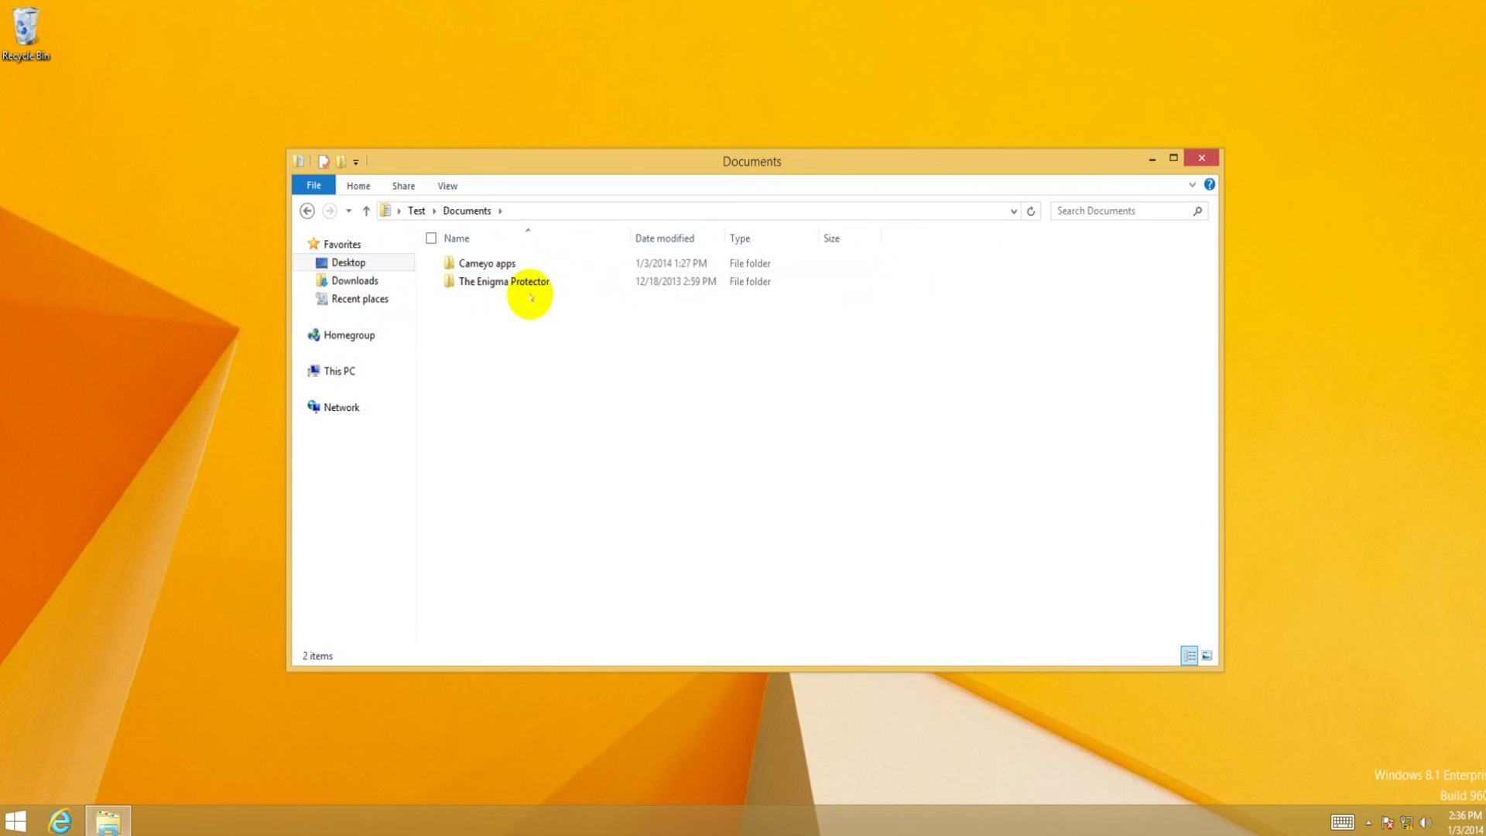
double_click(522, 263)
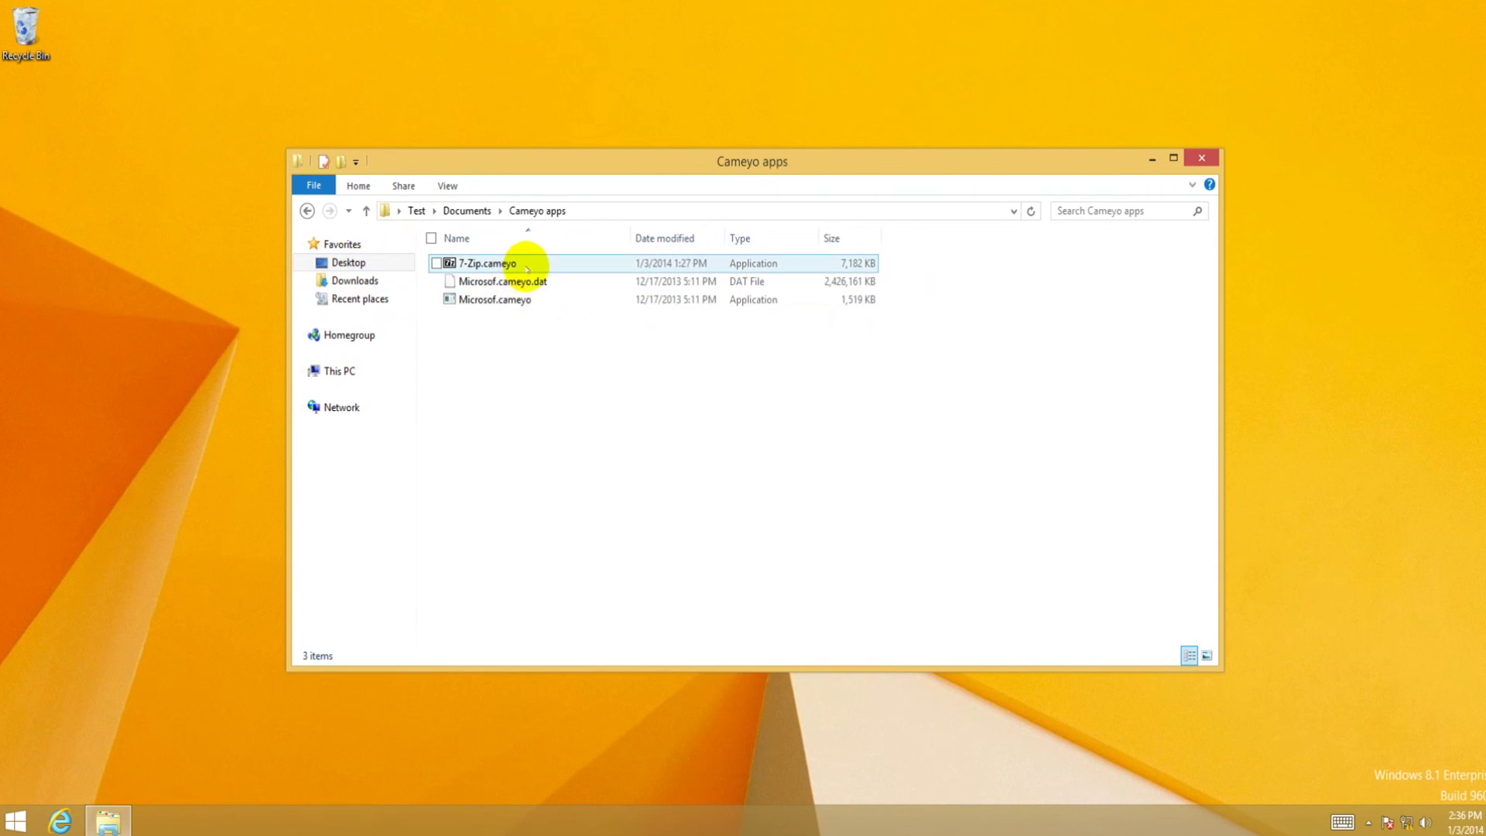
double_click(531, 265)
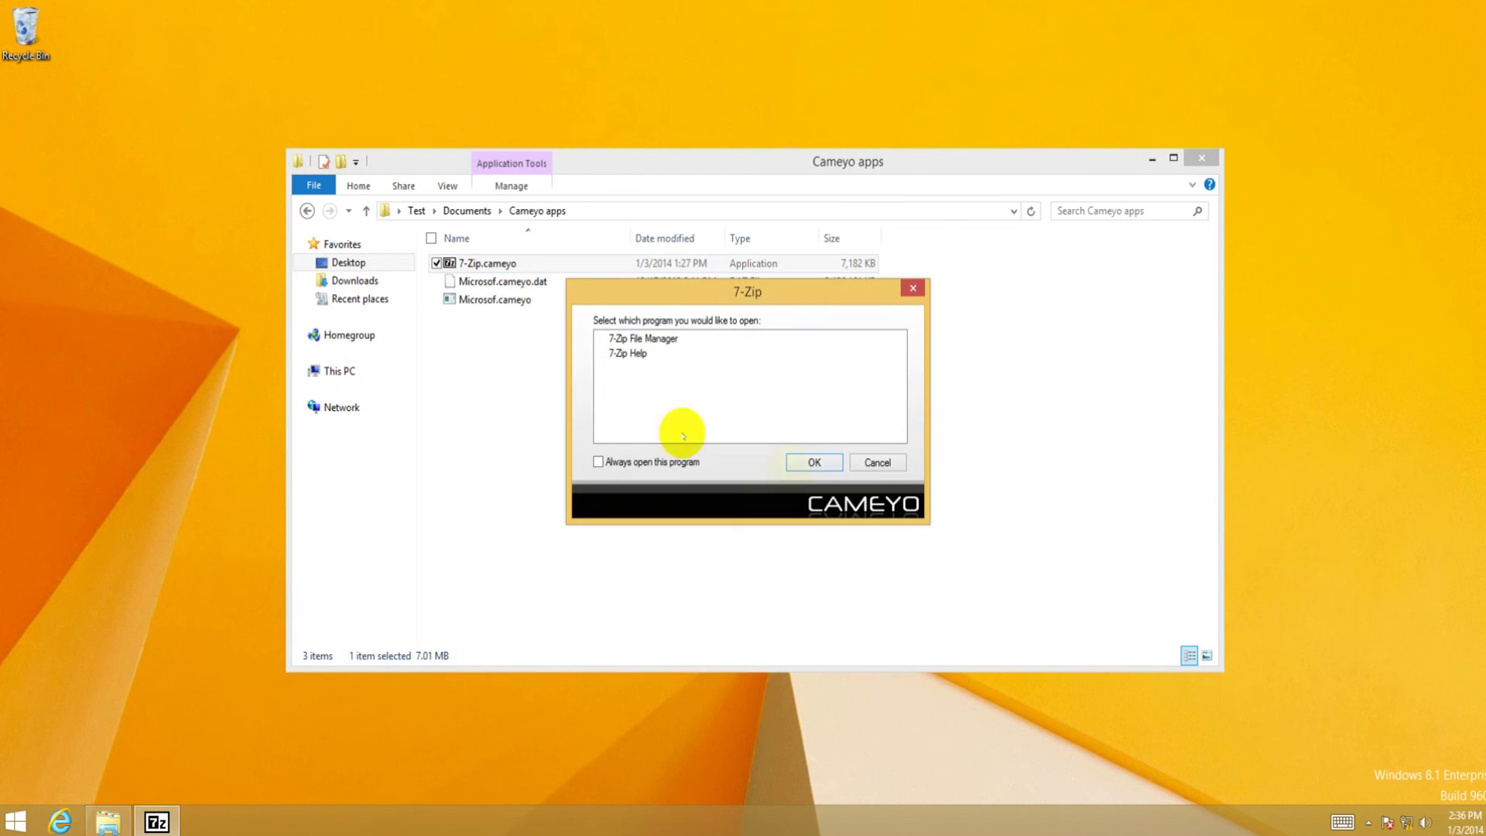
Step: Minimize Explorer, pick 7-Zip File Manager with 'Always open this program' ticked, and launch it
left_click_drag(662, 300, 742, 236)
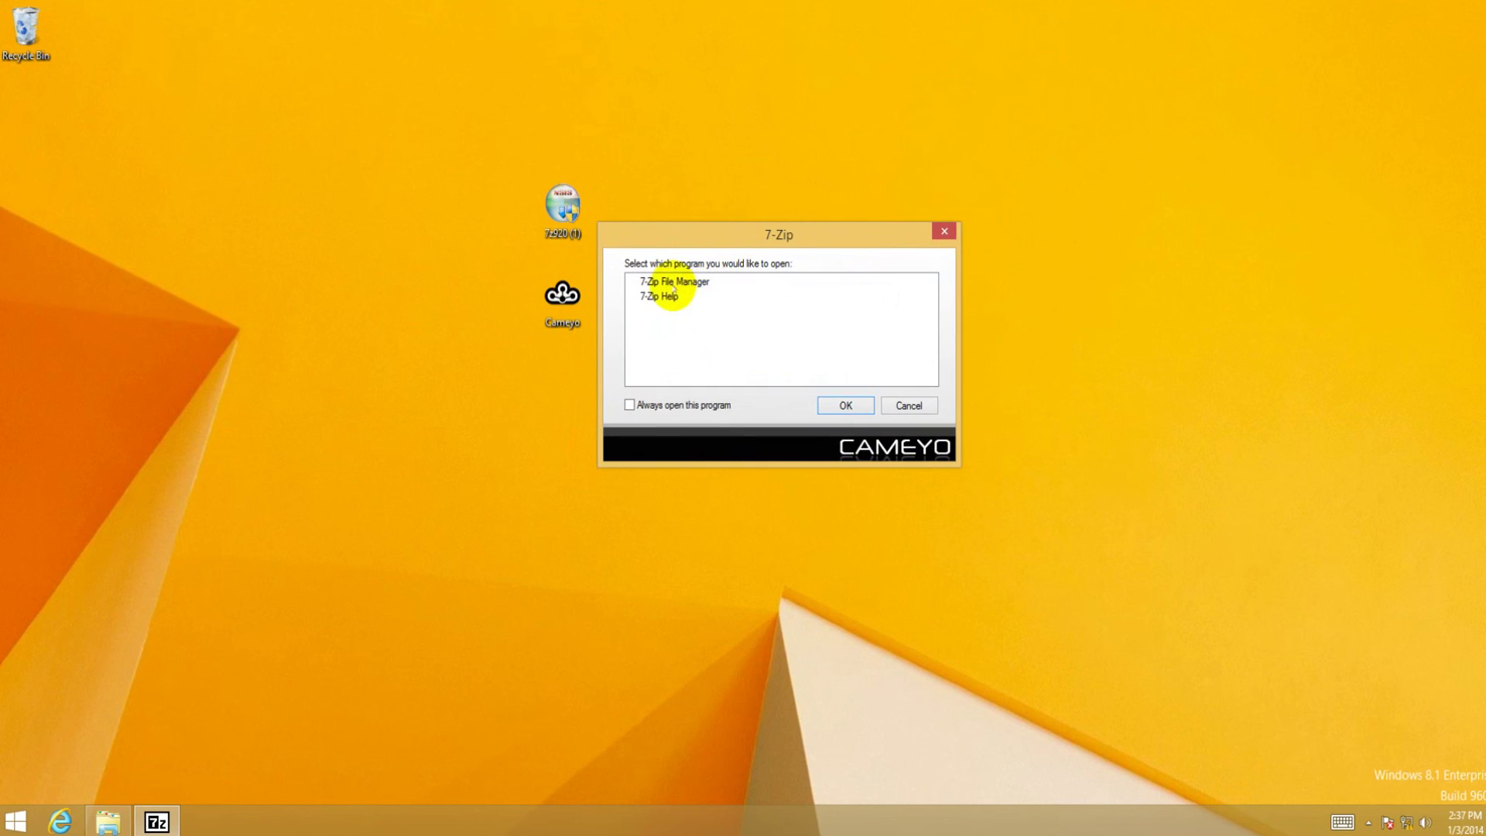
left_click(673, 281)
left_click(662, 296)
left_click(669, 281)
left_click(665, 296)
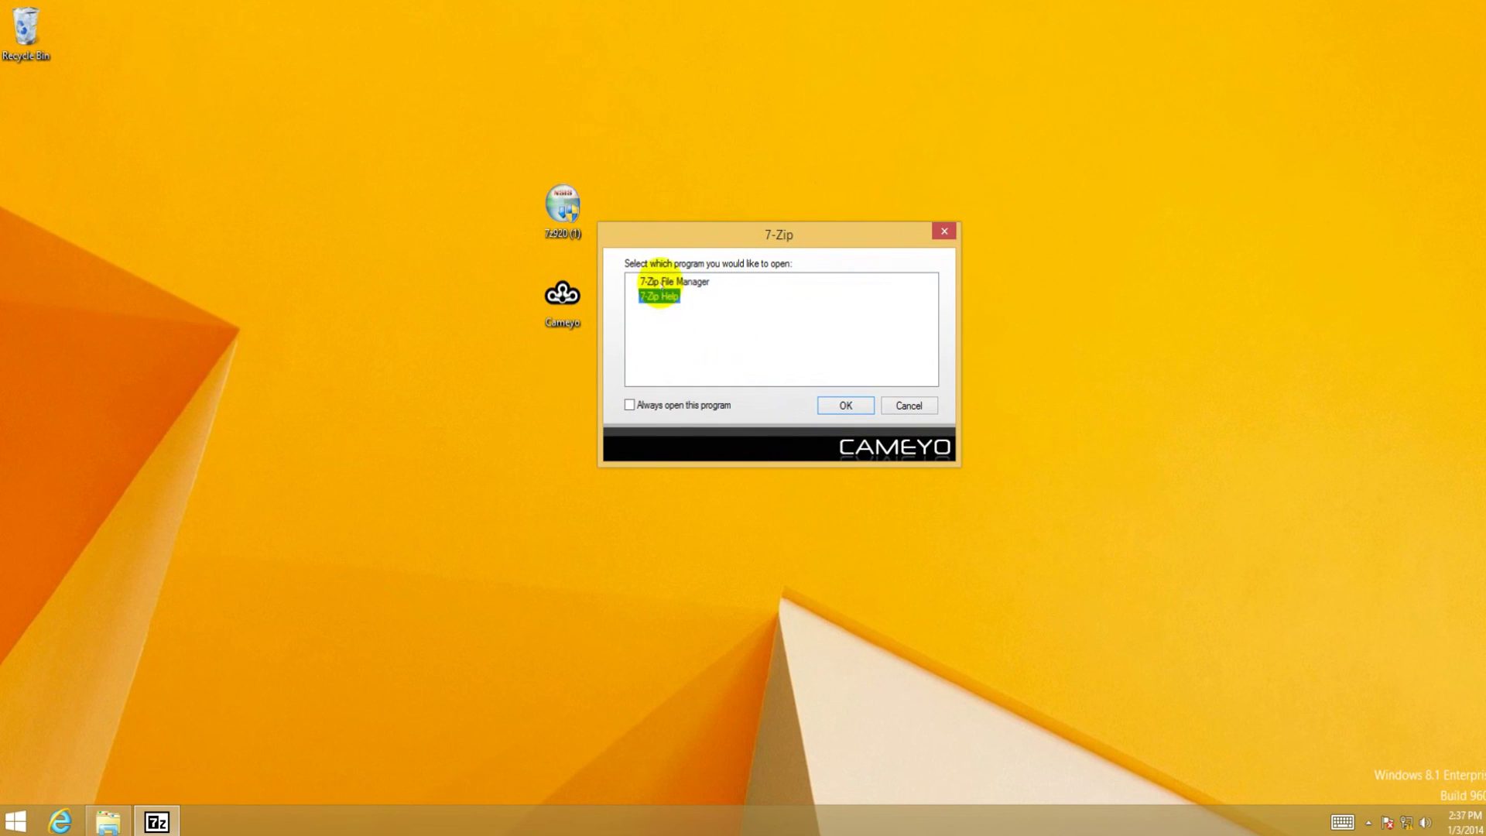
left_click(670, 282)
left_click(666, 298)
left_click(651, 283)
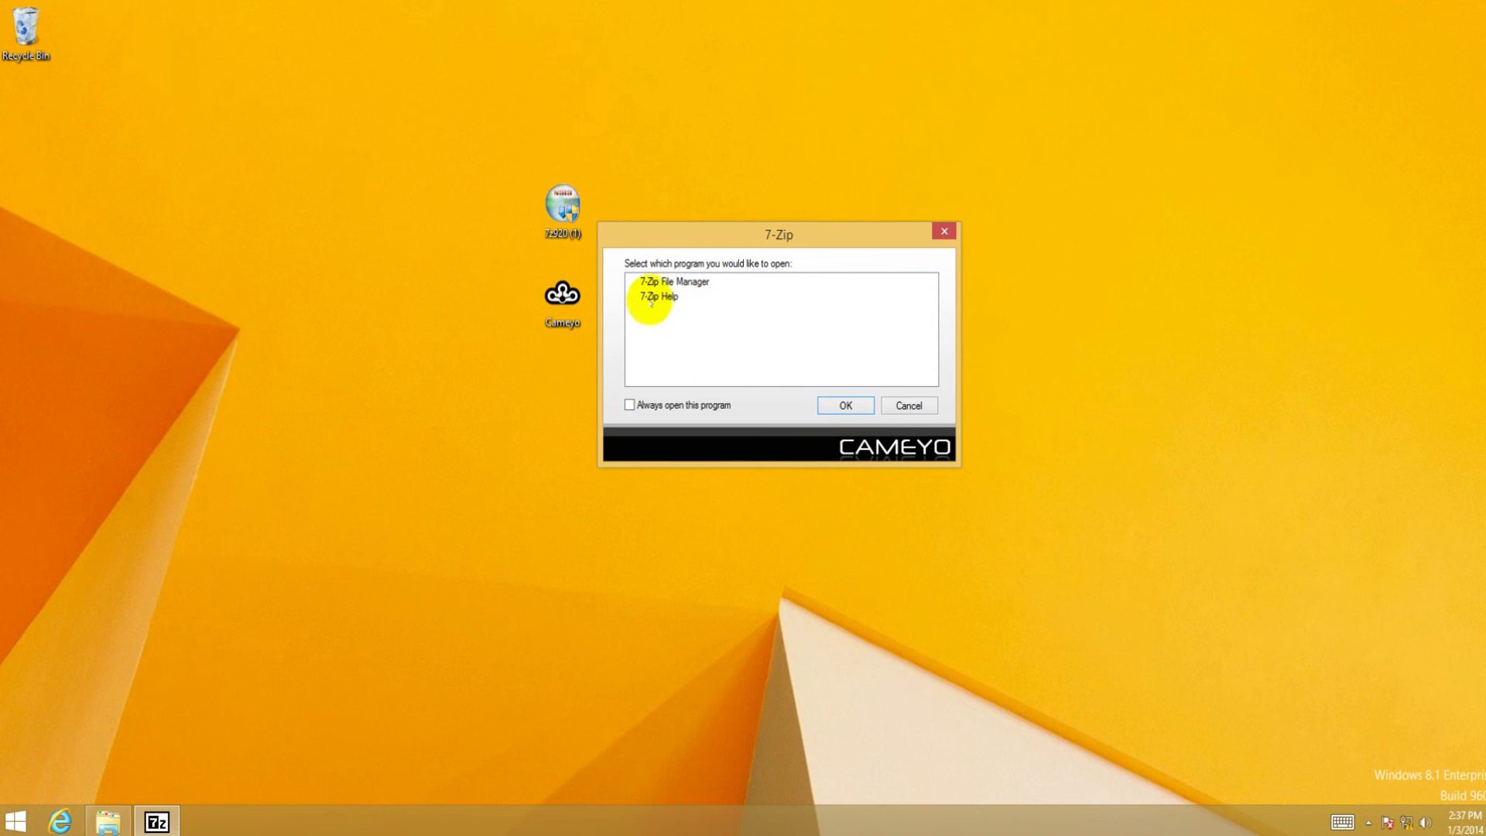
left_click(668, 403)
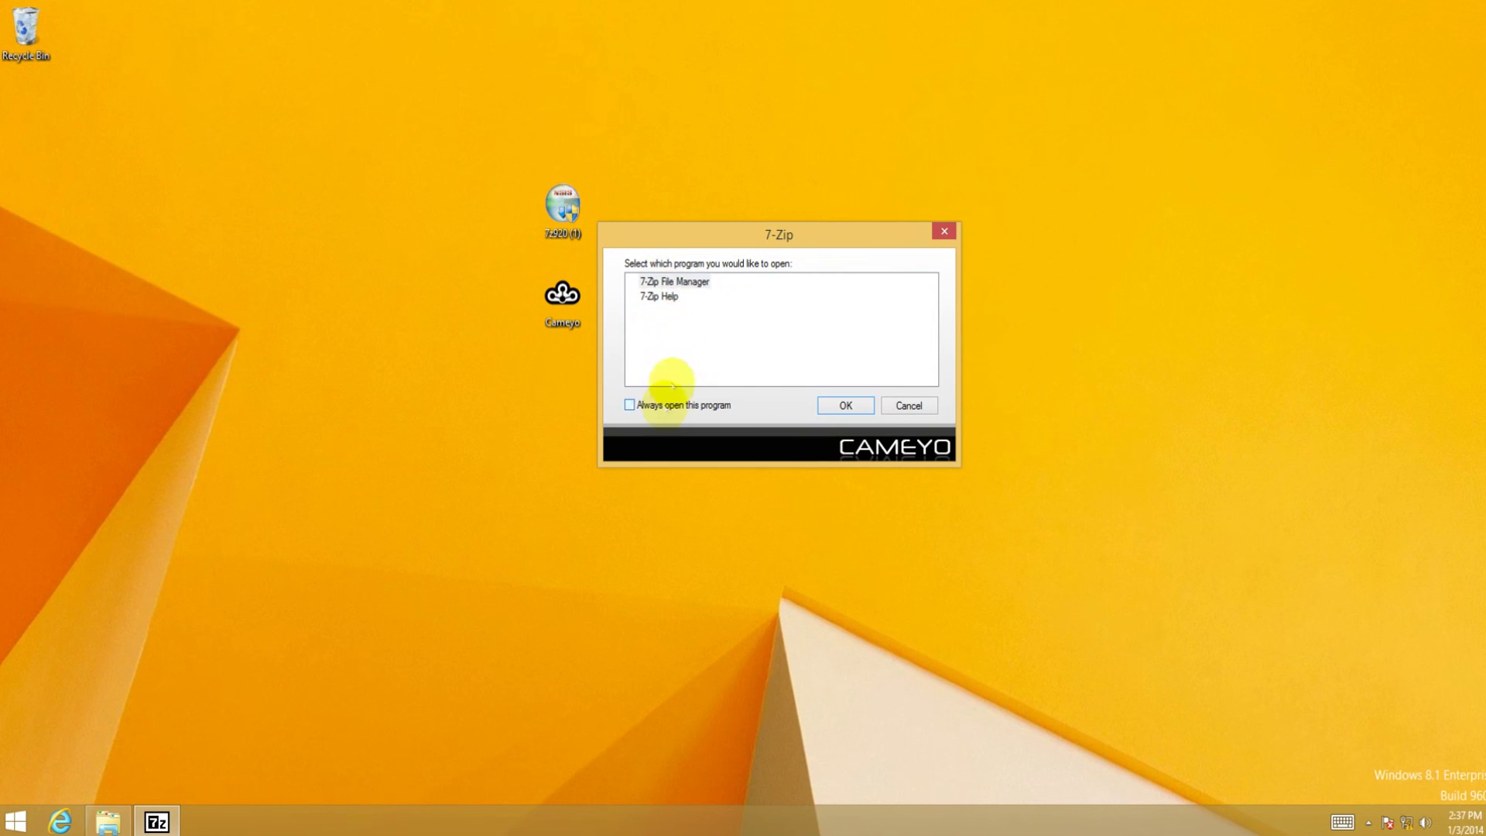
left_click(846, 405)
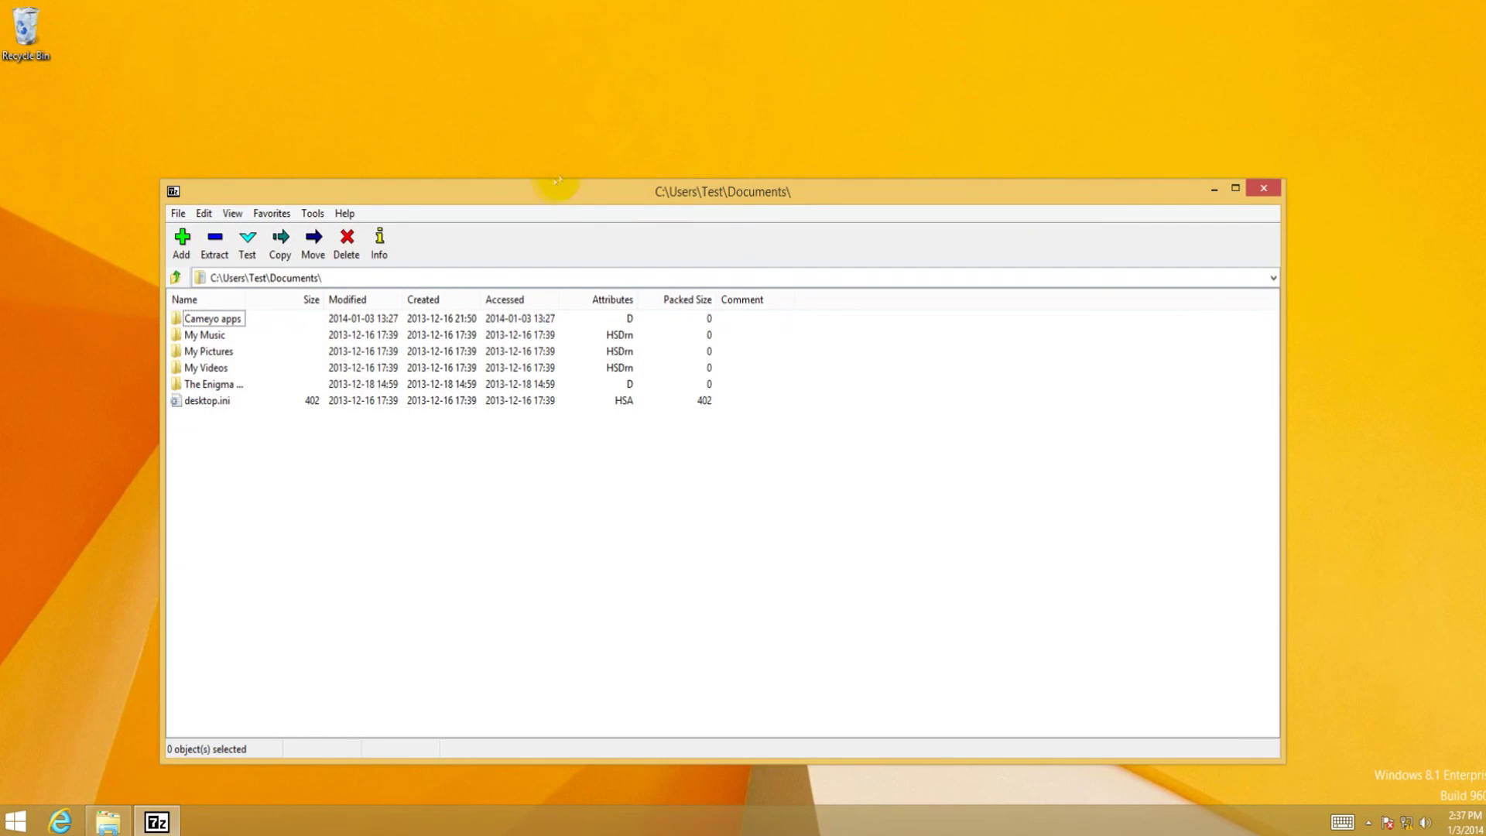
Step: Browse the Enigma Protector and Cameyo apps folders from Documents in the portable 7-Zip File Manager
left_click_drag(546, 191, 570, 82)
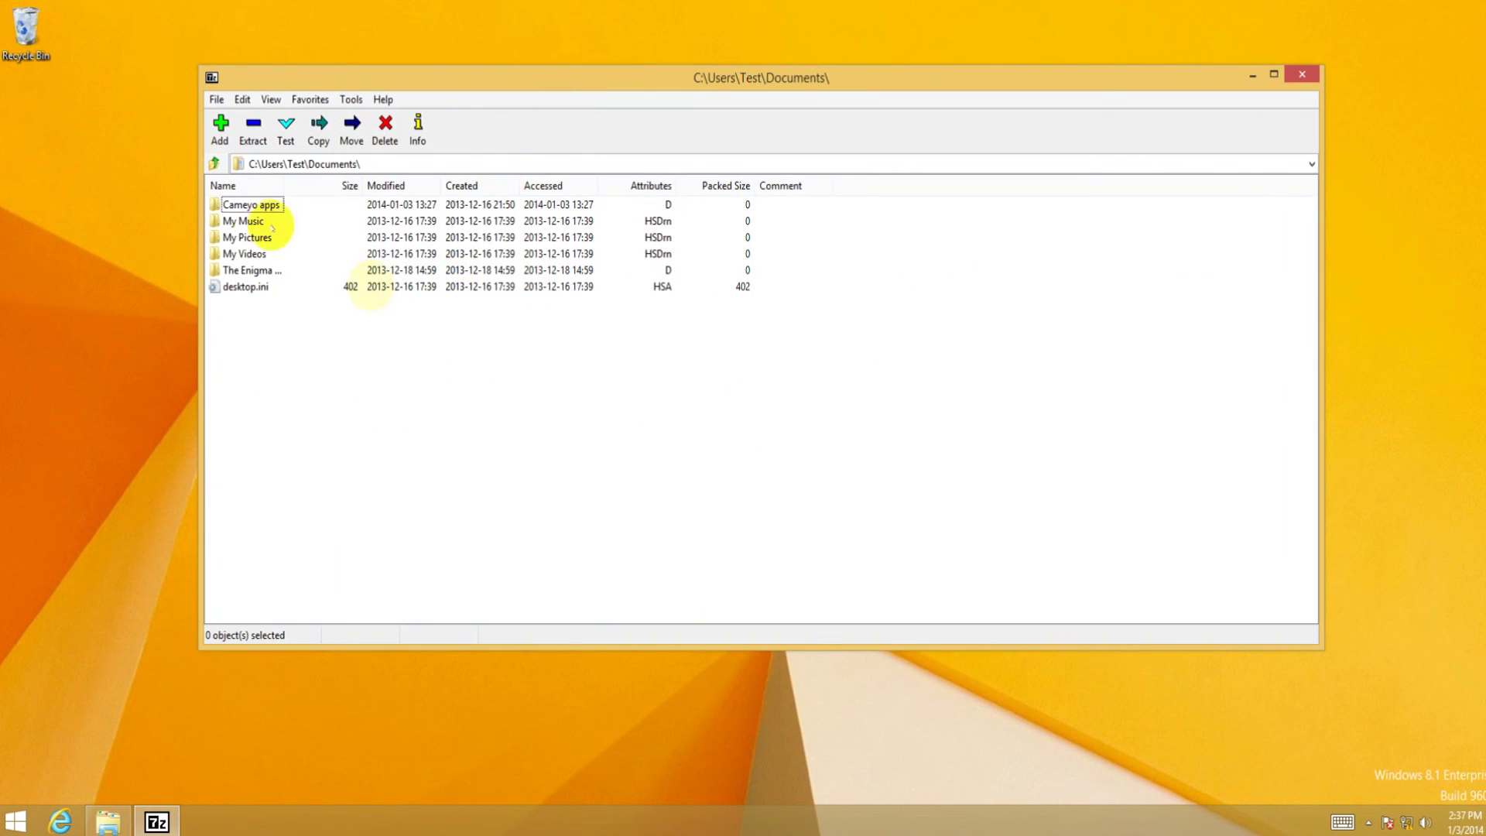
double_click(256, 268)
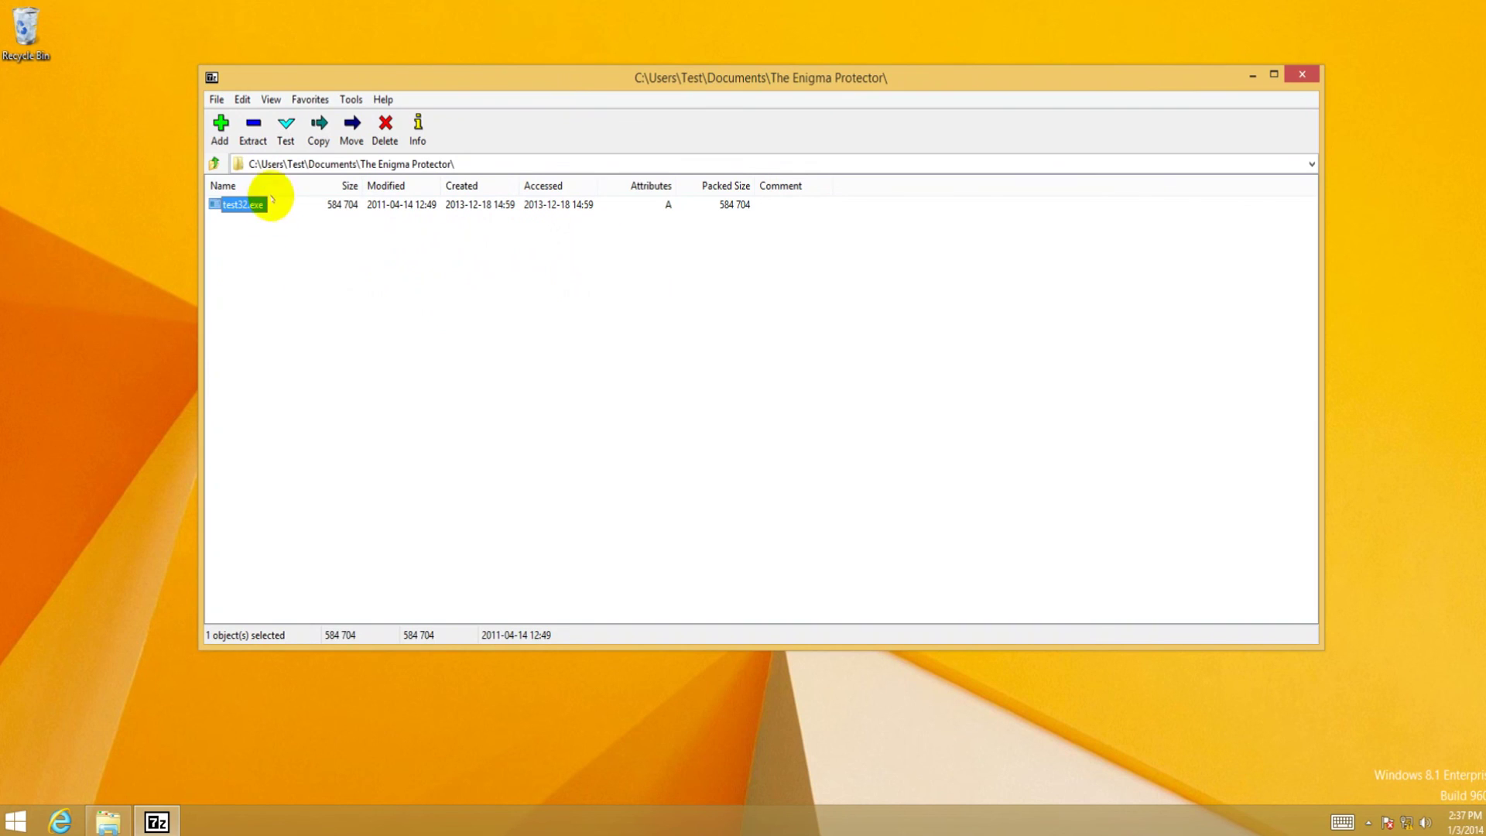
left_click(214, 163)
double_click(265, 206)
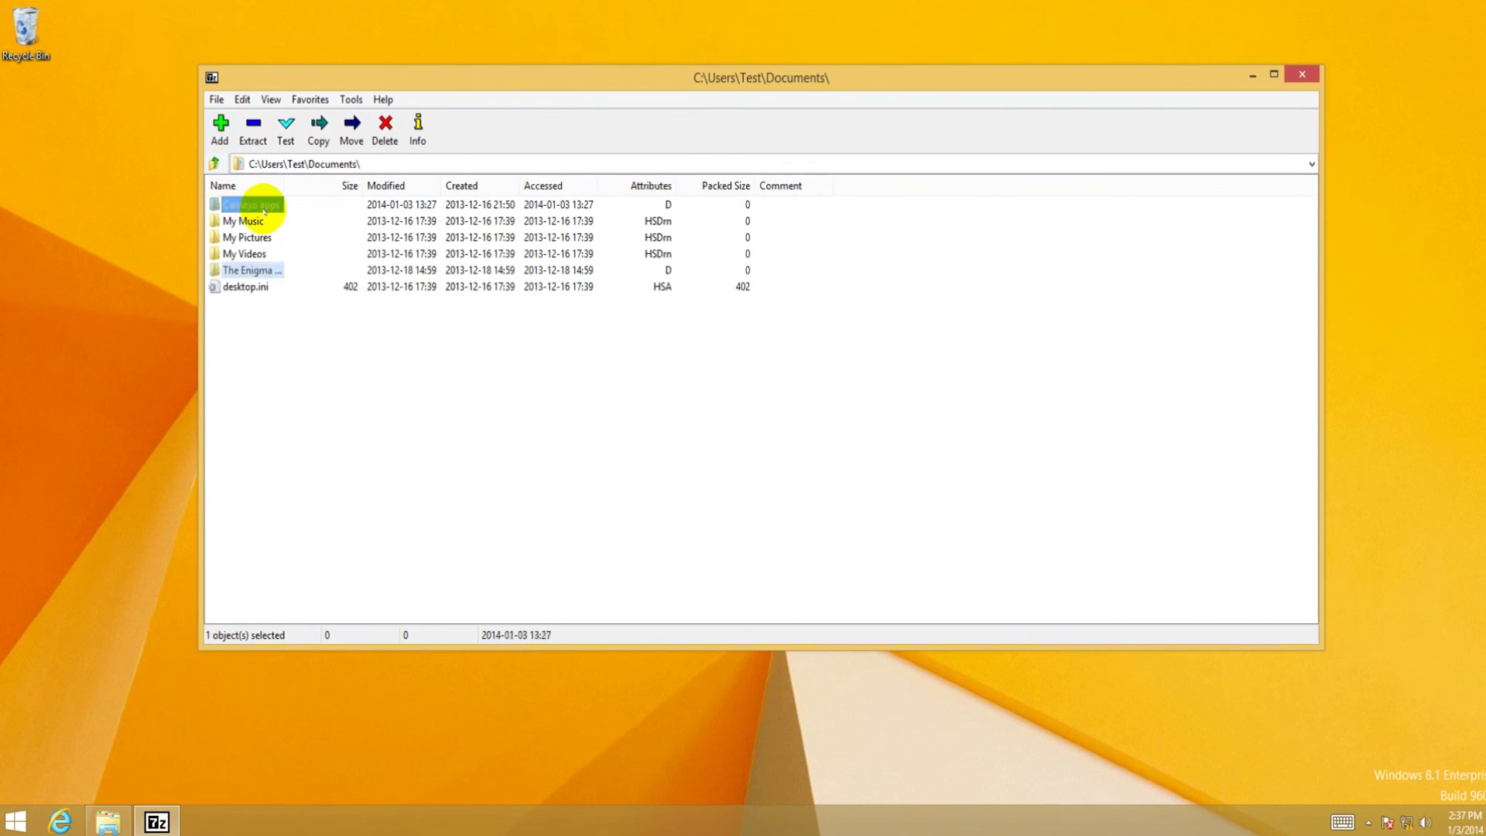
left_click(214, 164)
left_click(240, 222)
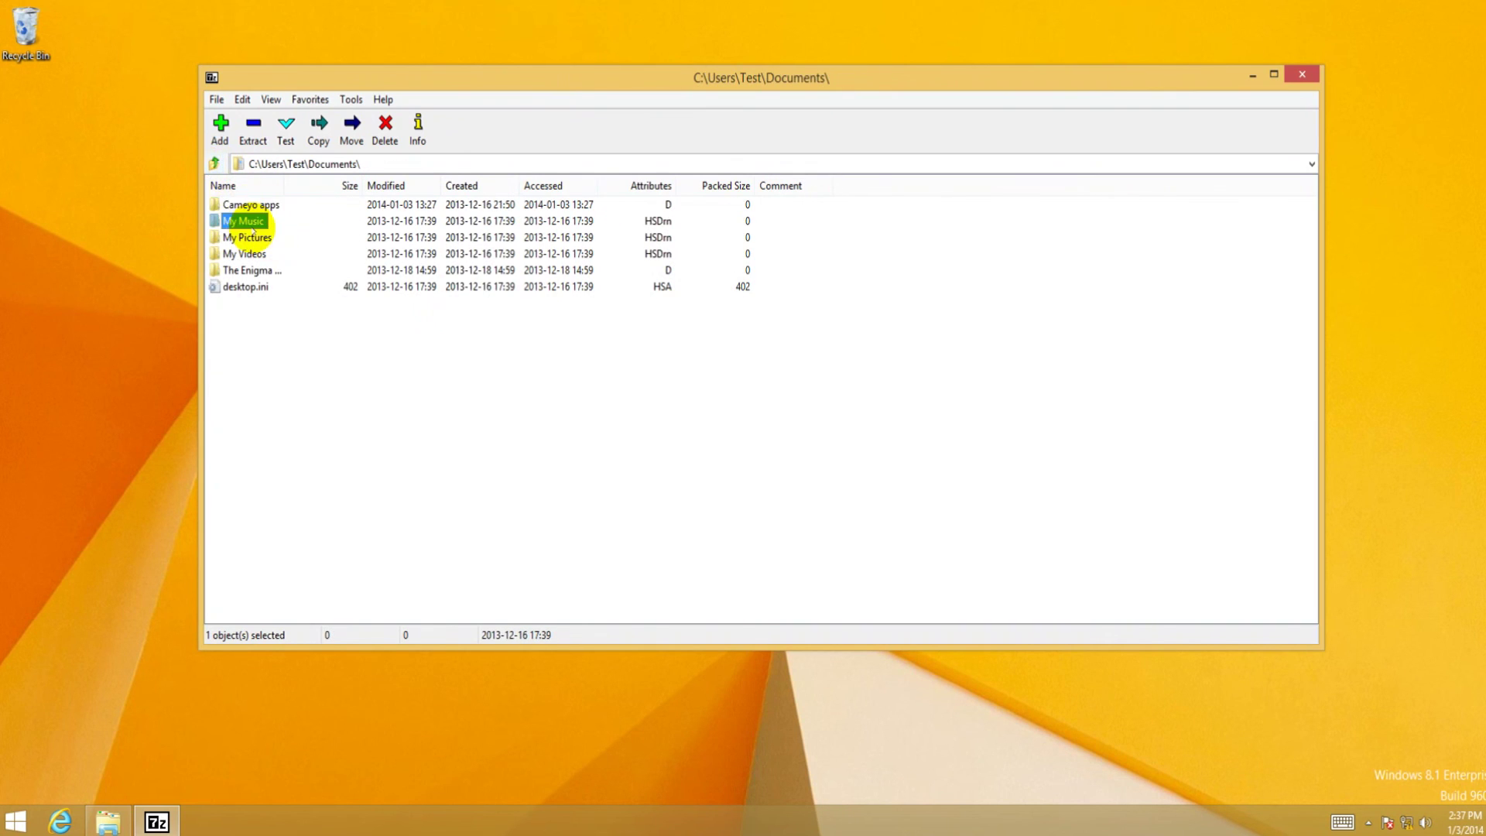
Step: Go up level by level to the Computer drive list, then close 7-Zip File Manager
left_click(215, 164)
left_click(215, 163)
left_click(215, 164)
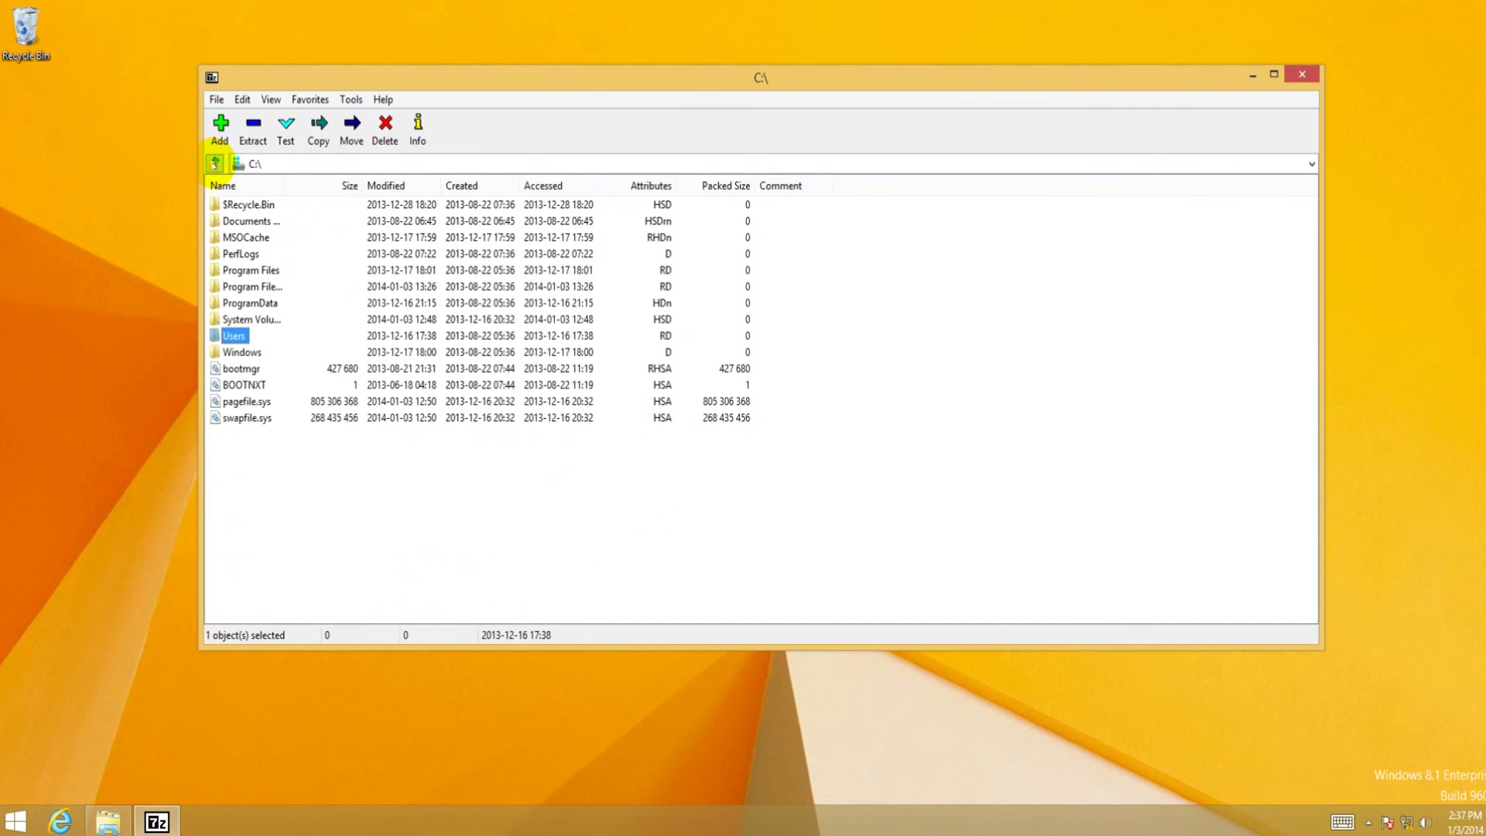
left_click(214, 163)
left_click(255, 237)
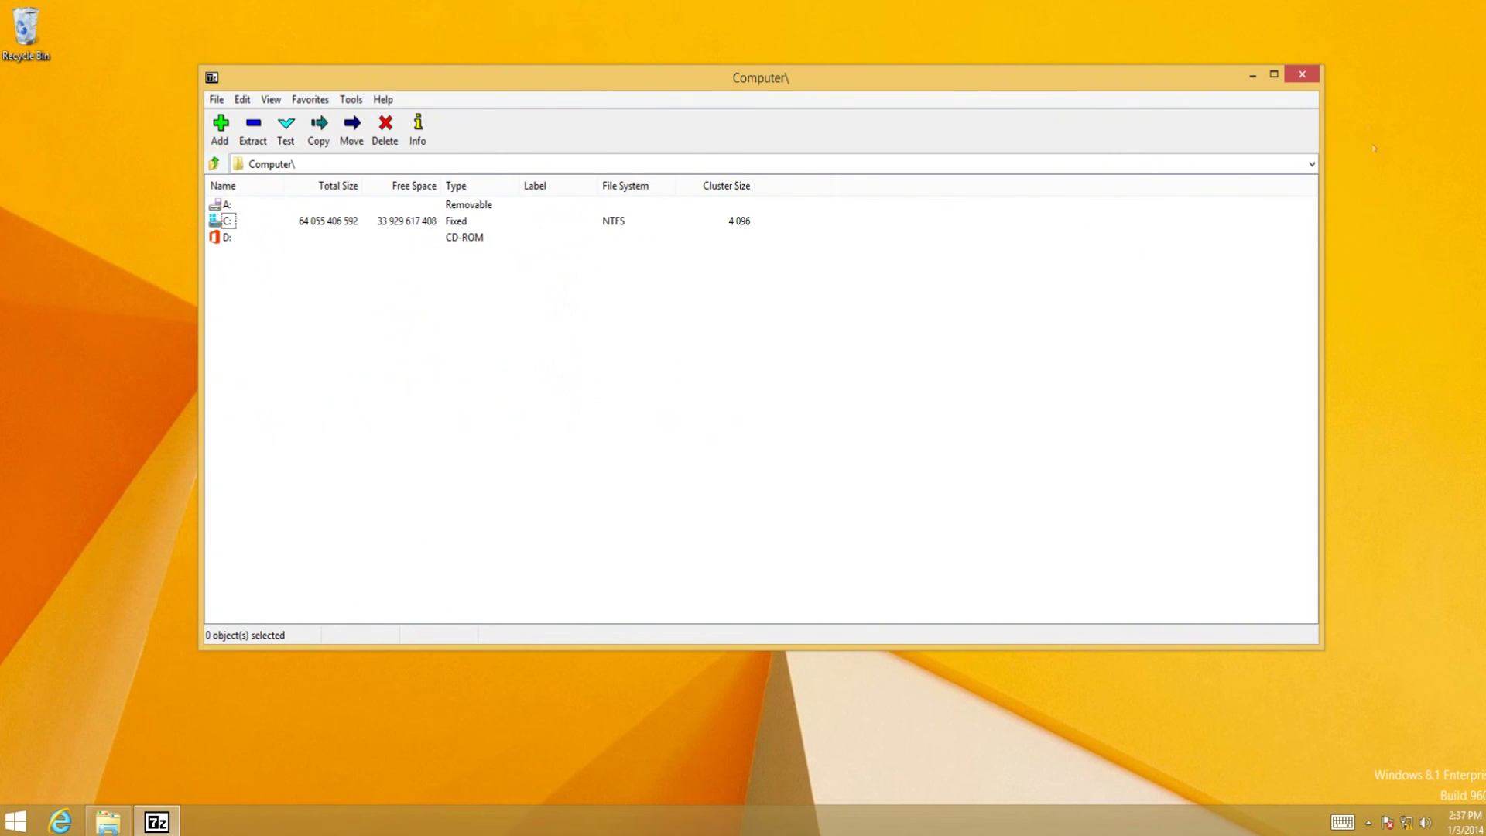
left_click(1303, 72)
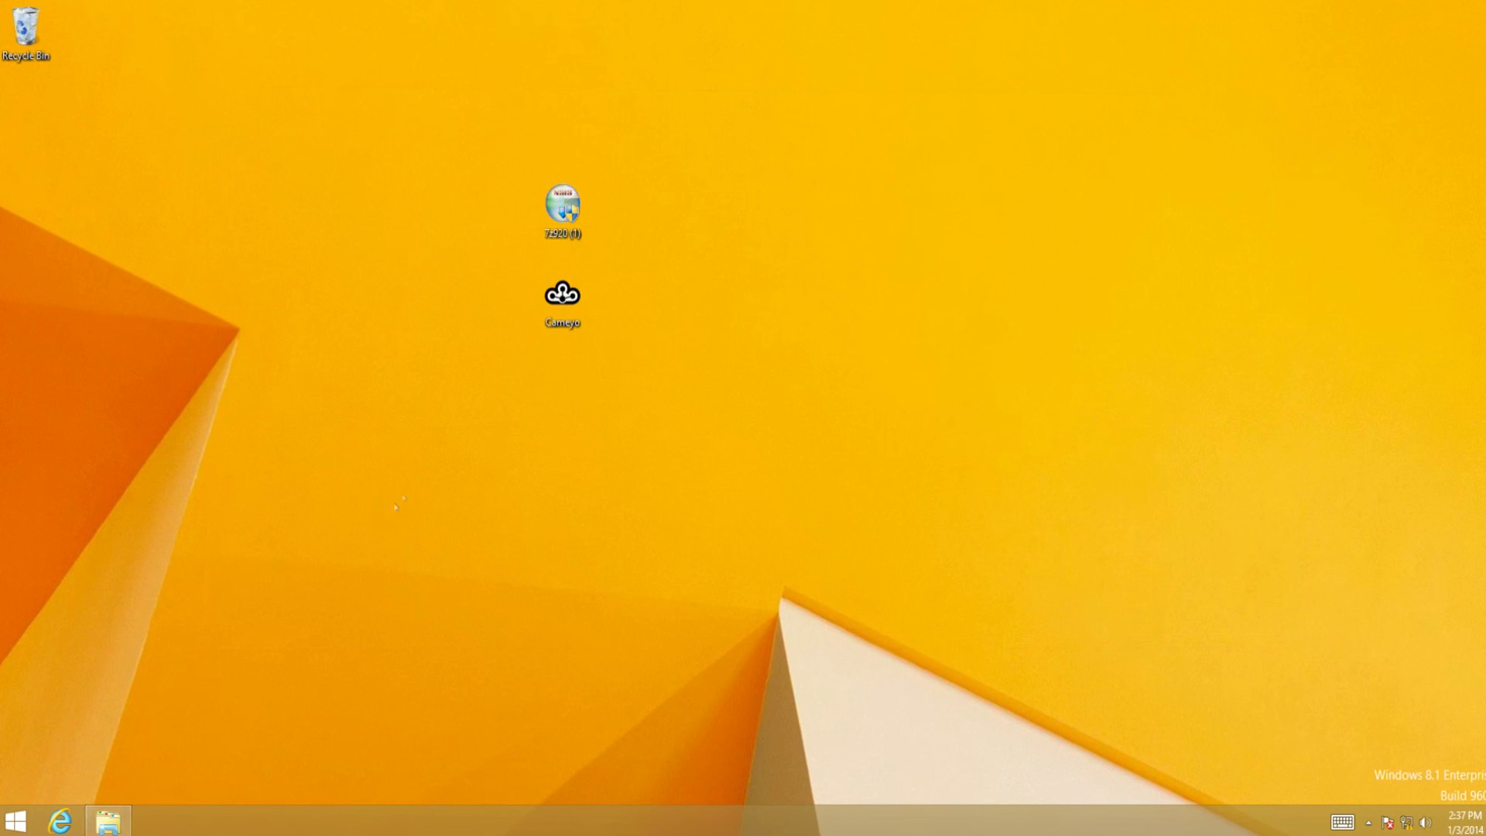
Step: Open the 7-Zip.cameyo package in Cameyo's Package Editor via 'Edit a package'
double_click(562, 298)
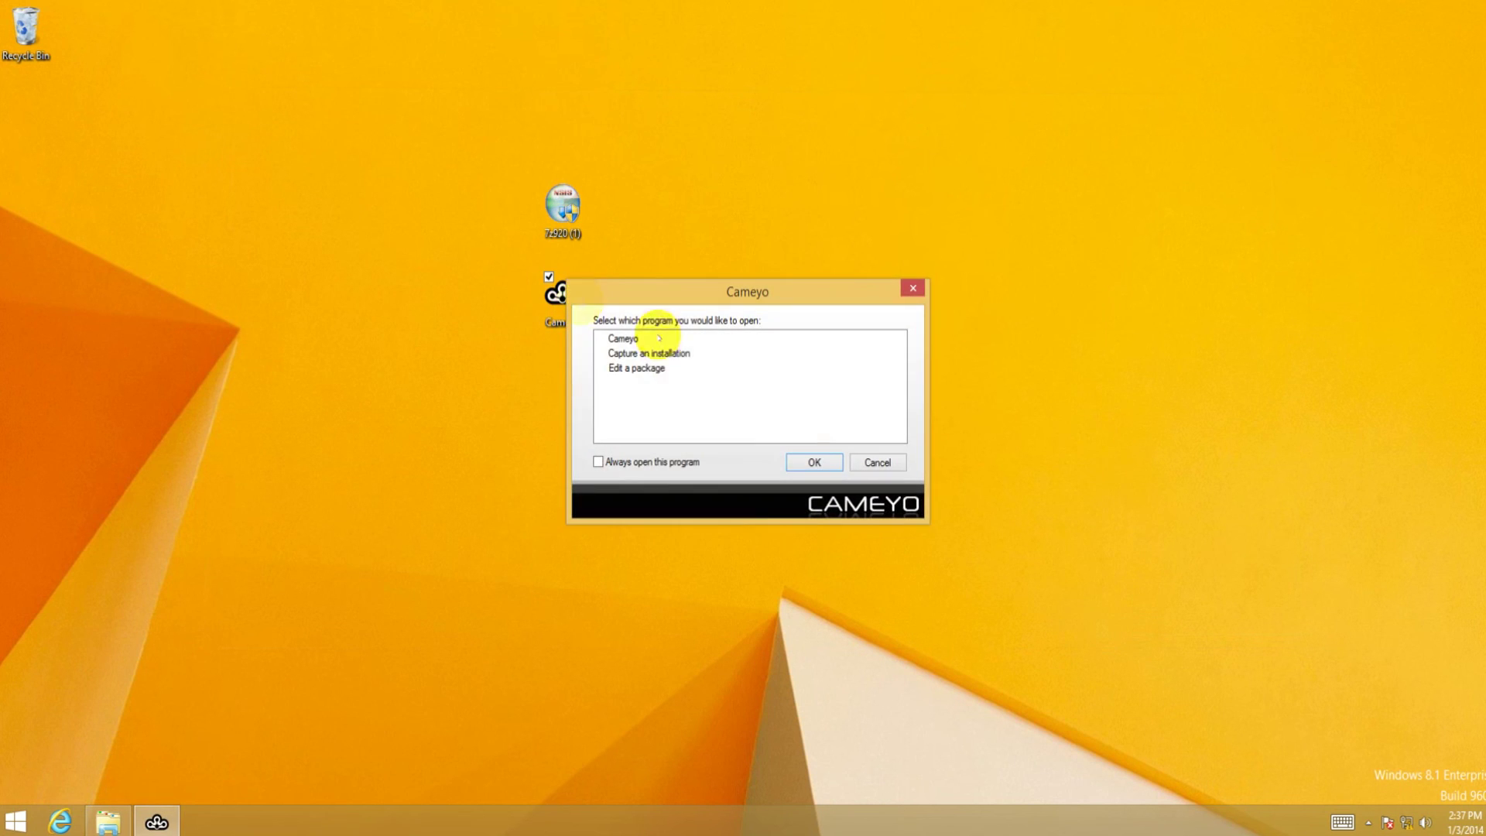
double_click(646, 369)
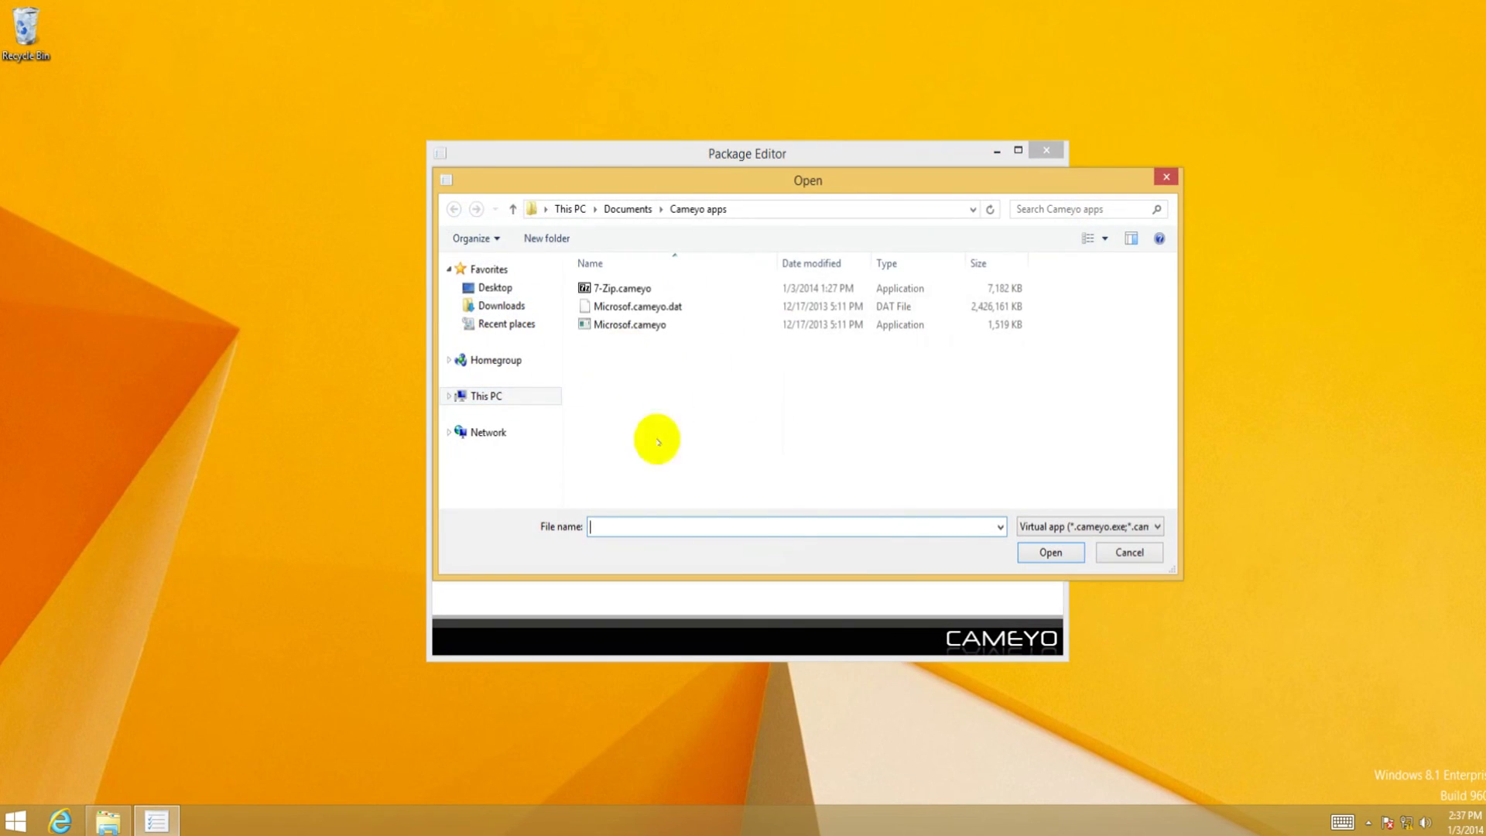
double_click(614, 289)
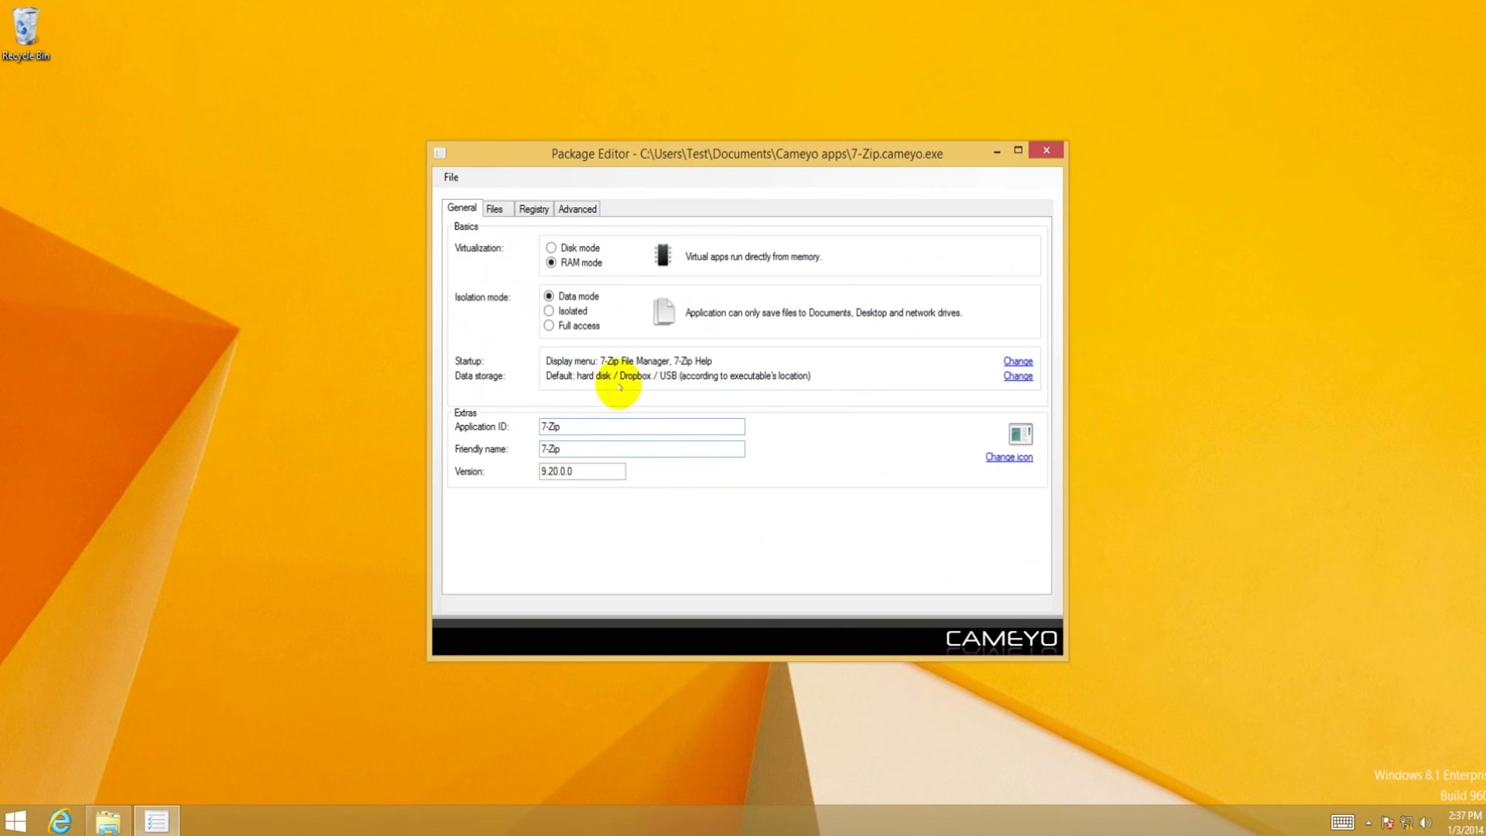
Step: Set the package's virtualization to Disk mode and its isolation to Full access
left_click(580, 249)
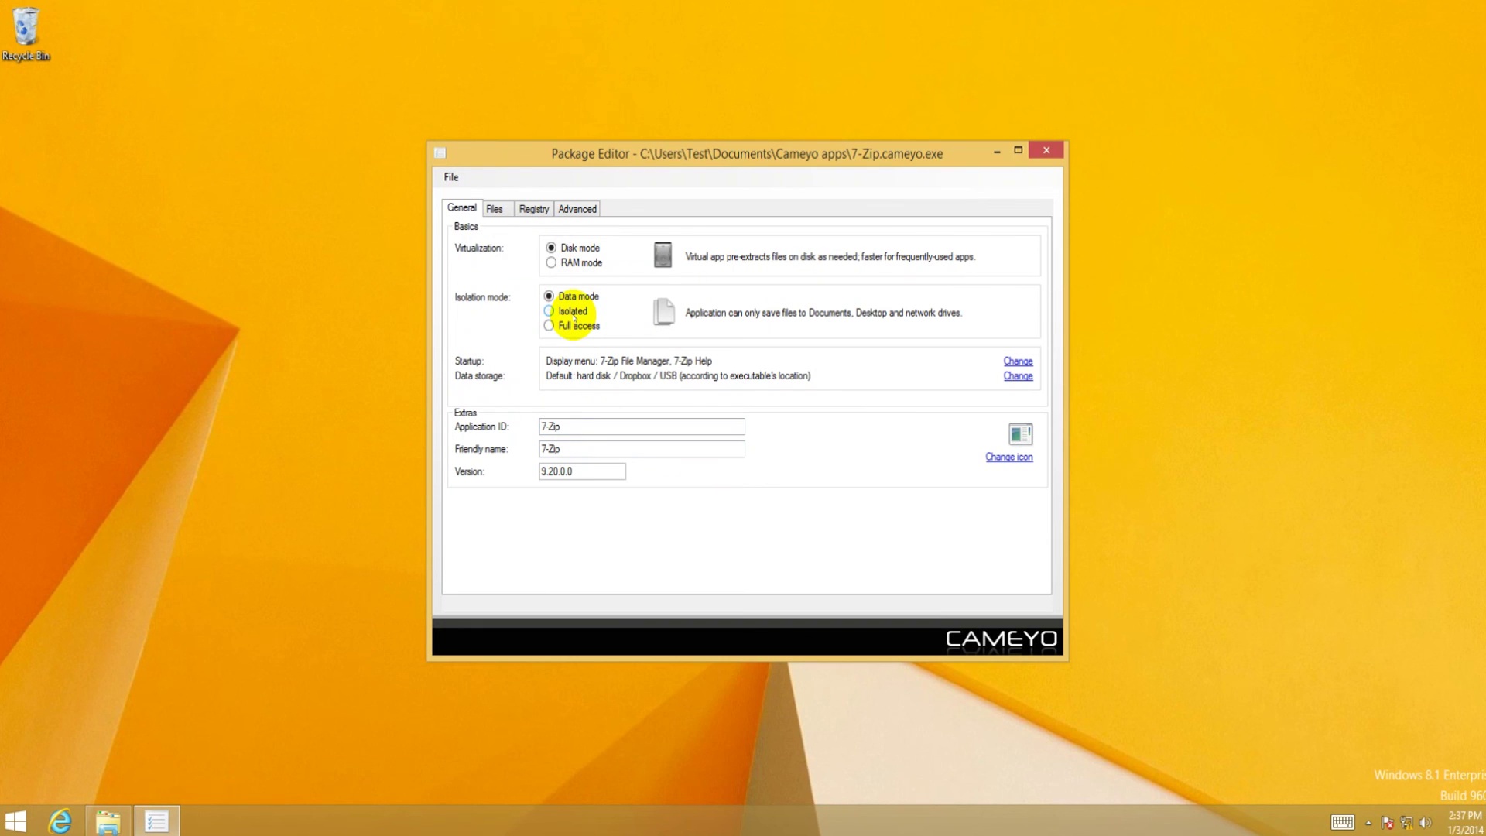
left_click(573, 325)
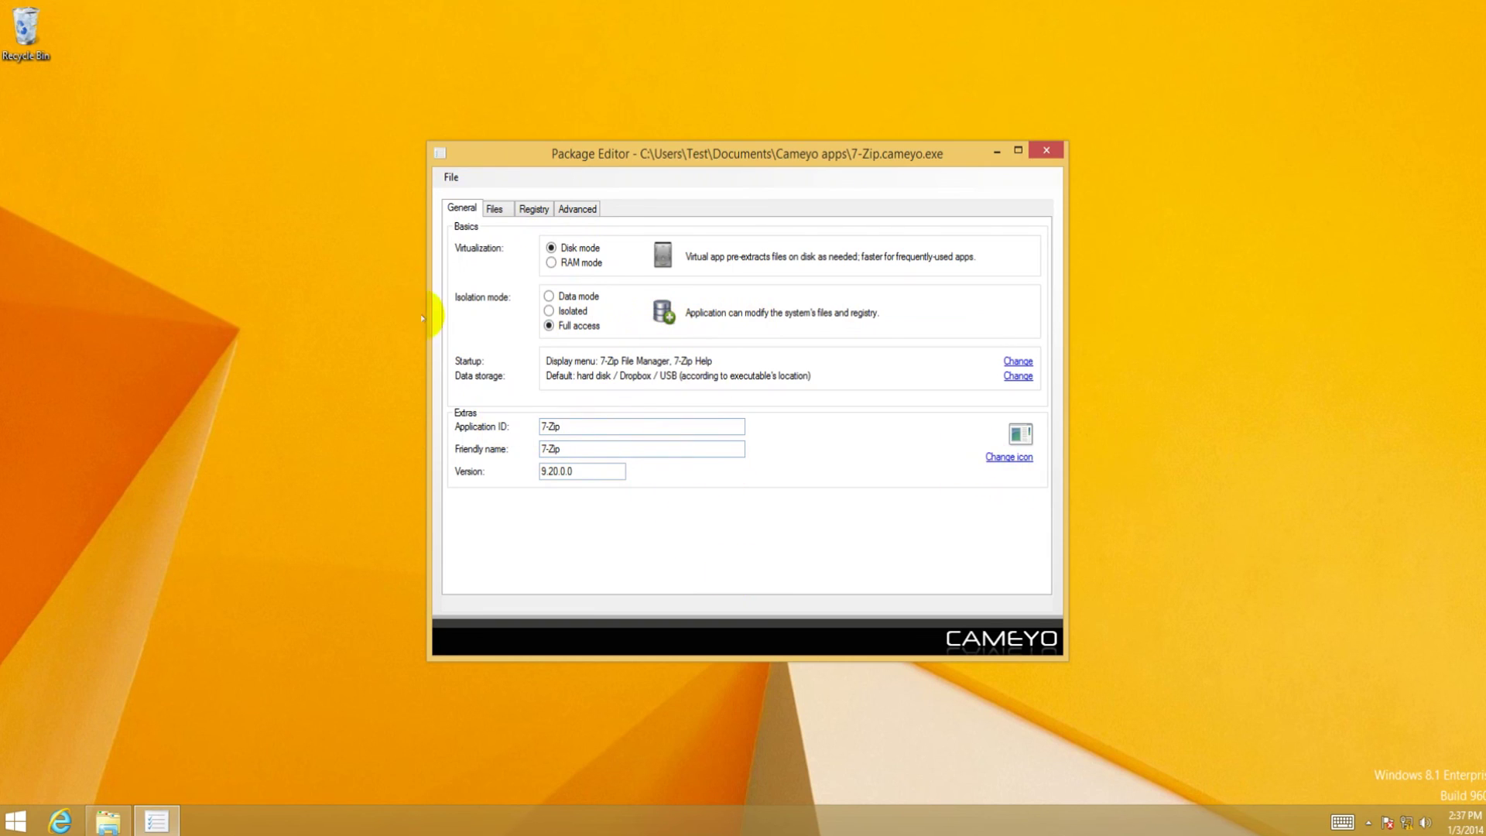
left_click(493, 210)
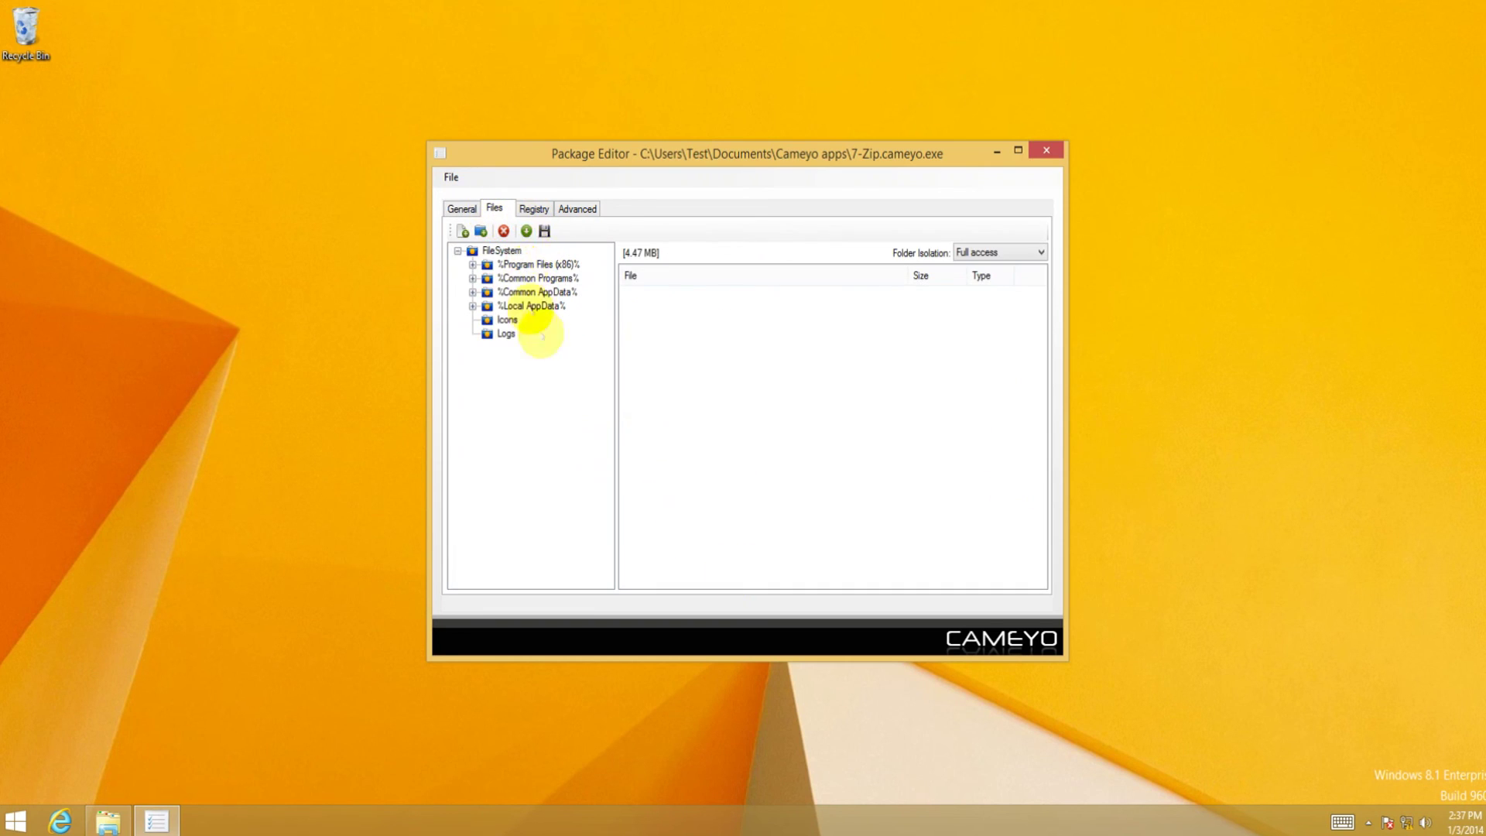
left_click(541, 212)
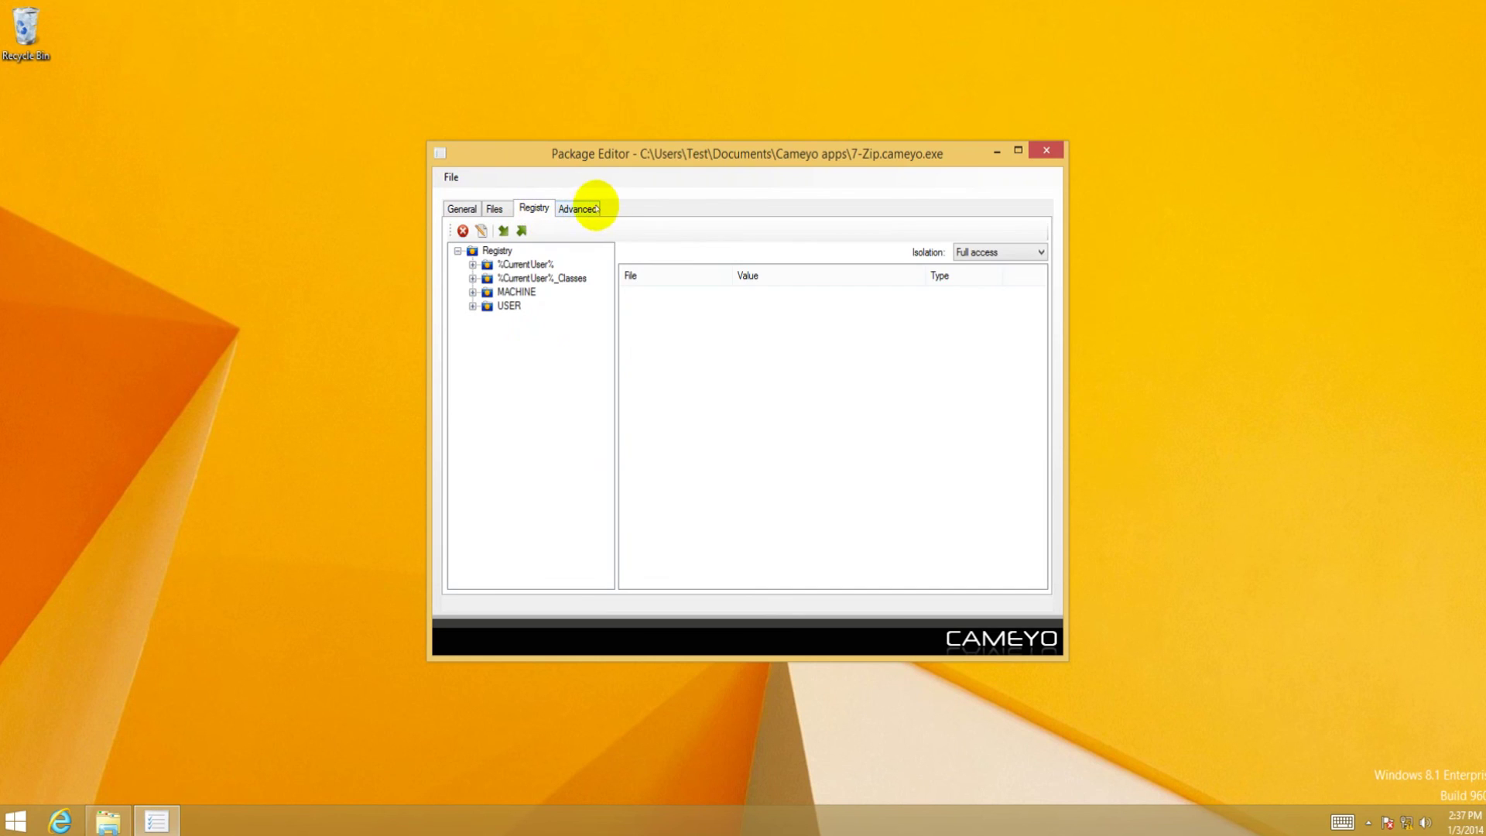
left_click(596, 209)
left_click(533, 207)
left_click(574, 207)
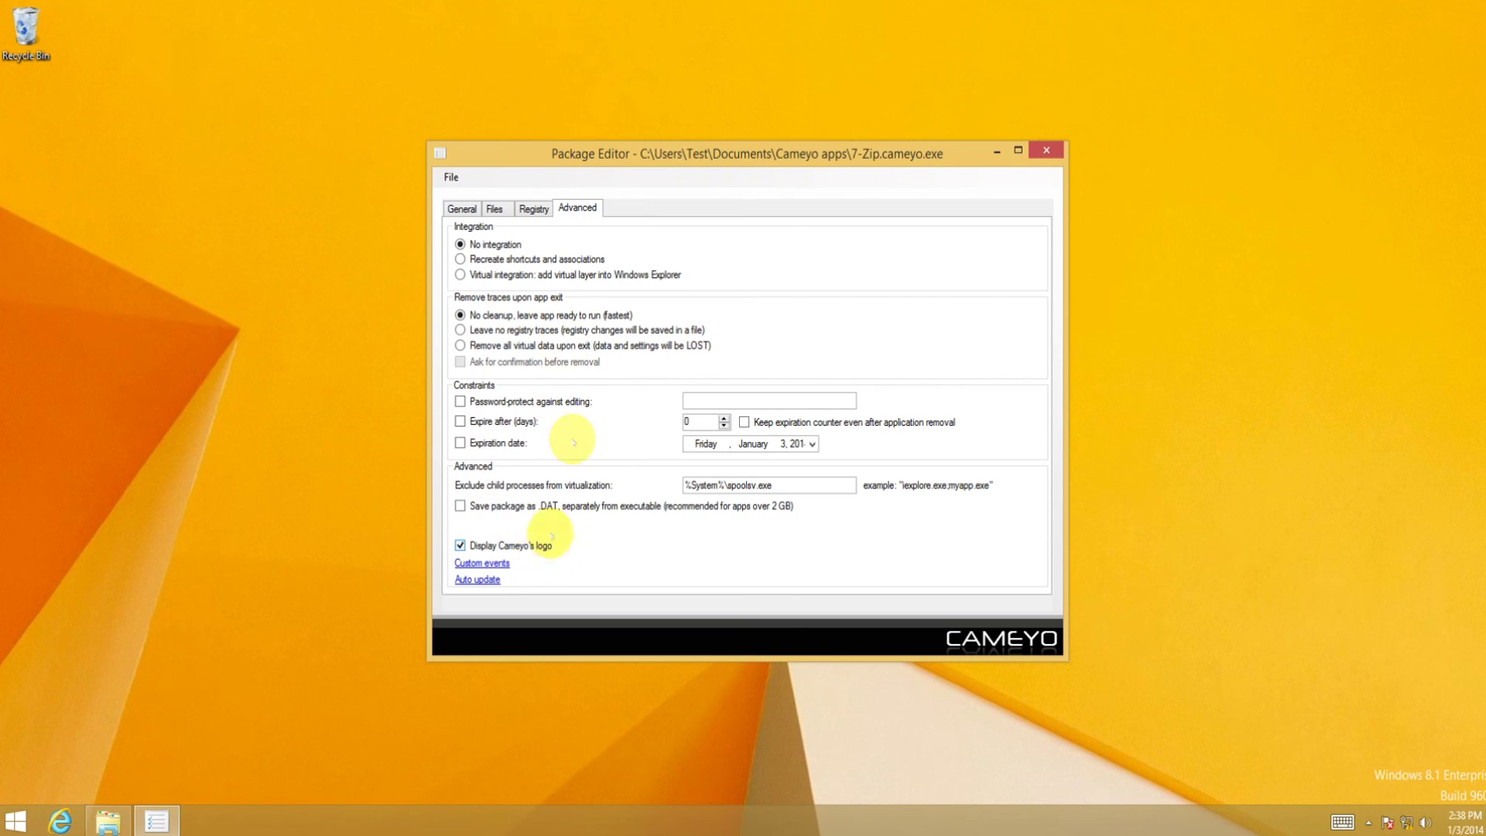
left_click(482, 563)
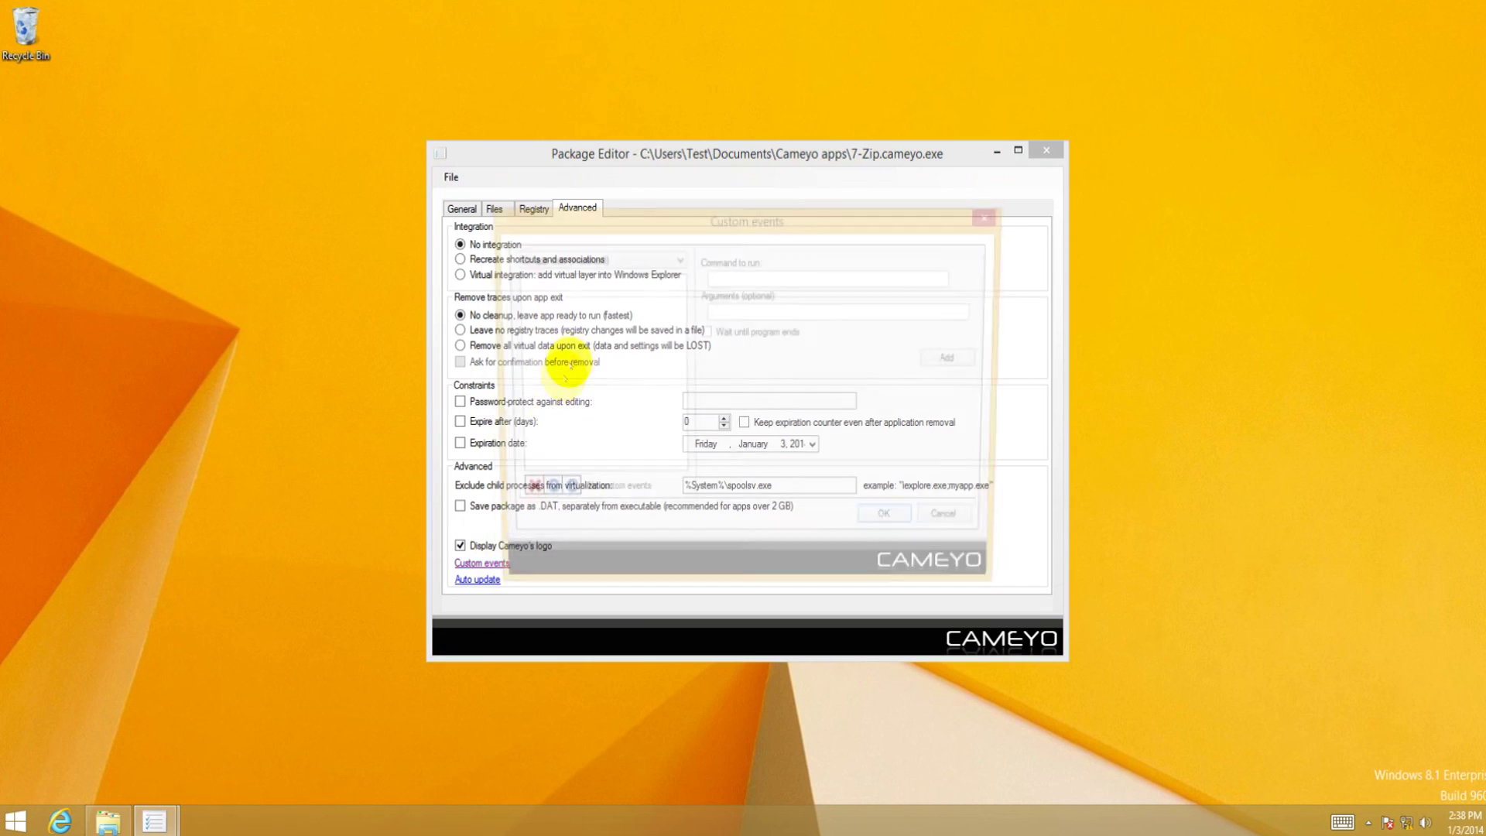
left_click(581, 258)
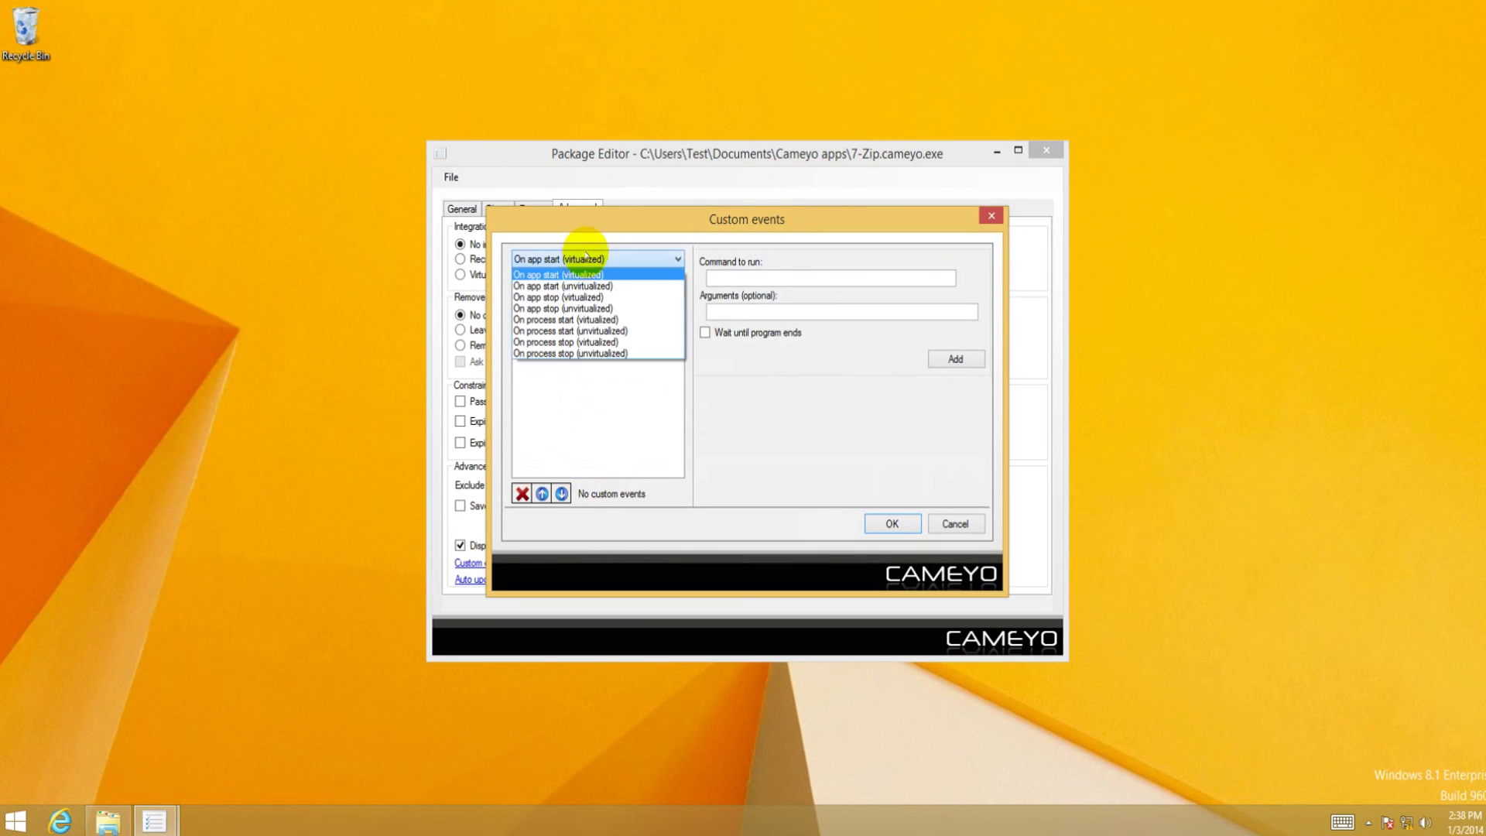
left_click(590, 272)
left_click(731, 277)
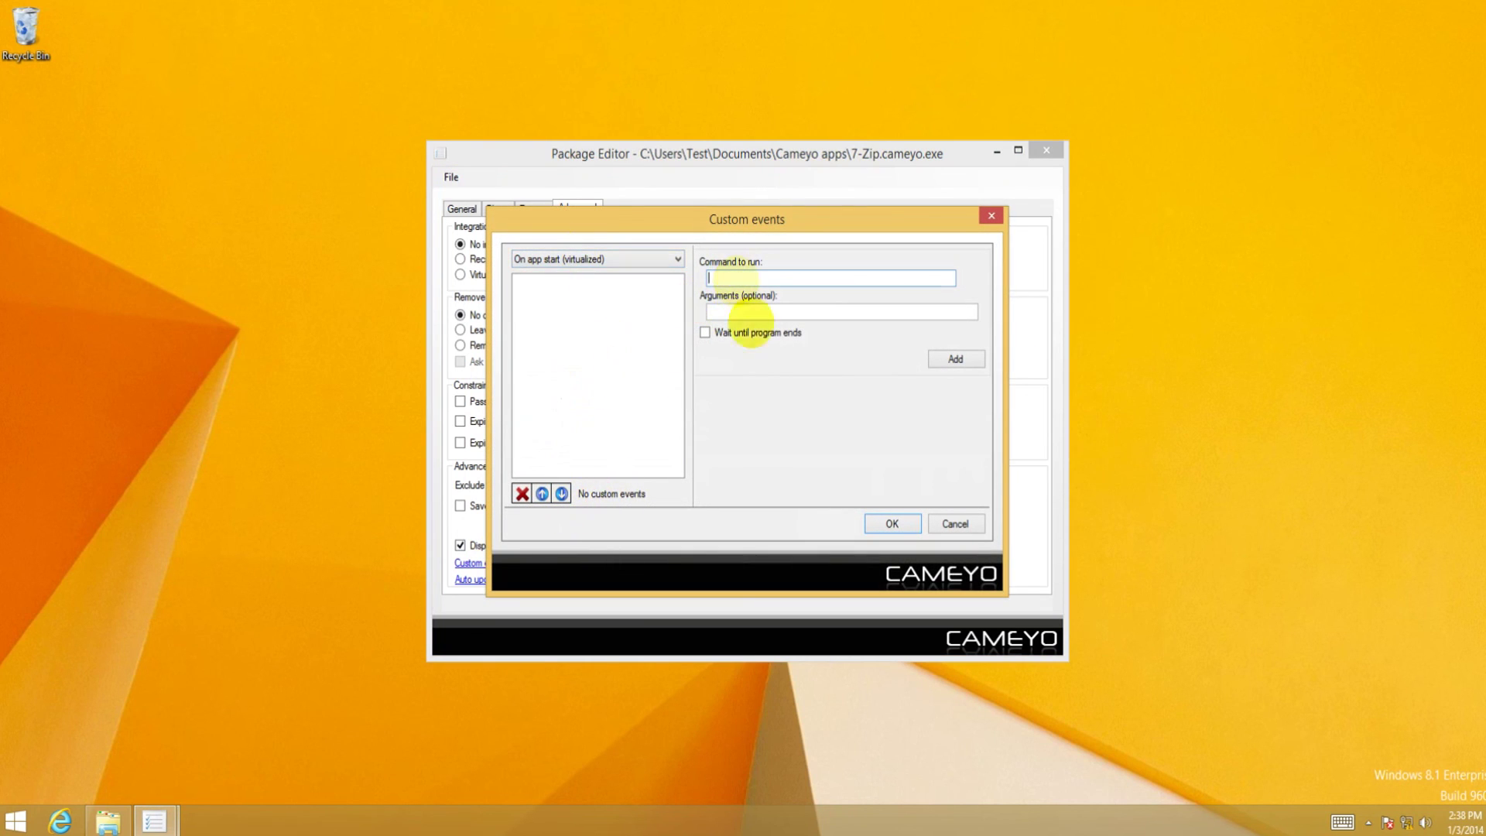
left_click(952, 527)
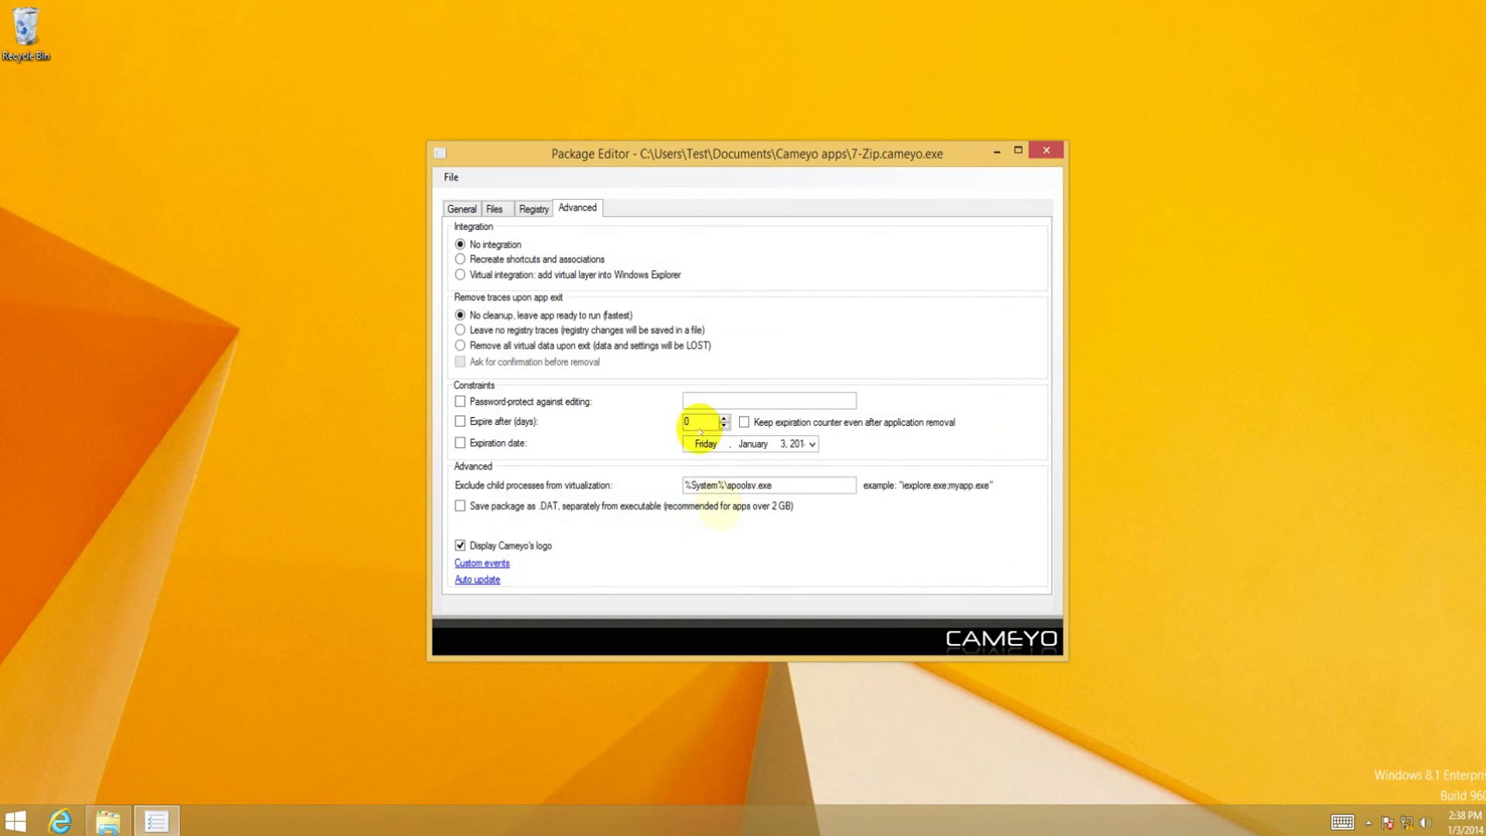
left_click(533, 207)
Step: In the startup settings, try adding a new startup menu entry, then discard it
left_click(495, 209)
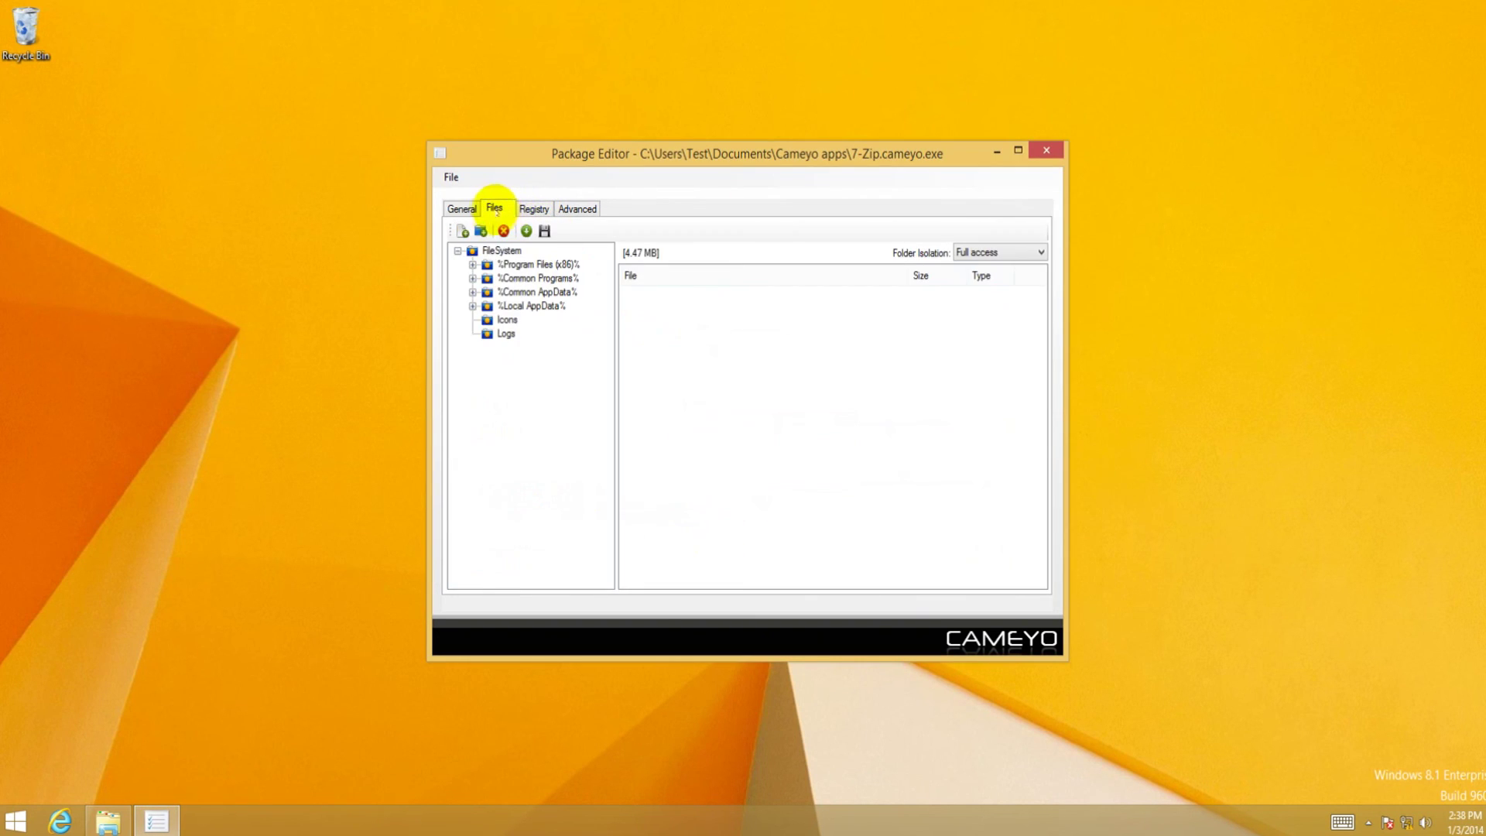
left_click(472, 208)
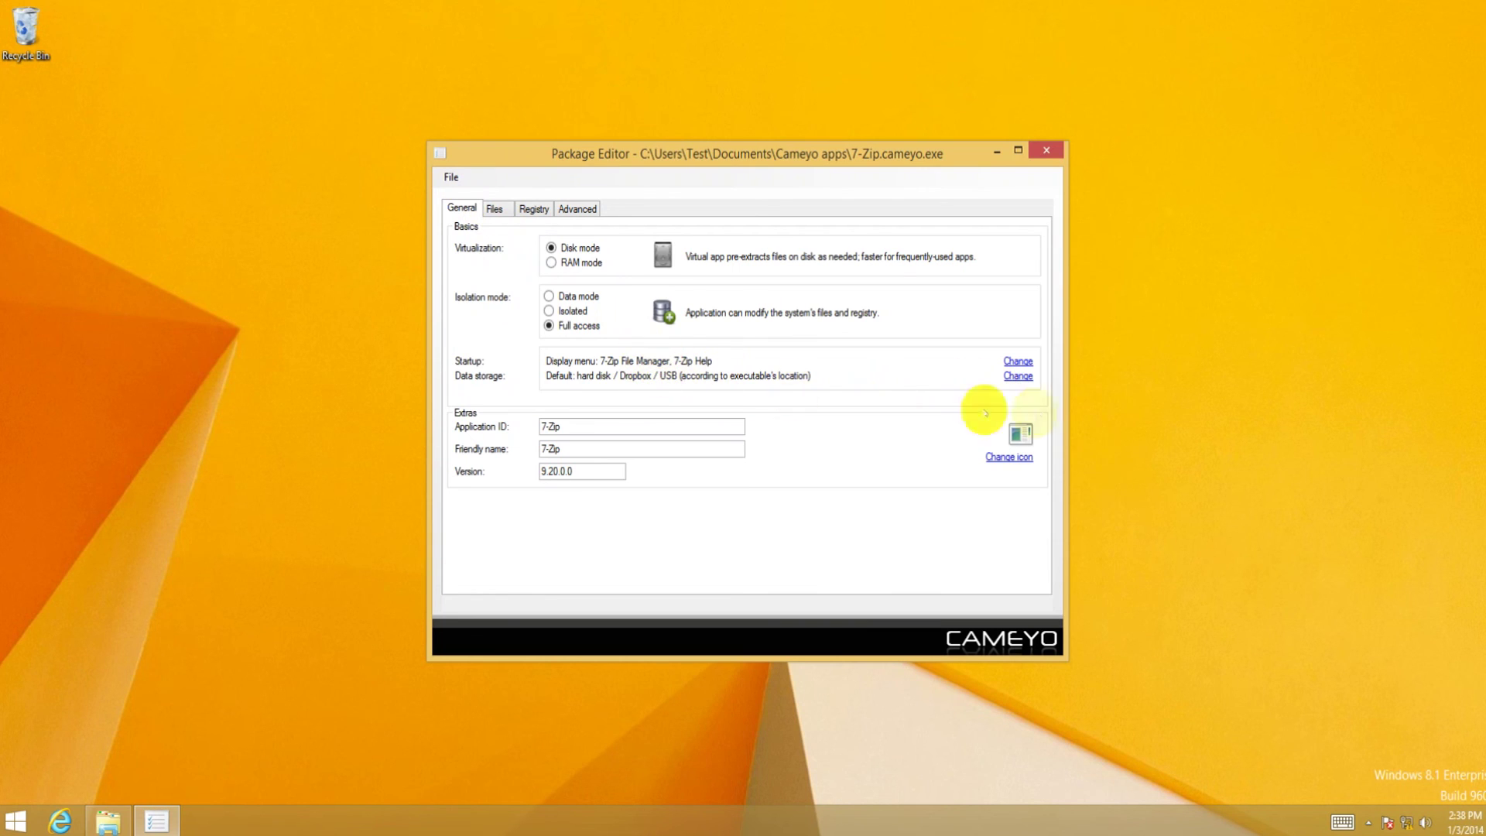
left_click(1018, 361)
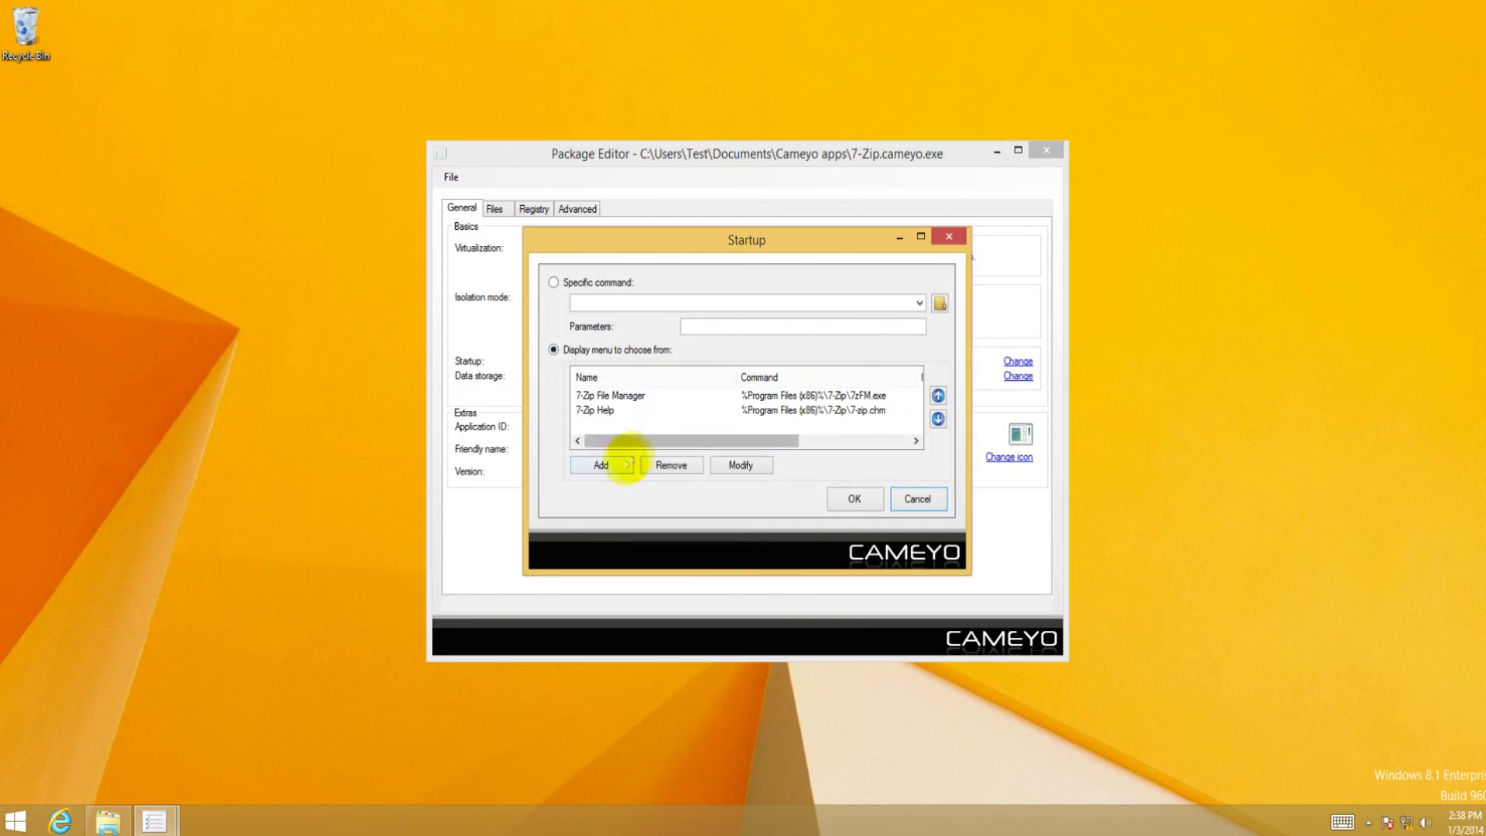
left_click(602, 464)
left_click(918, 387)
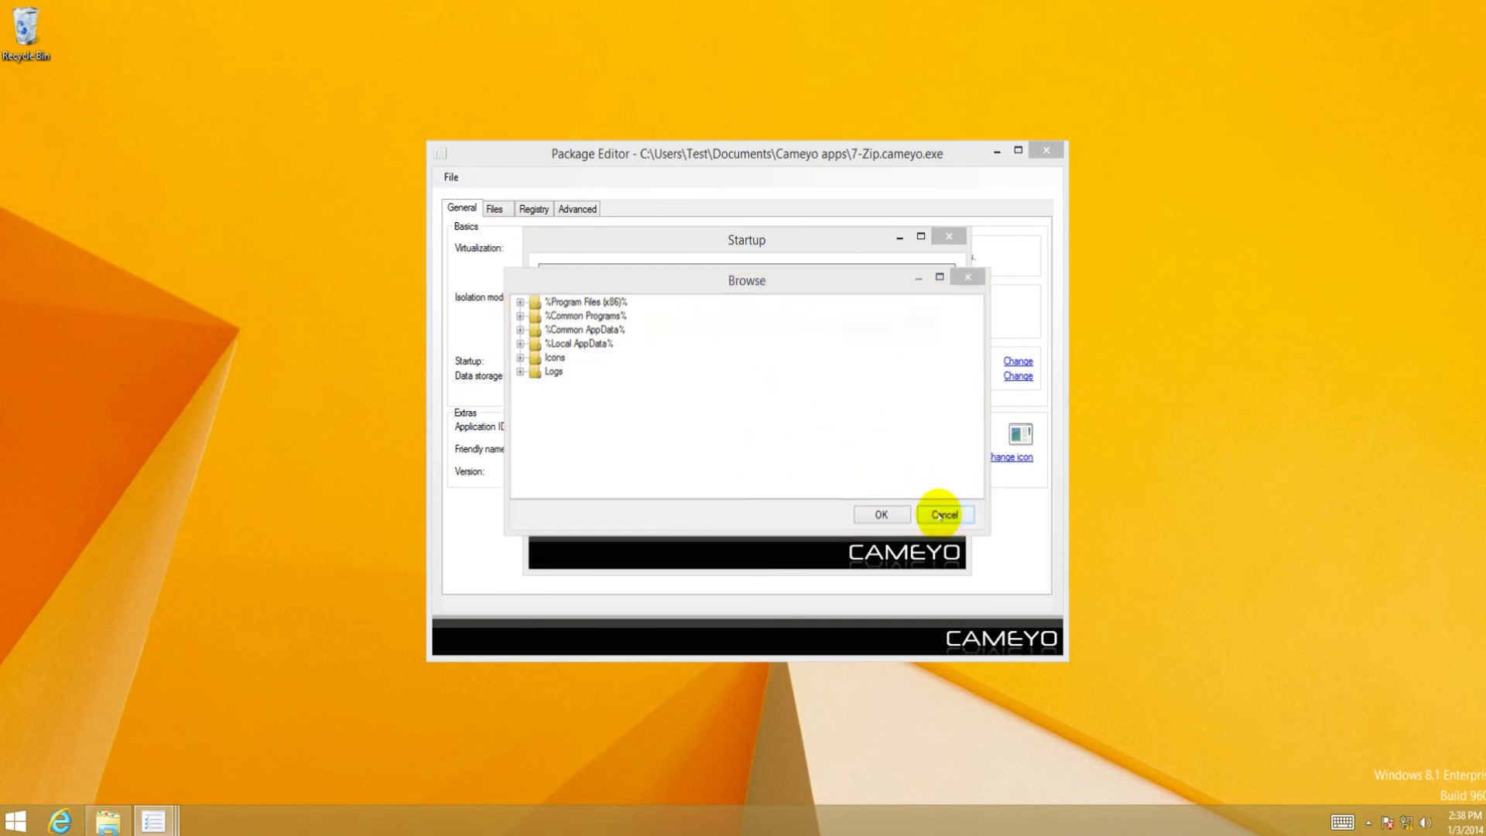
left_click(940, 513)
left_click(897, 468)
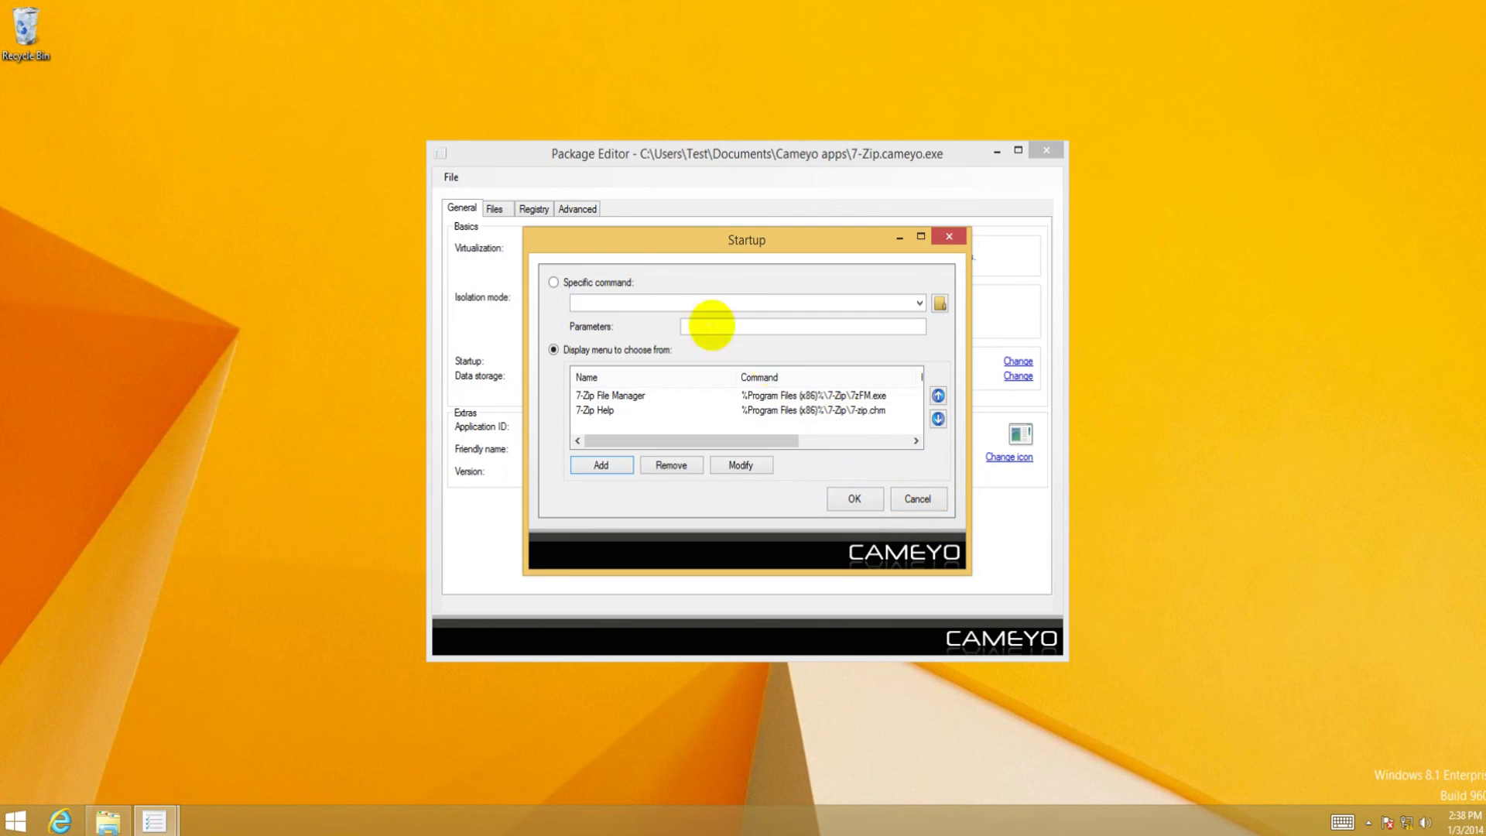
Step: Try a single specific startup command, then close startup settings without changes
left_click(605, 286)
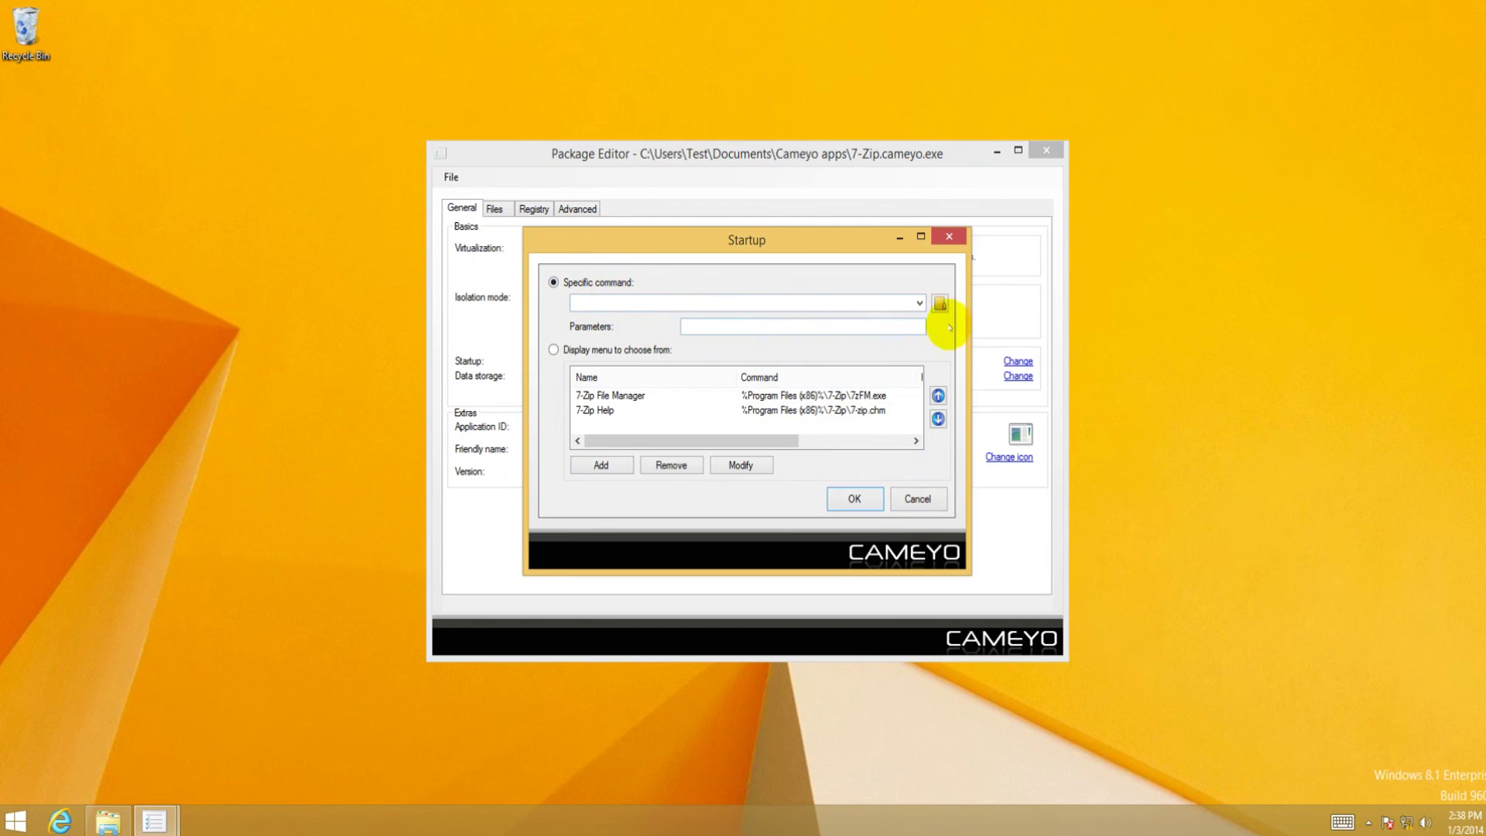
left_click(939, 303)
left_click(932, 504)
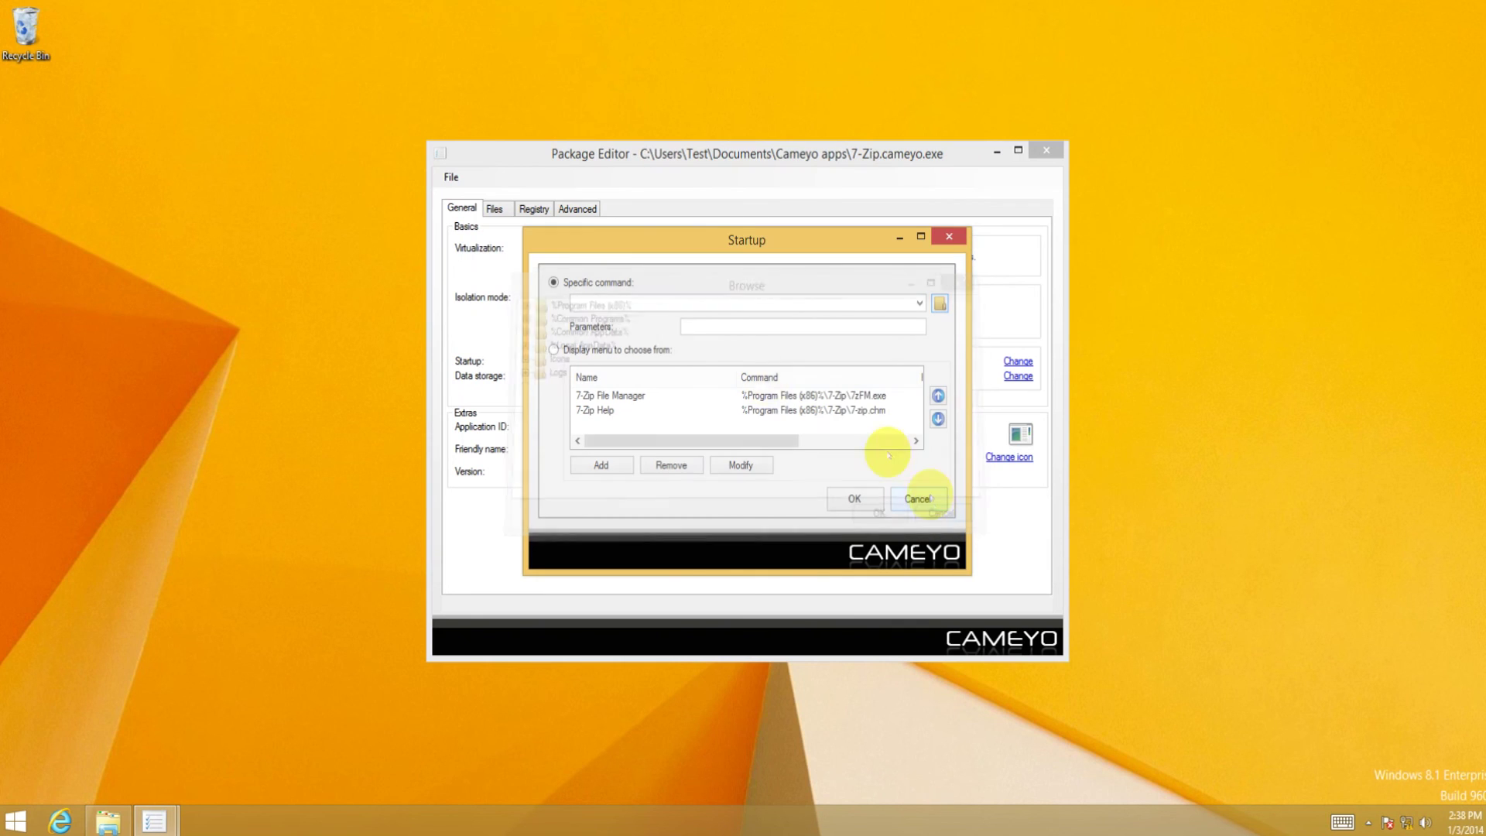
left_click_drag(680, 248, 814, 227)
left_click(1053, 482)
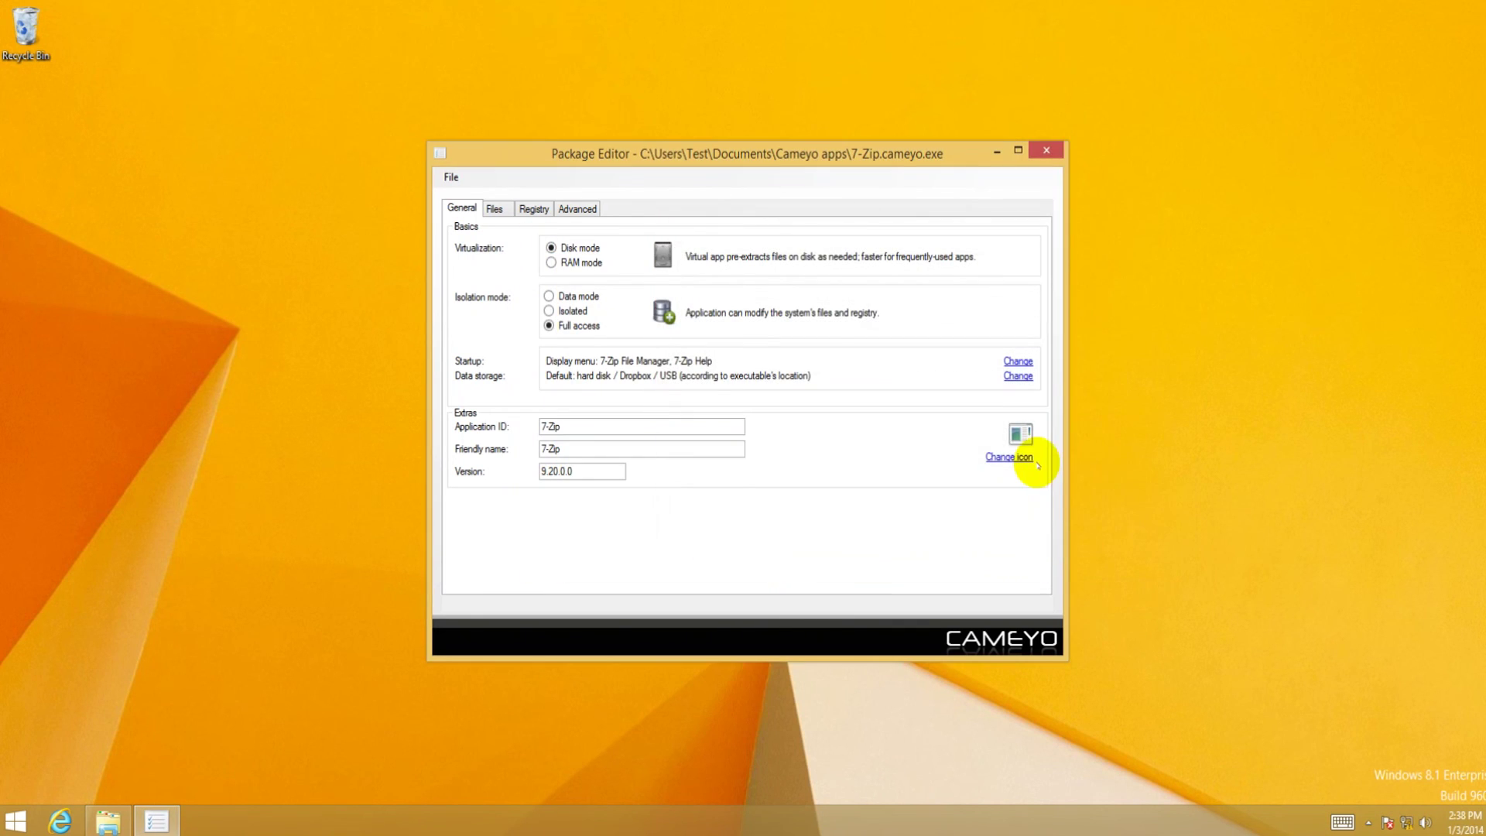
Step: View Advanced settings, close the package editor via the save prompt, and restore the apps folder
left_click(569, 209)
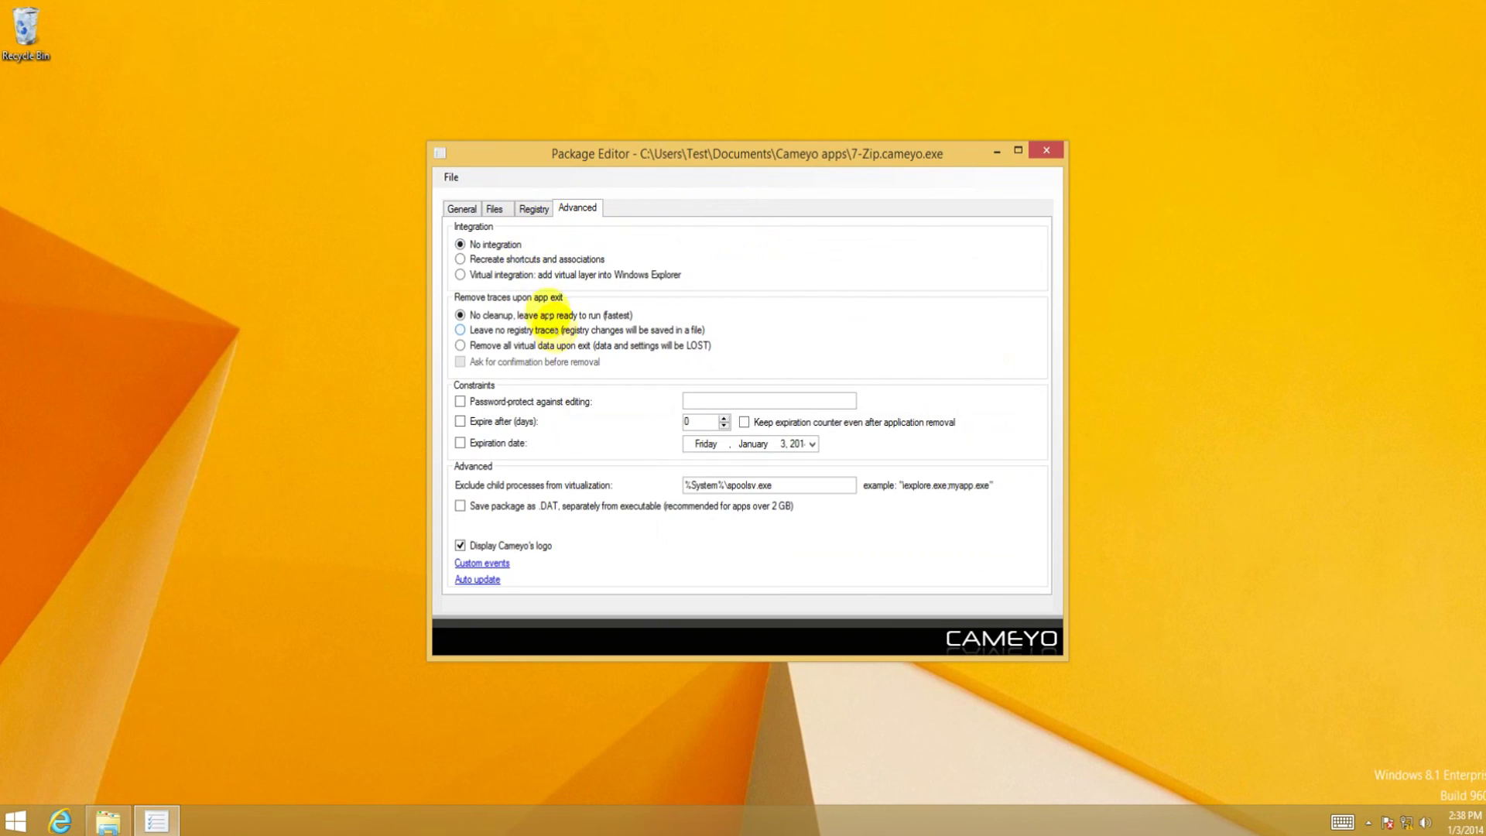
left_click(1046, 150)
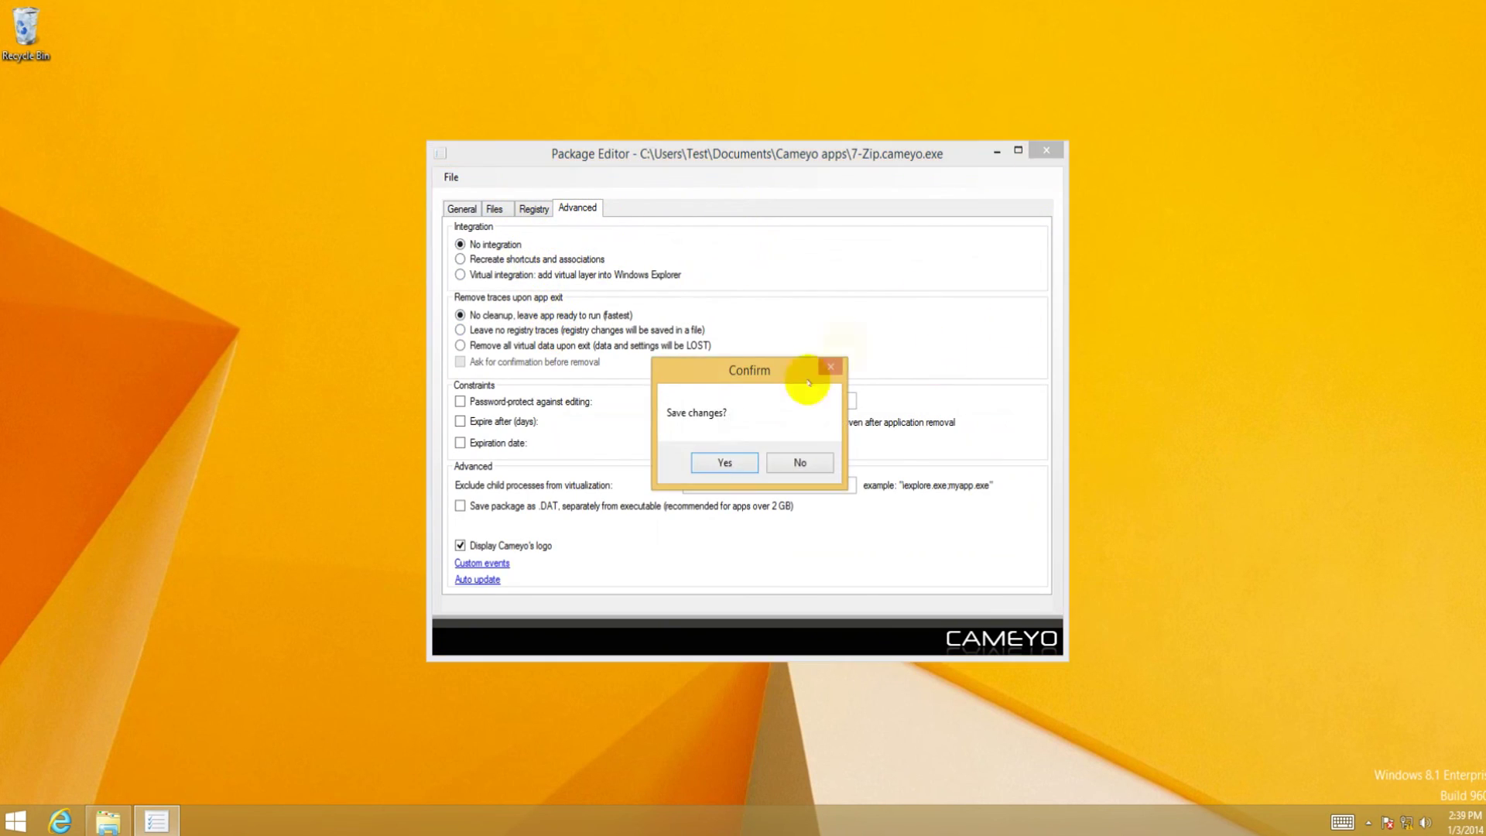
left_click(798, 463)
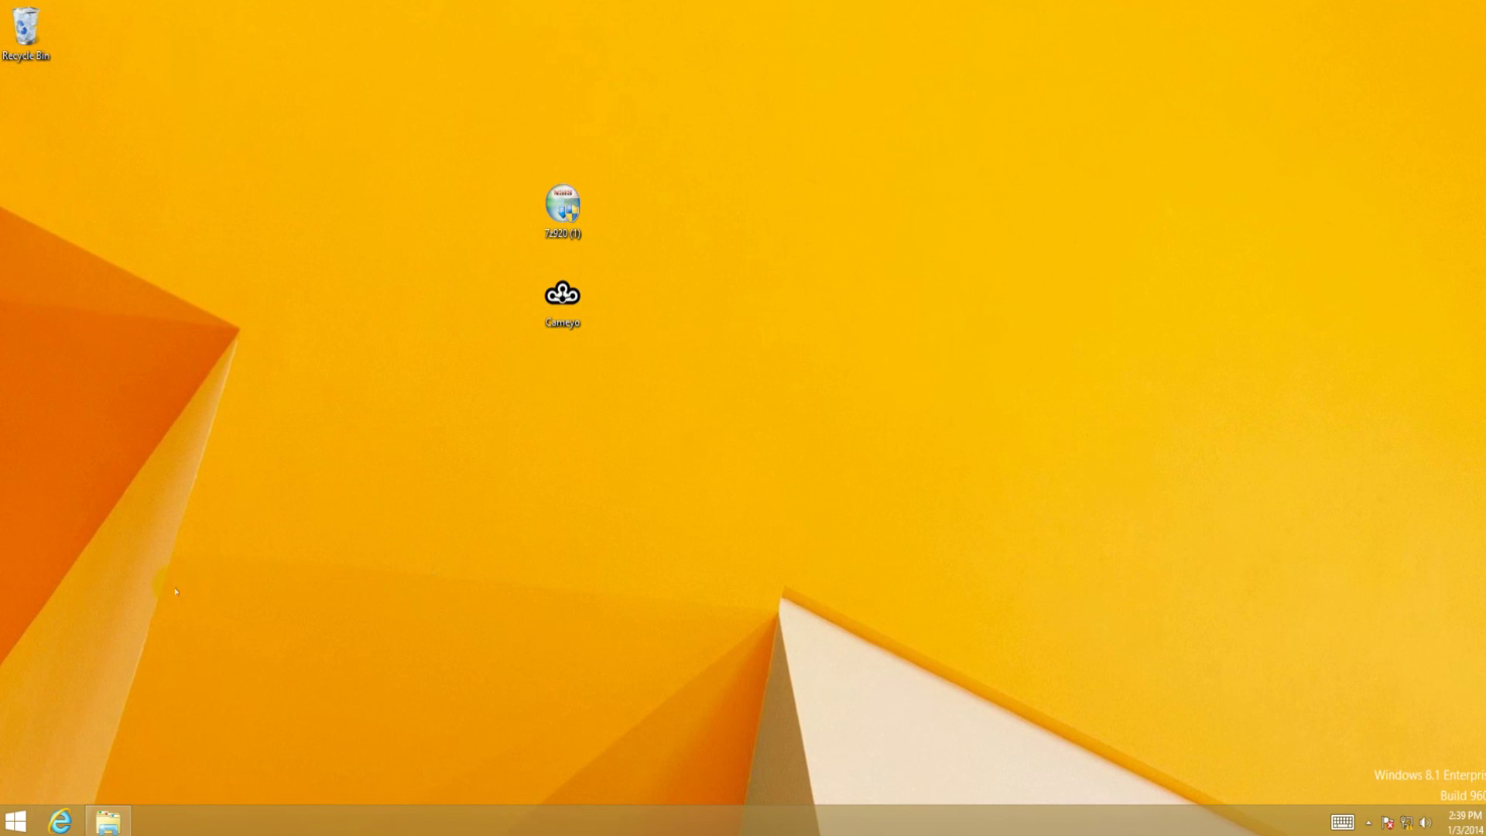
left_click(108, 819)
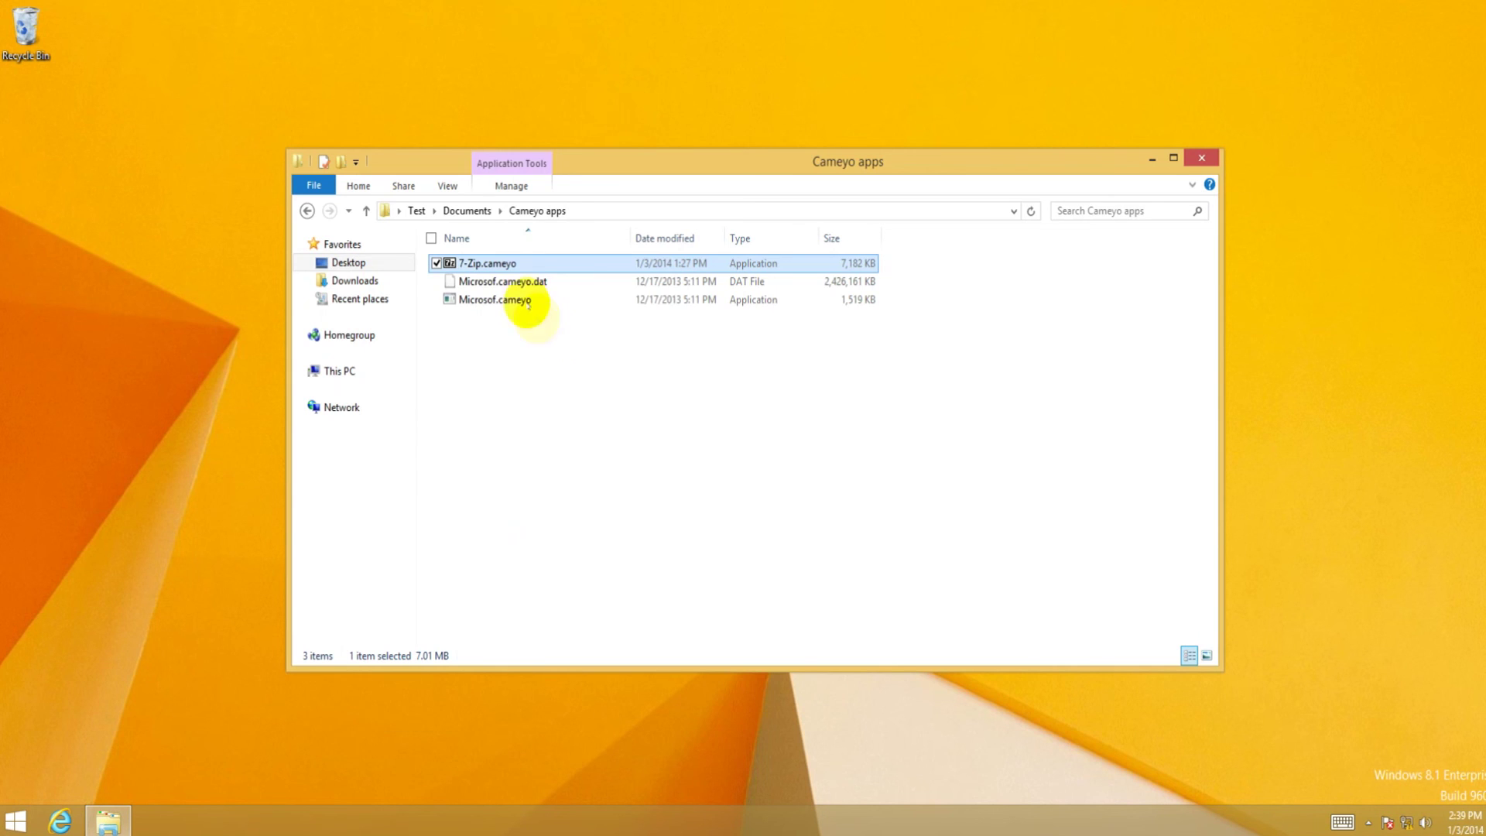
Step: Place 7-Zip.cameyo on the desktop, then uninstall 7-Zip 9.20 through Programs and Features
left_click_drag(501, 268, 1051, 132)
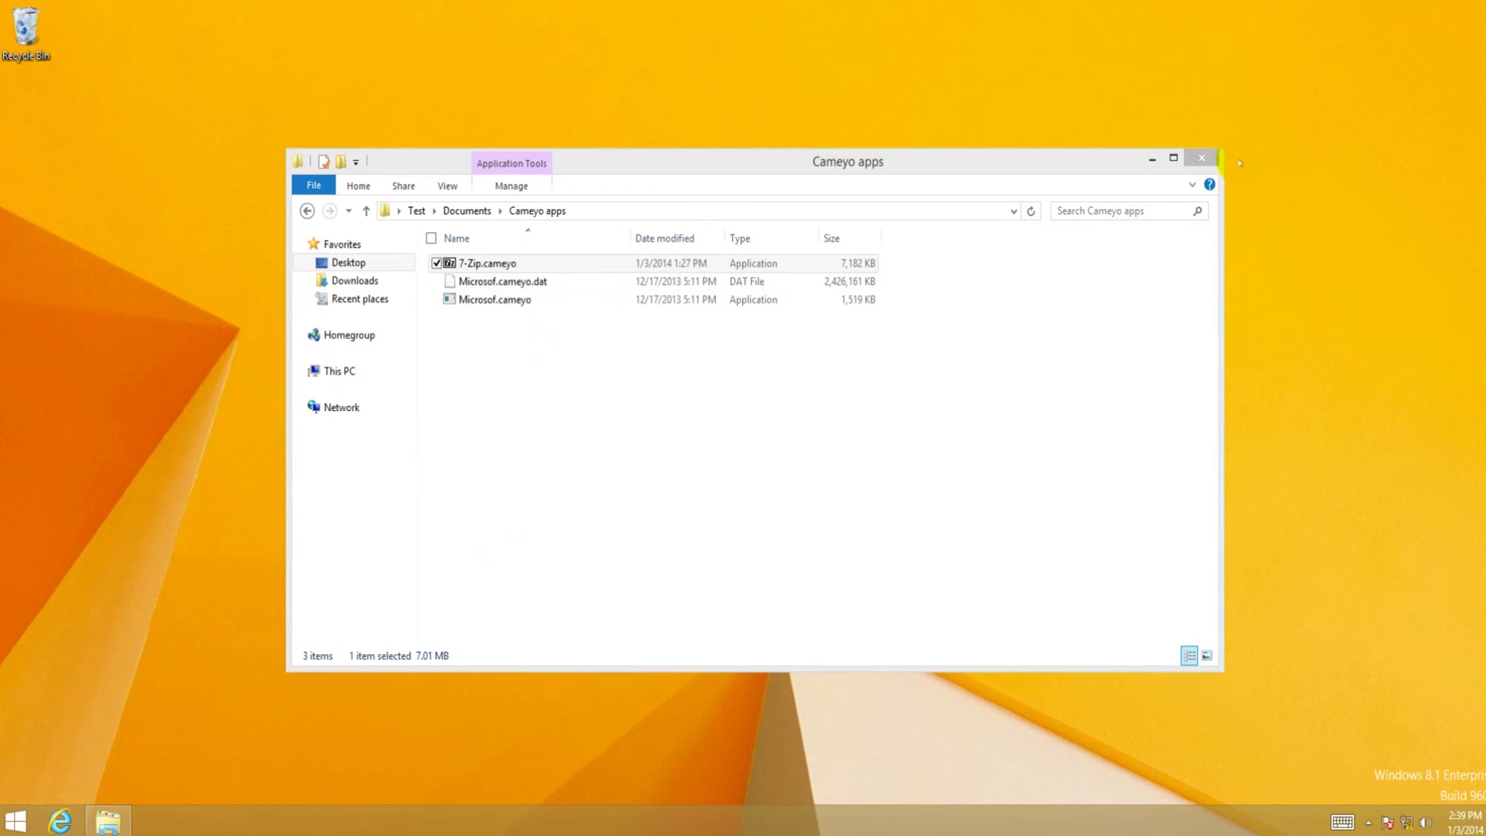
left_click_drag(1239, 163, 794, 412)
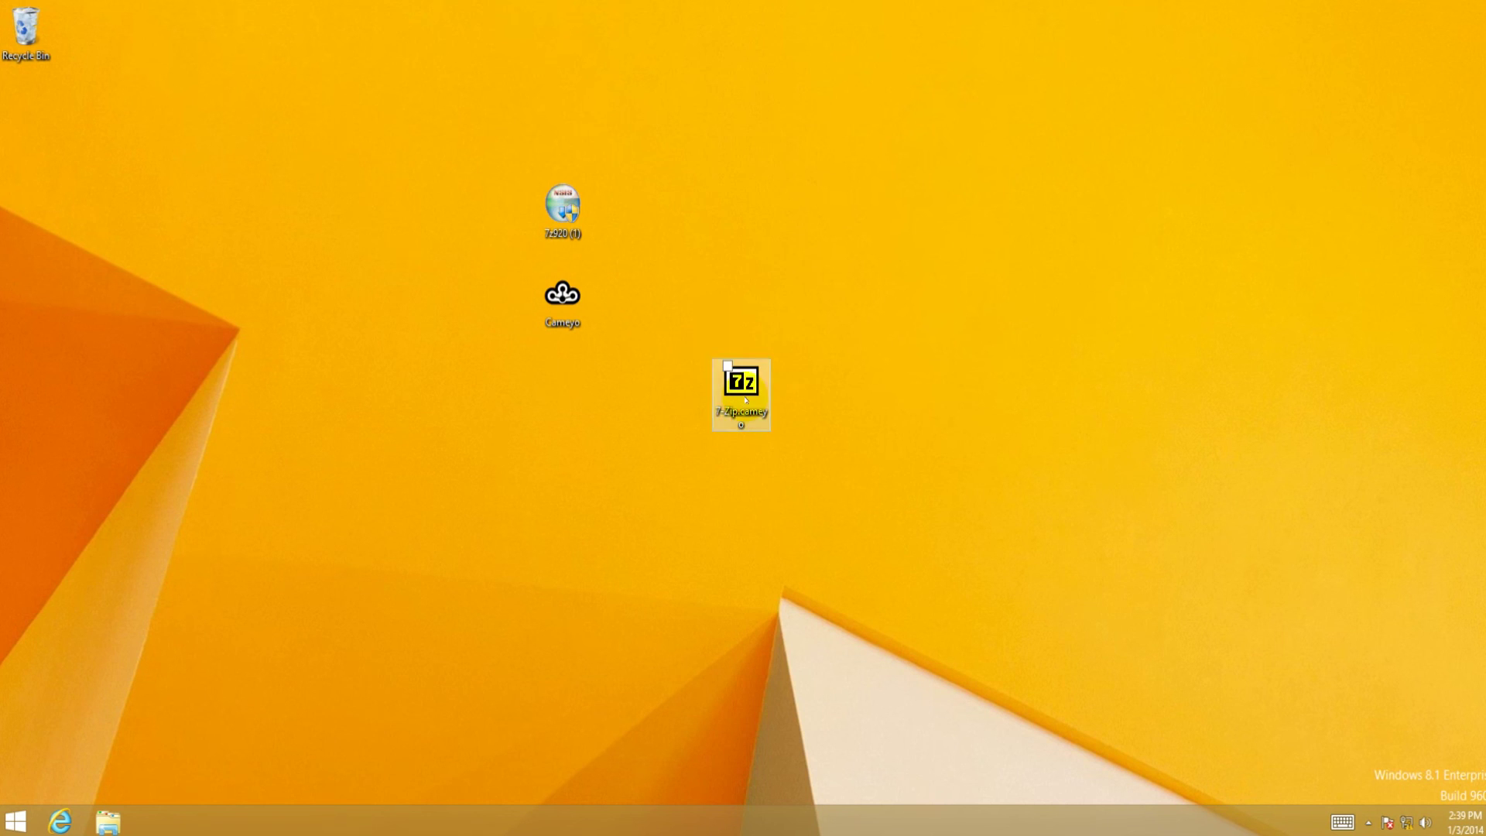
left_click(17, 819)
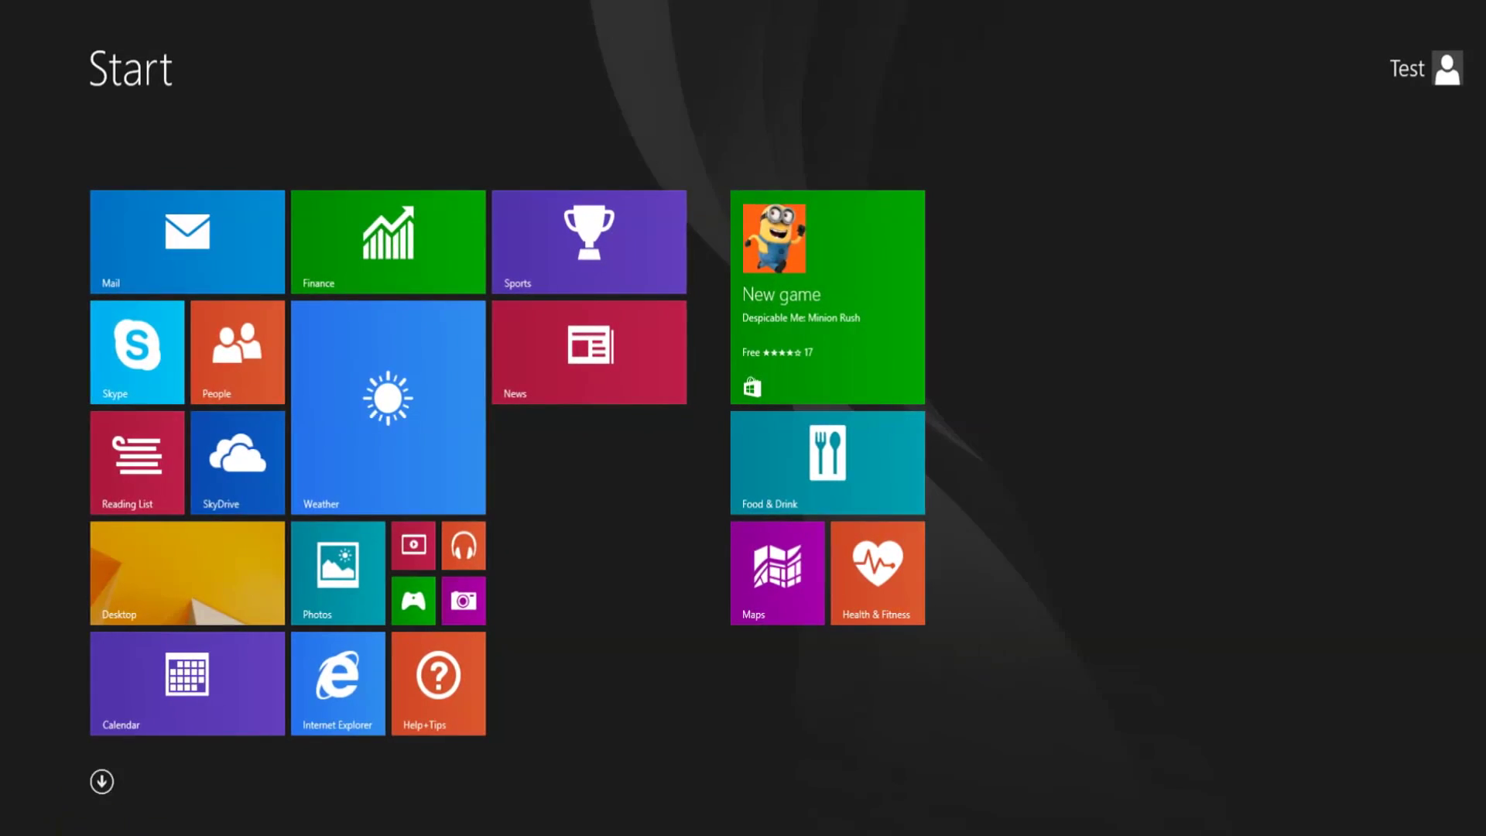
left_click(99, 788)
right_click(650, 185)
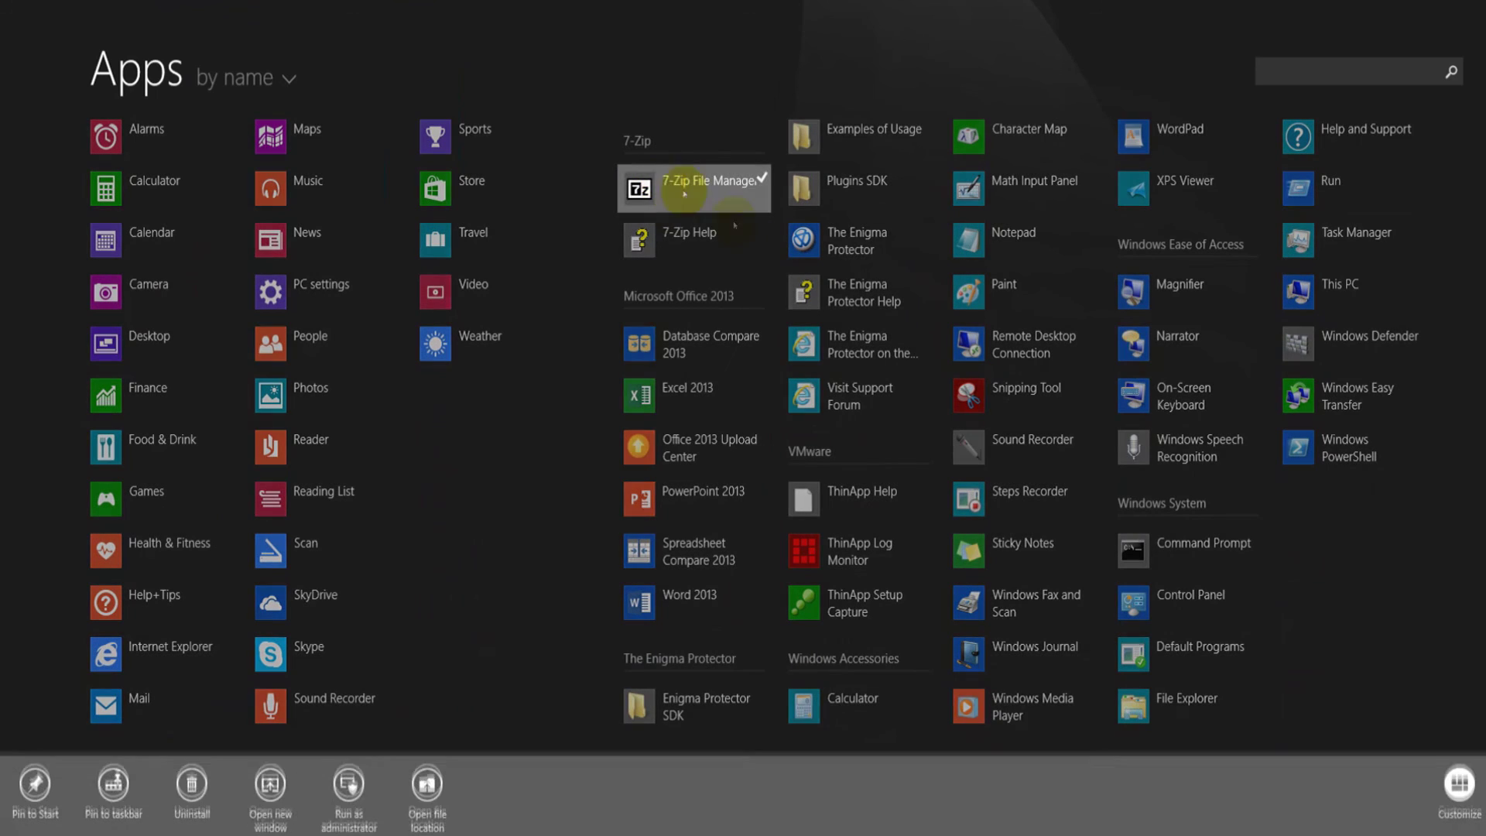
left_click(192, 779)
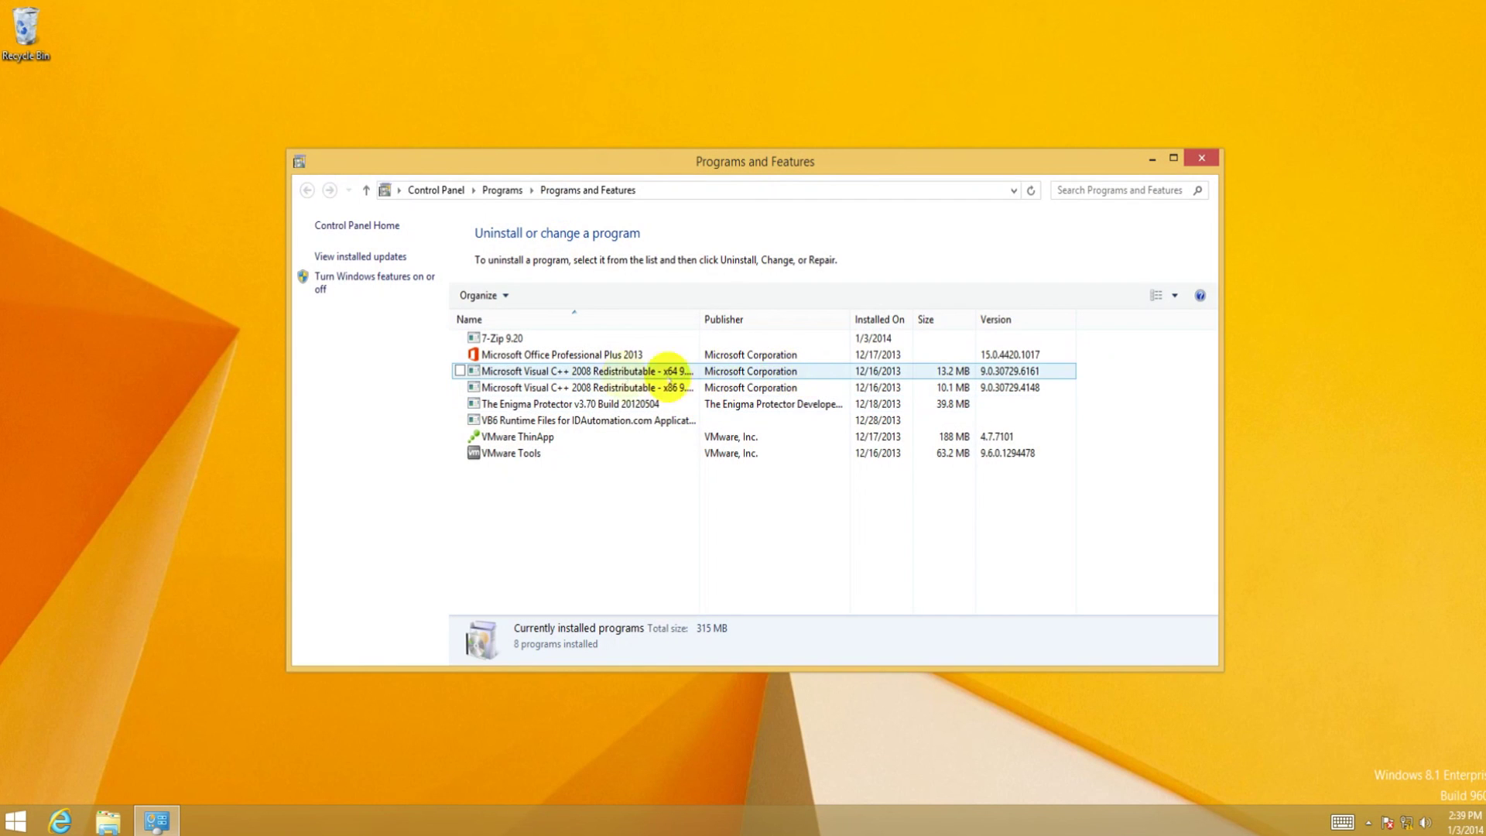
left_click(491, 339)
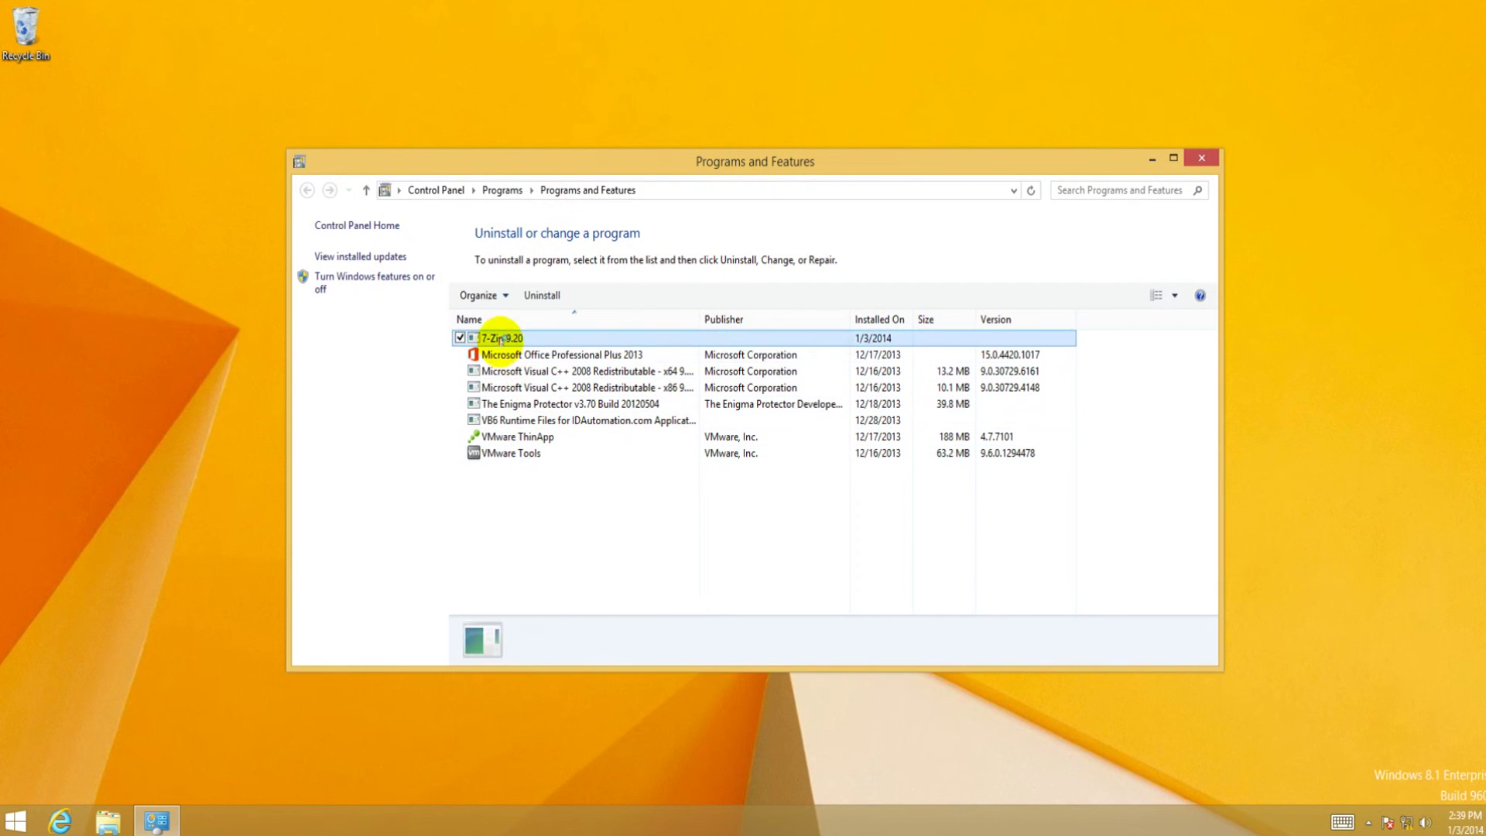
left_click(827, 547)
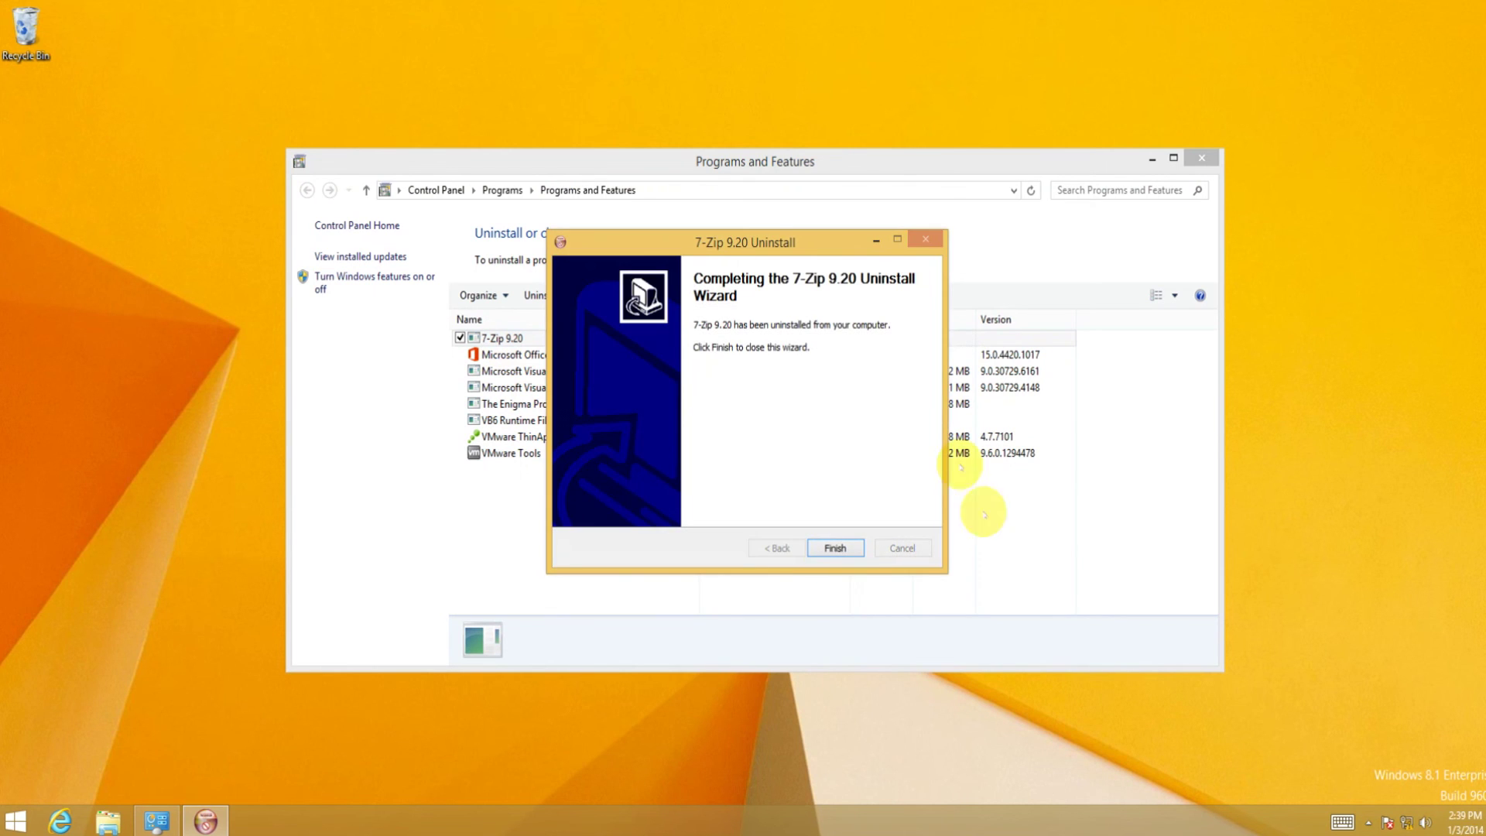
left_click(835, 548)
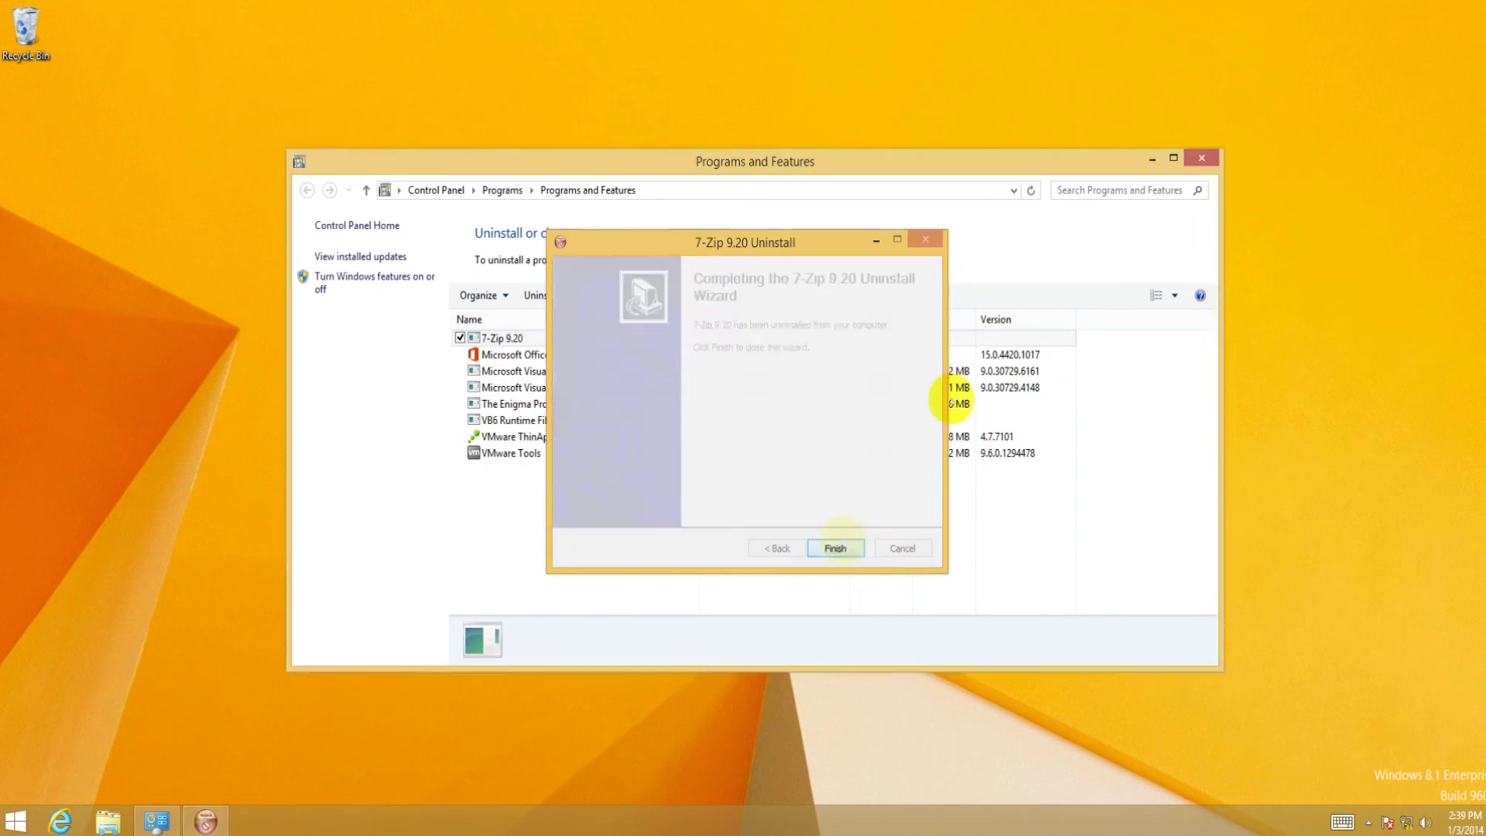
left_click(1199, 157)
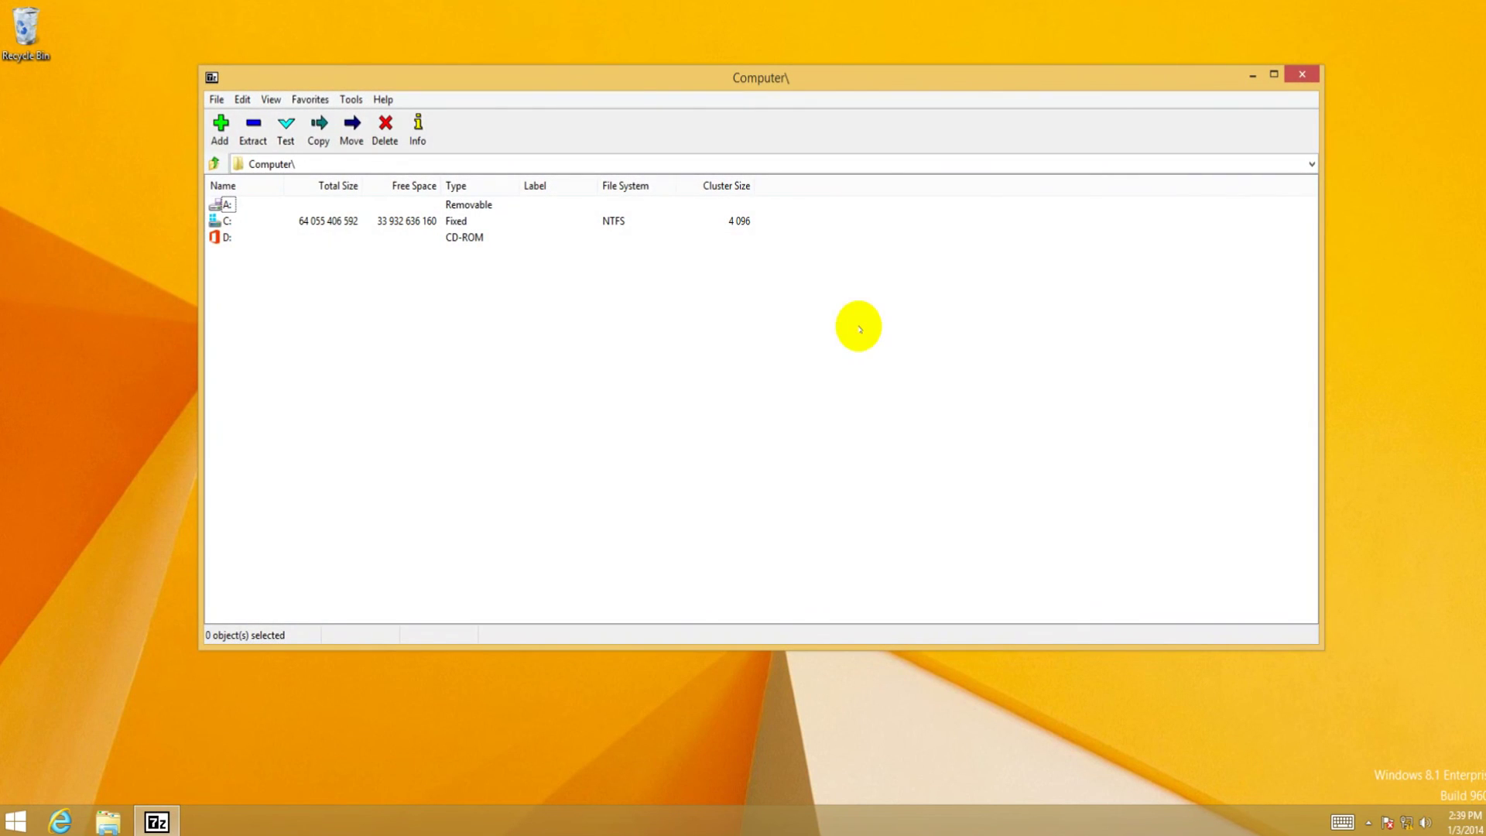
Step: Browse through C:, Users and Test to the Desktop folder and select 7z920 (1).exe
double_click(222, 223)
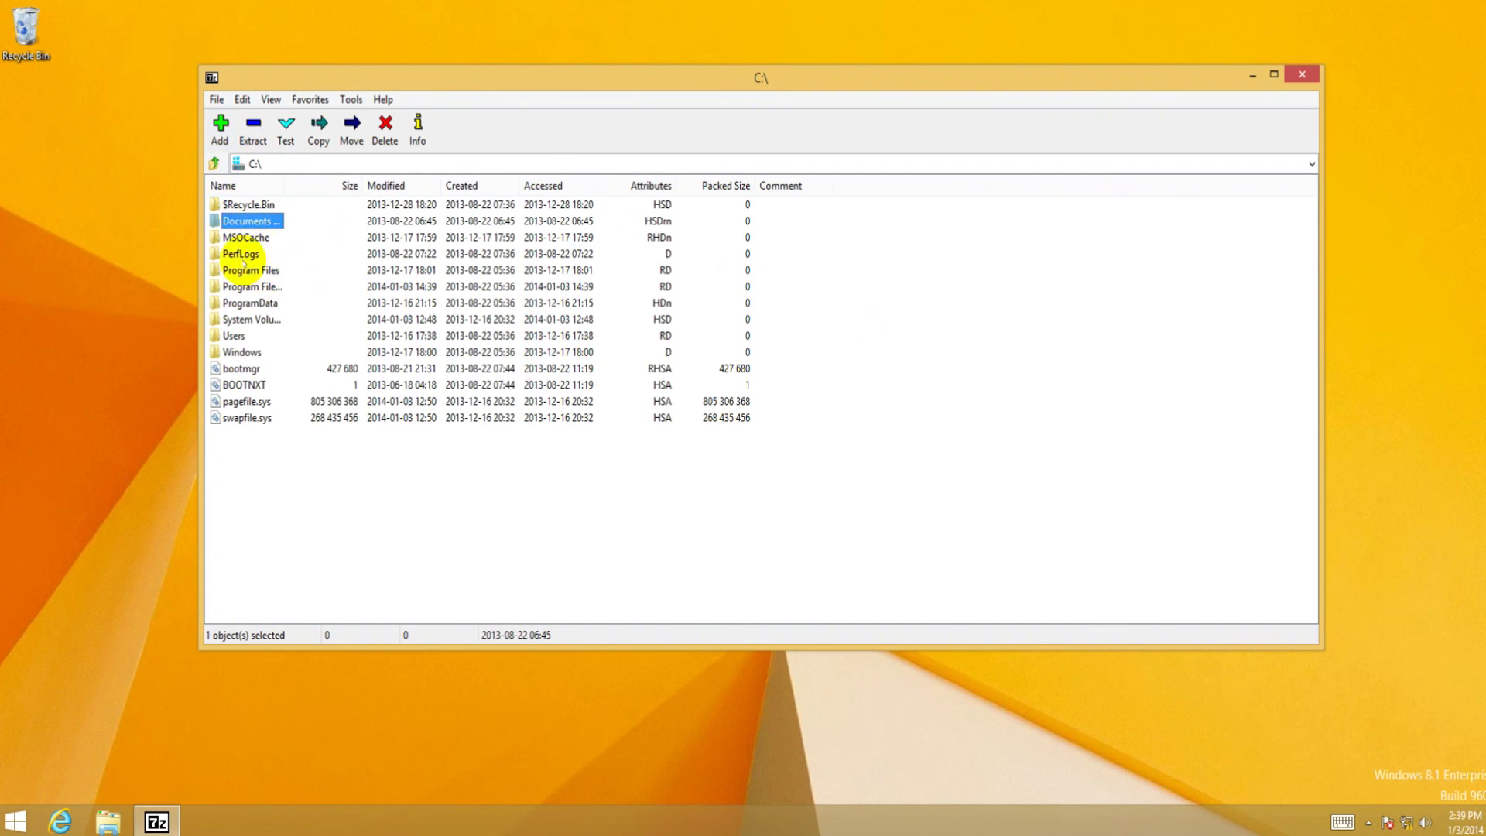
left_click(236, 254)
double_click(234, 336)
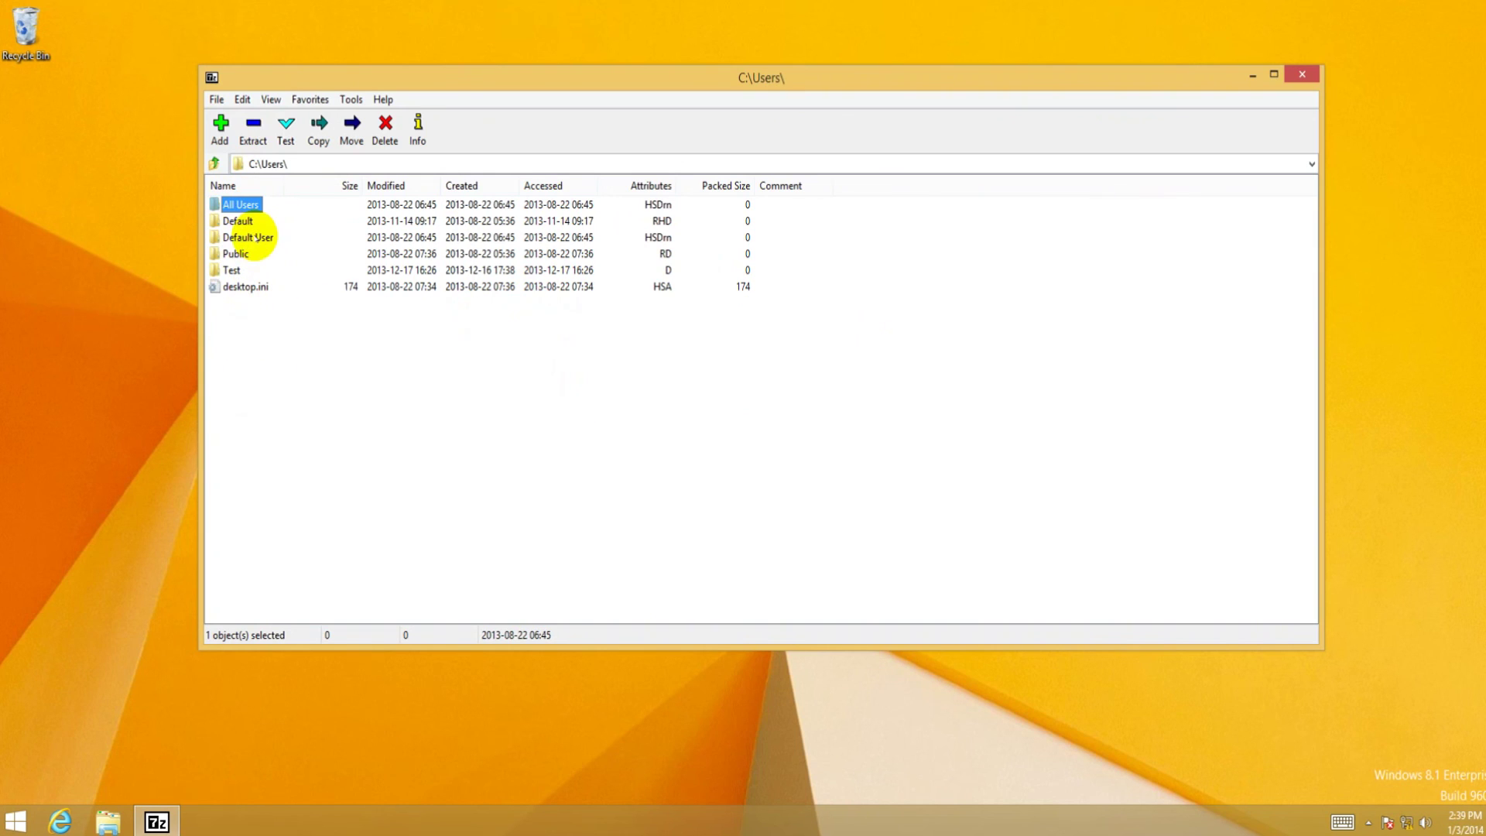
double_click(235, 253)
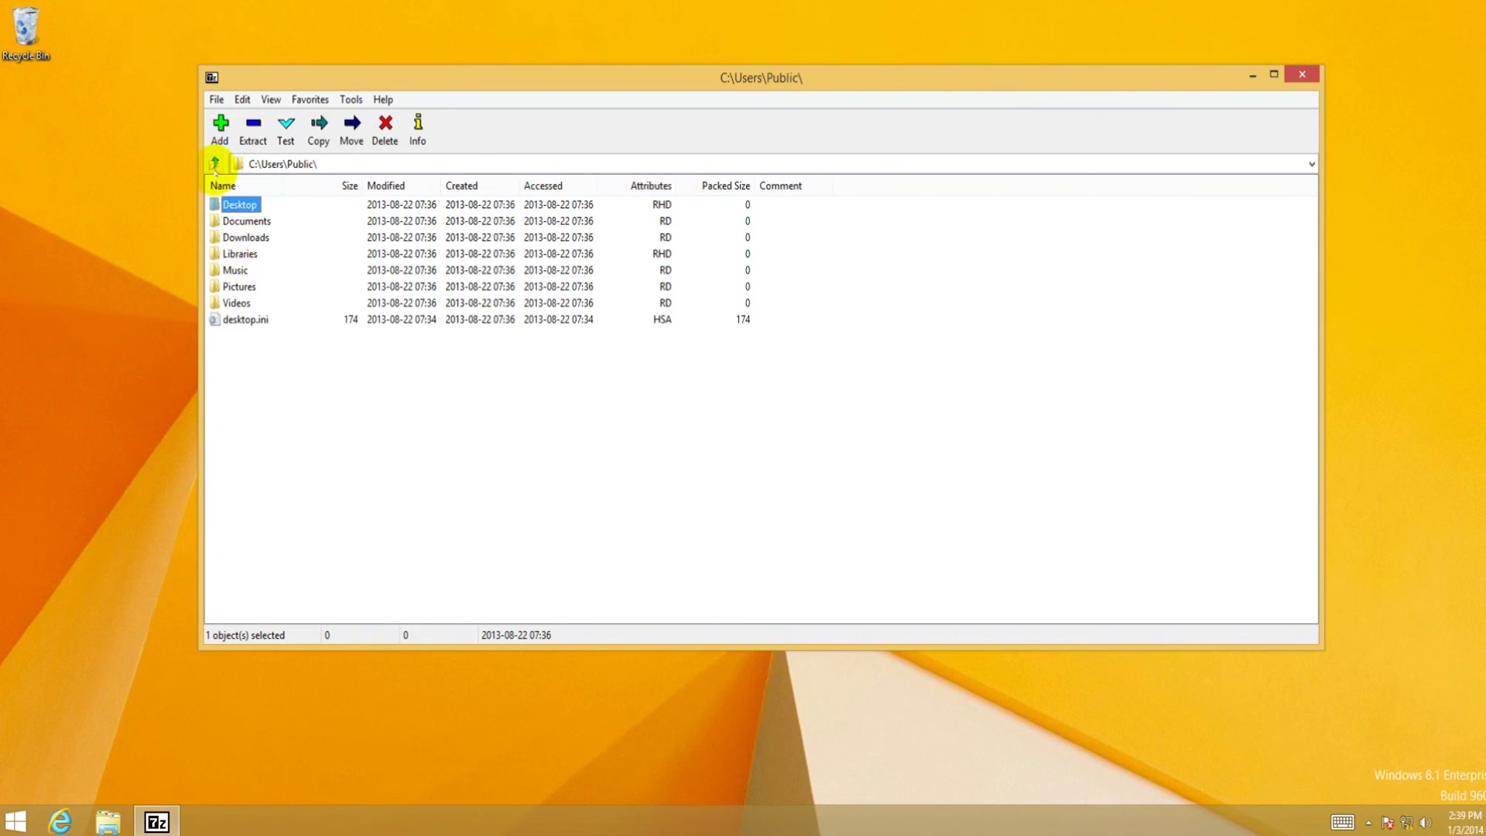
left_click(214, 164)
double_click(227, 269)
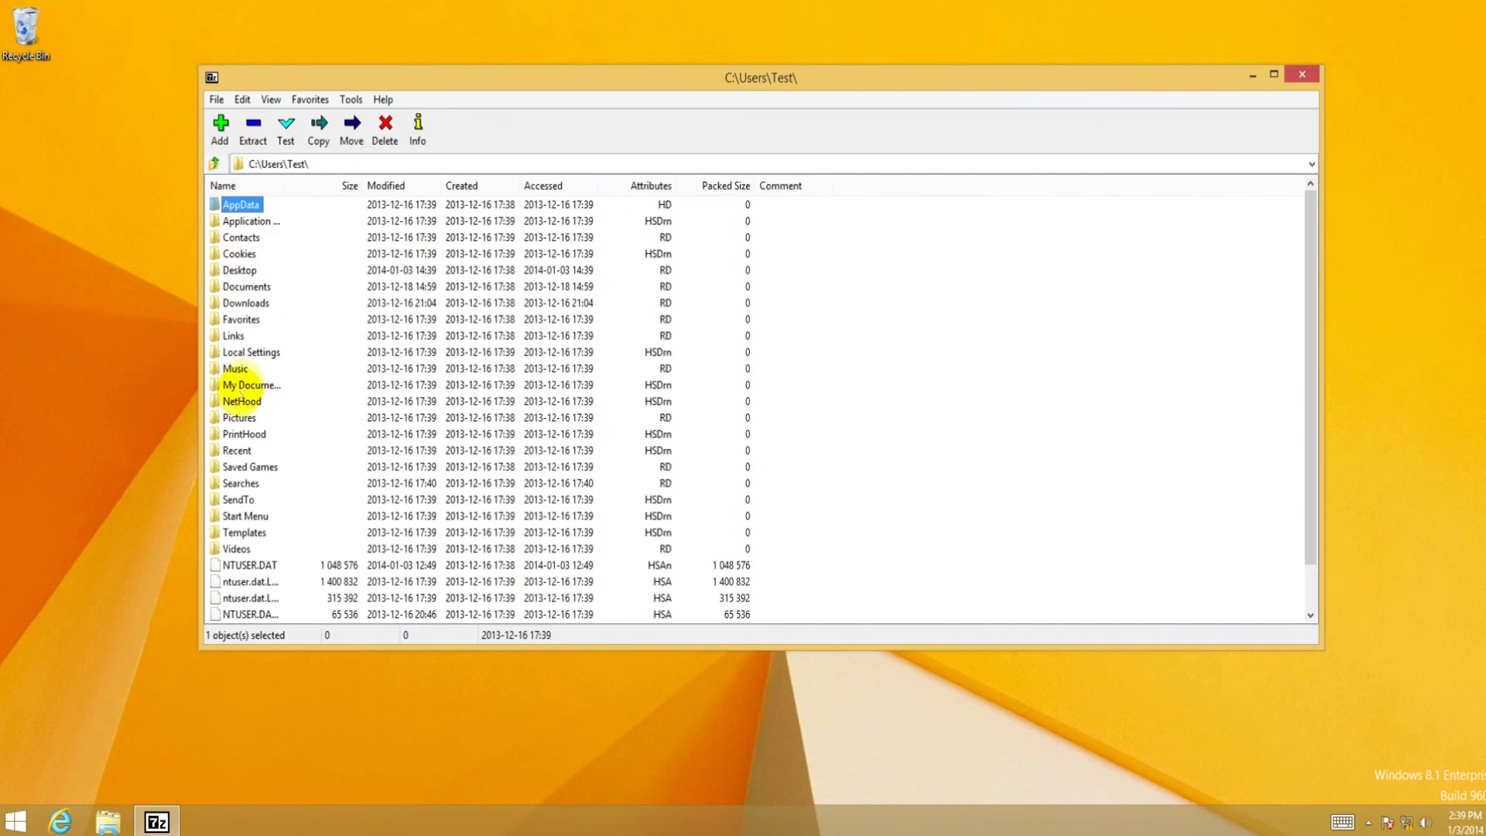
double_click(233, 270)
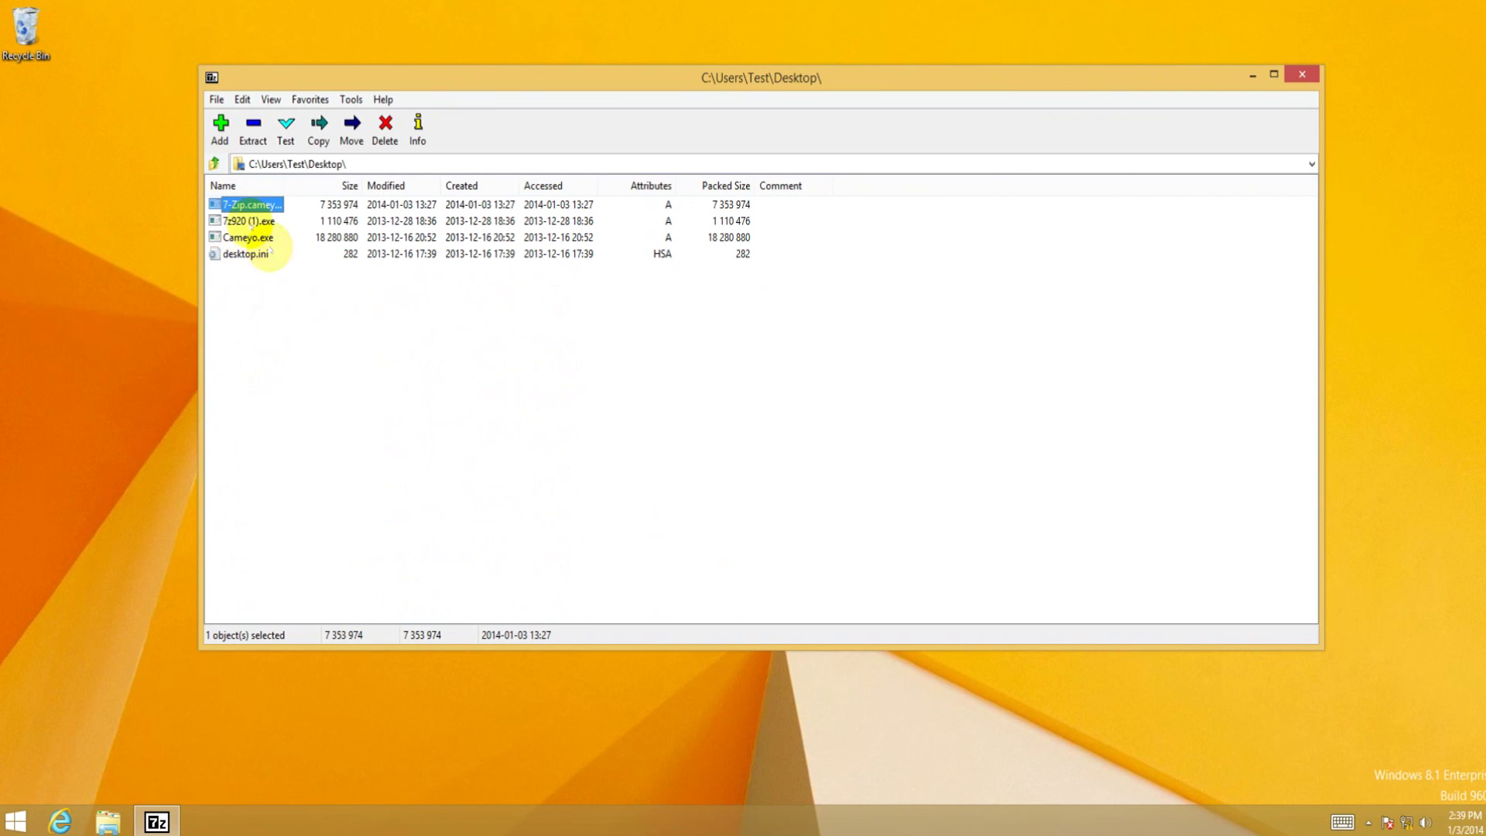
left_click(252, 222)
Step: Add 7z920 (1).exe to a tar archive on the Desktop with Store compression and Add and replace mode
left_click(220, 130)
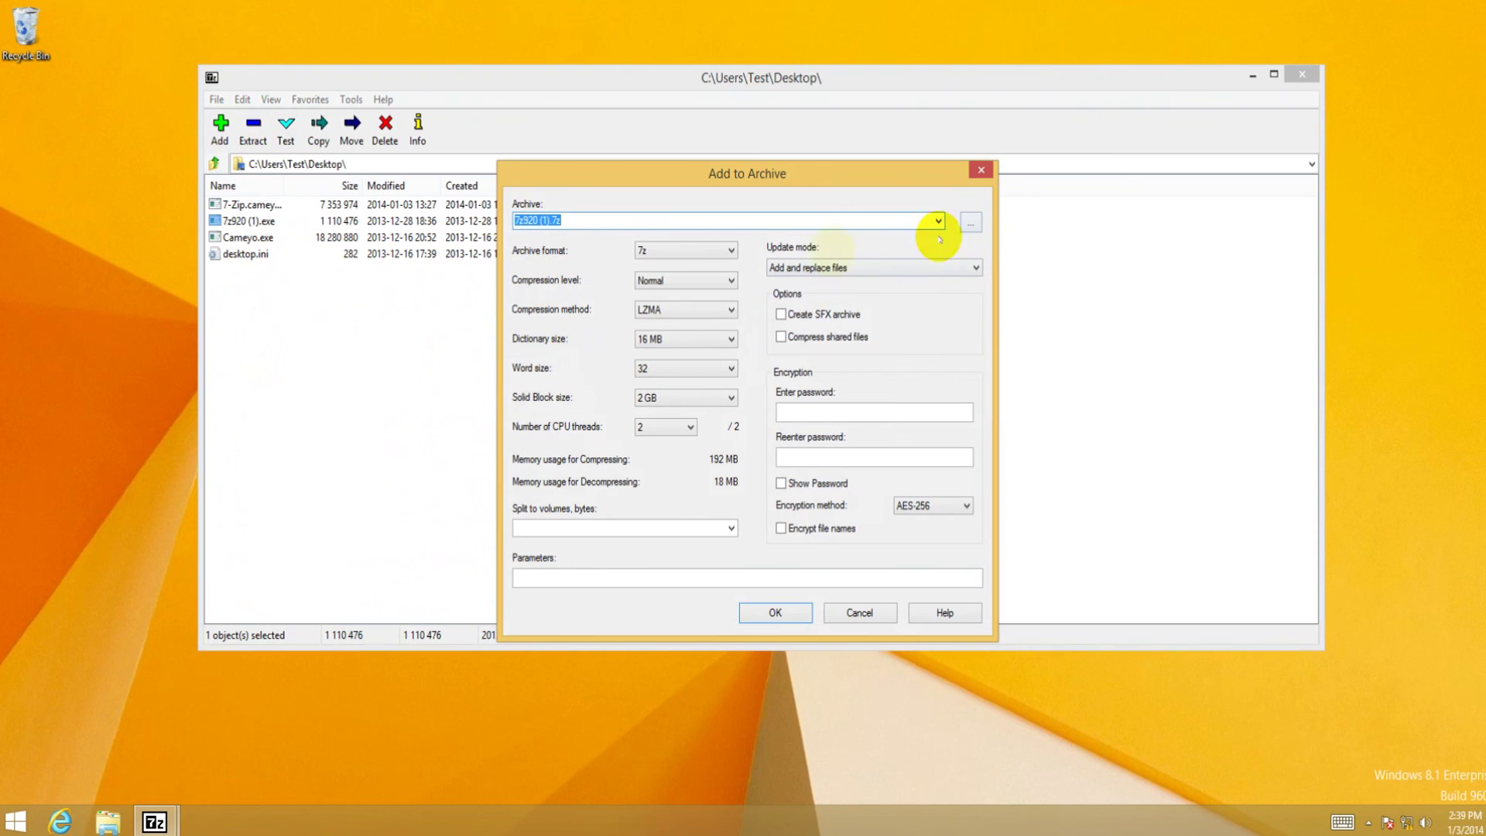
left_click(682, 250)
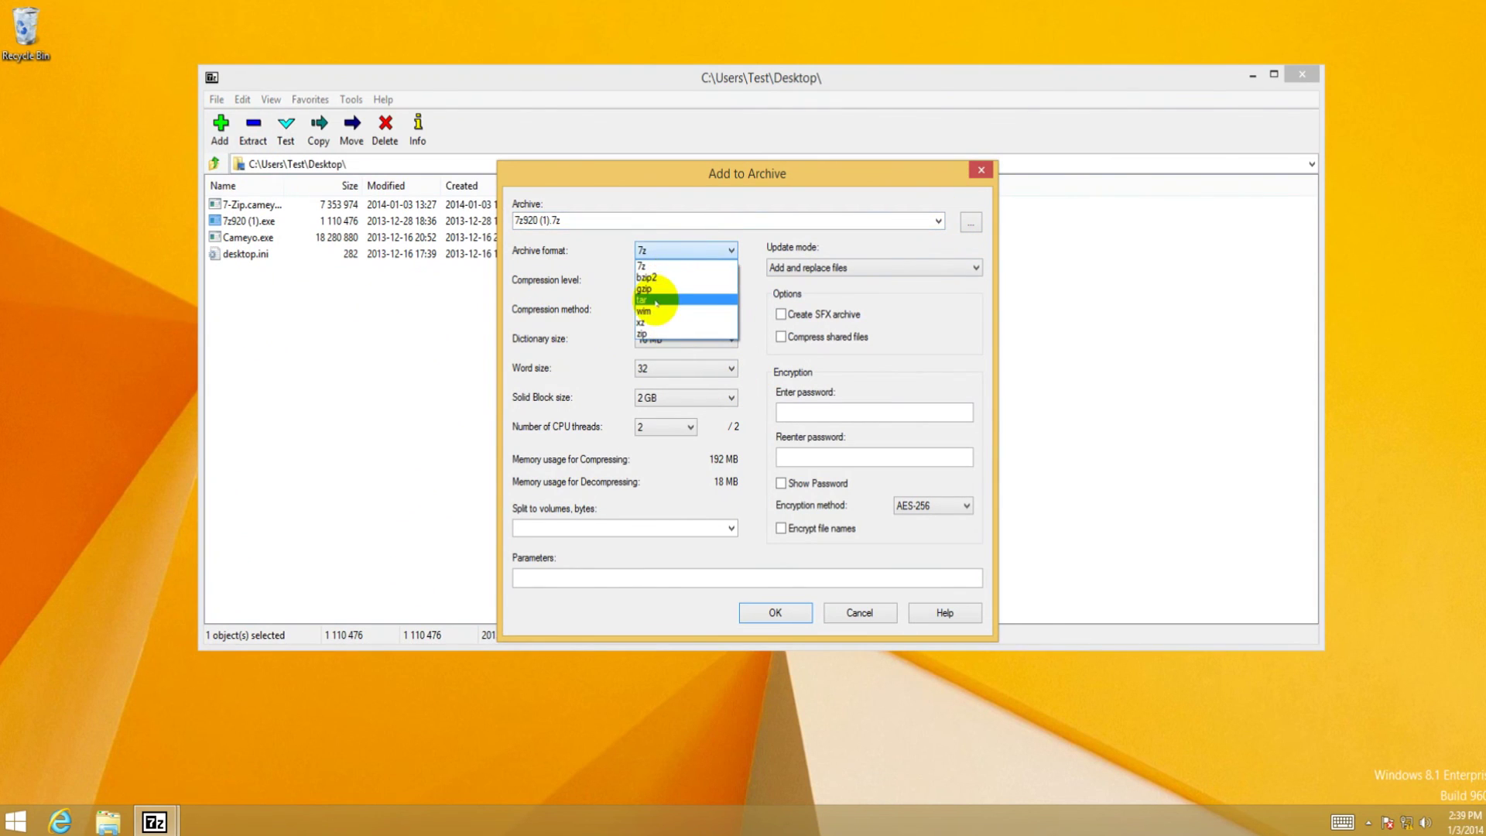
left_click(664, 299)
left_click(971, 222)
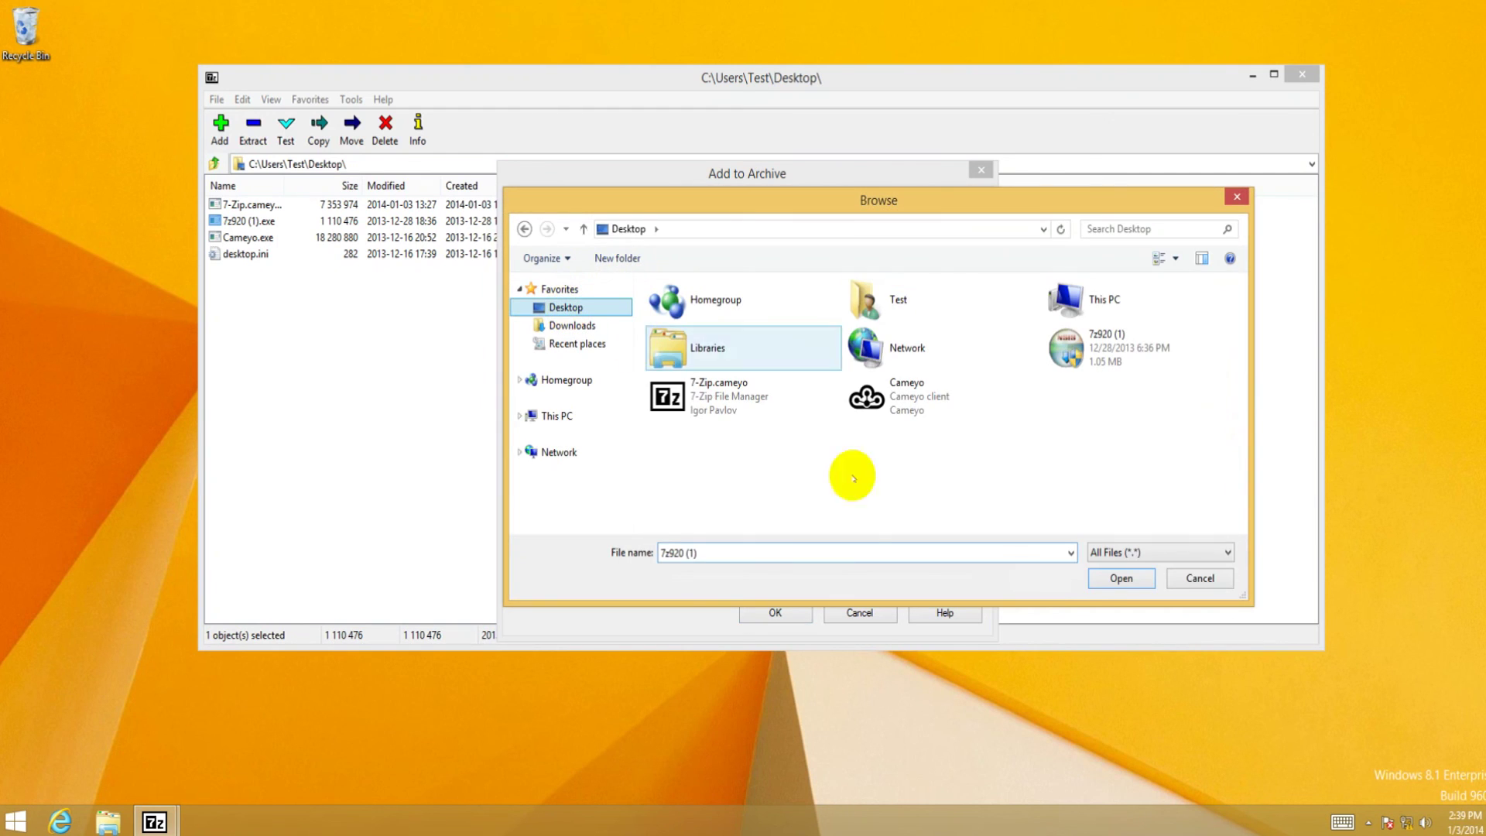
left_click(1107, 575)
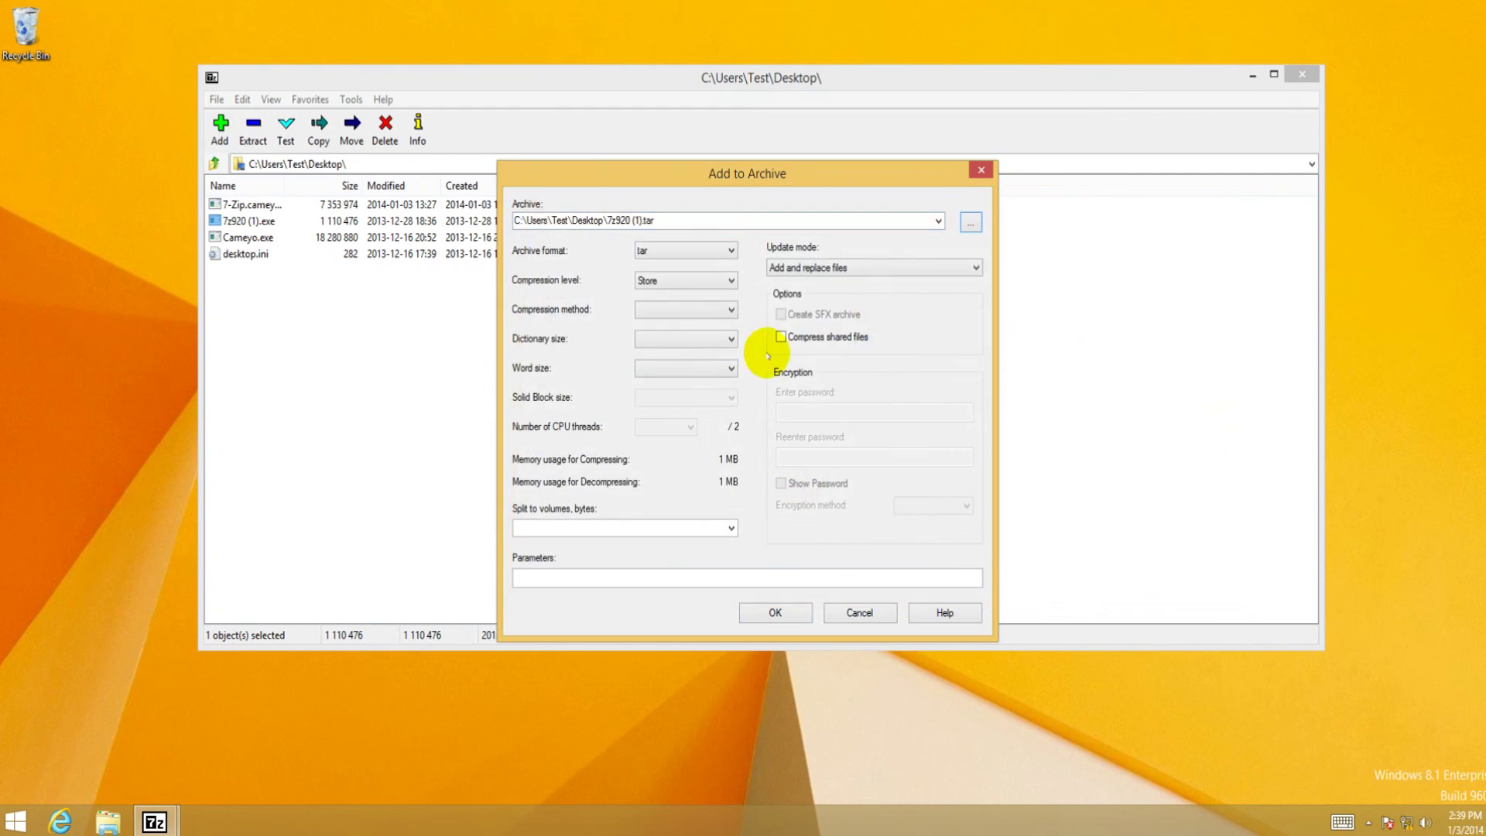
left_click(678, 286)
left_click(680, 293)
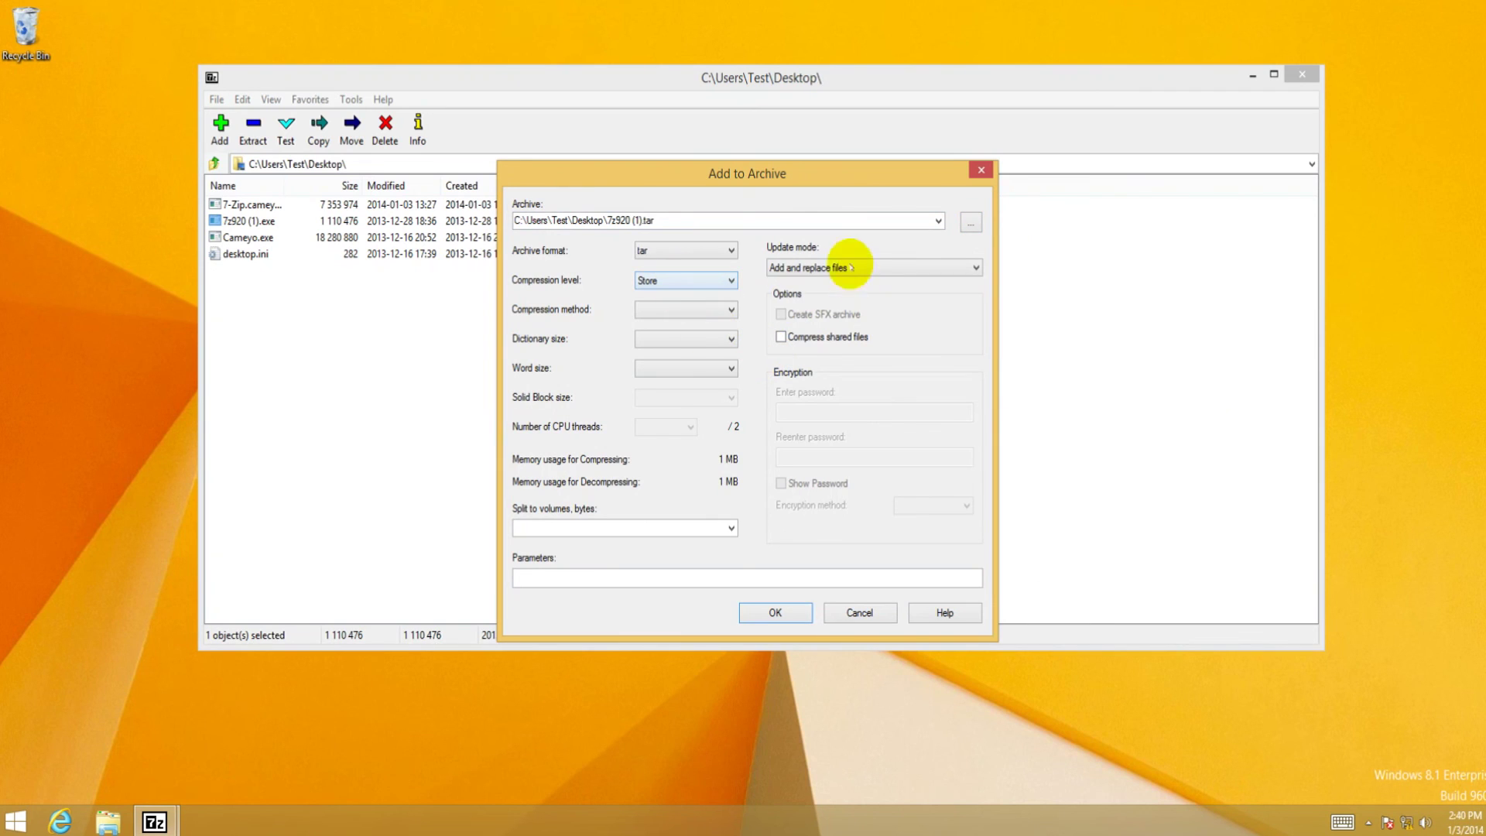
left_click(846, 266)
left_click(851, 279)
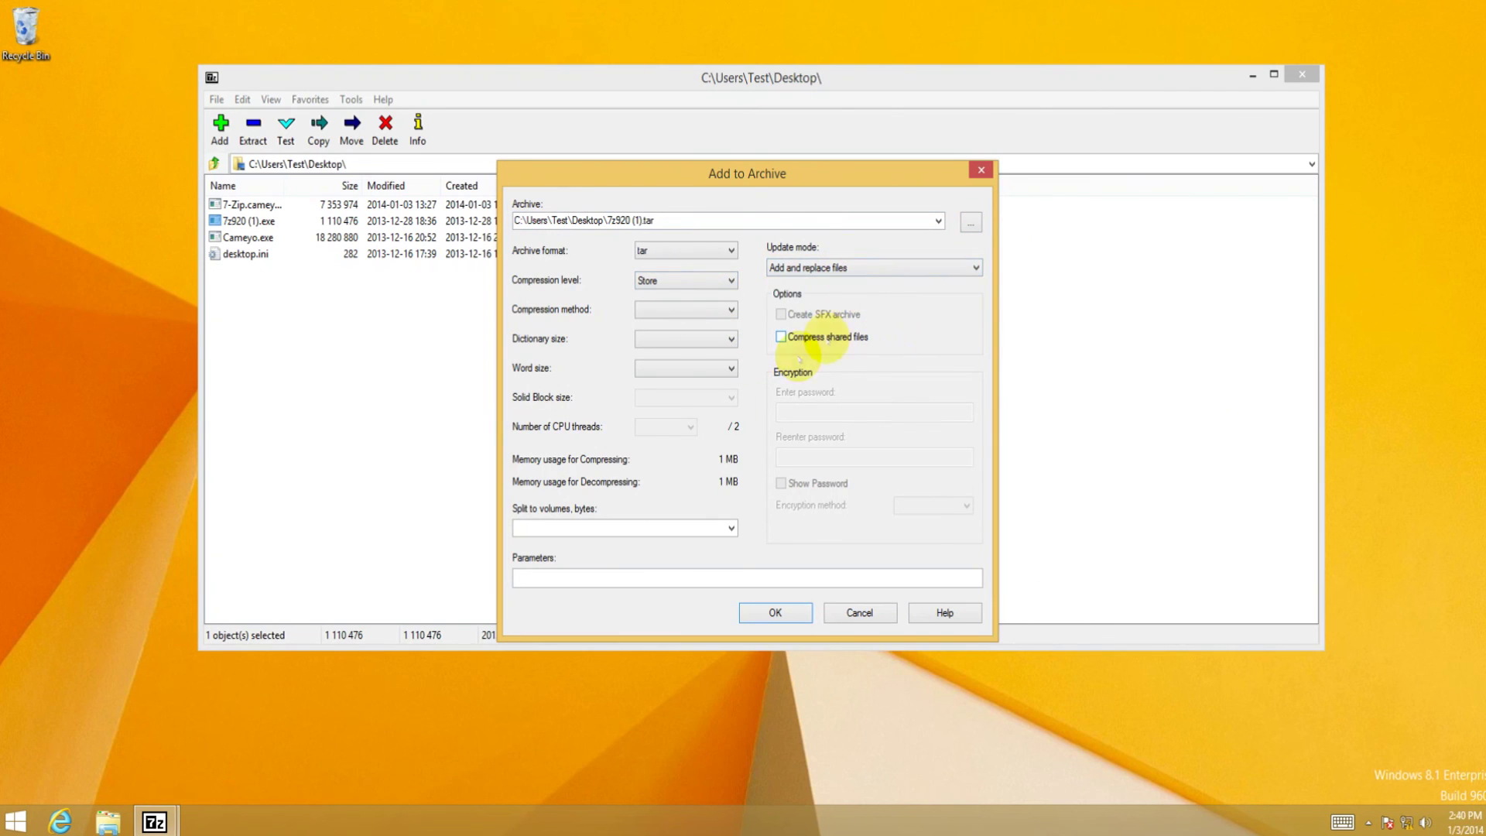
left_click(775, 613)
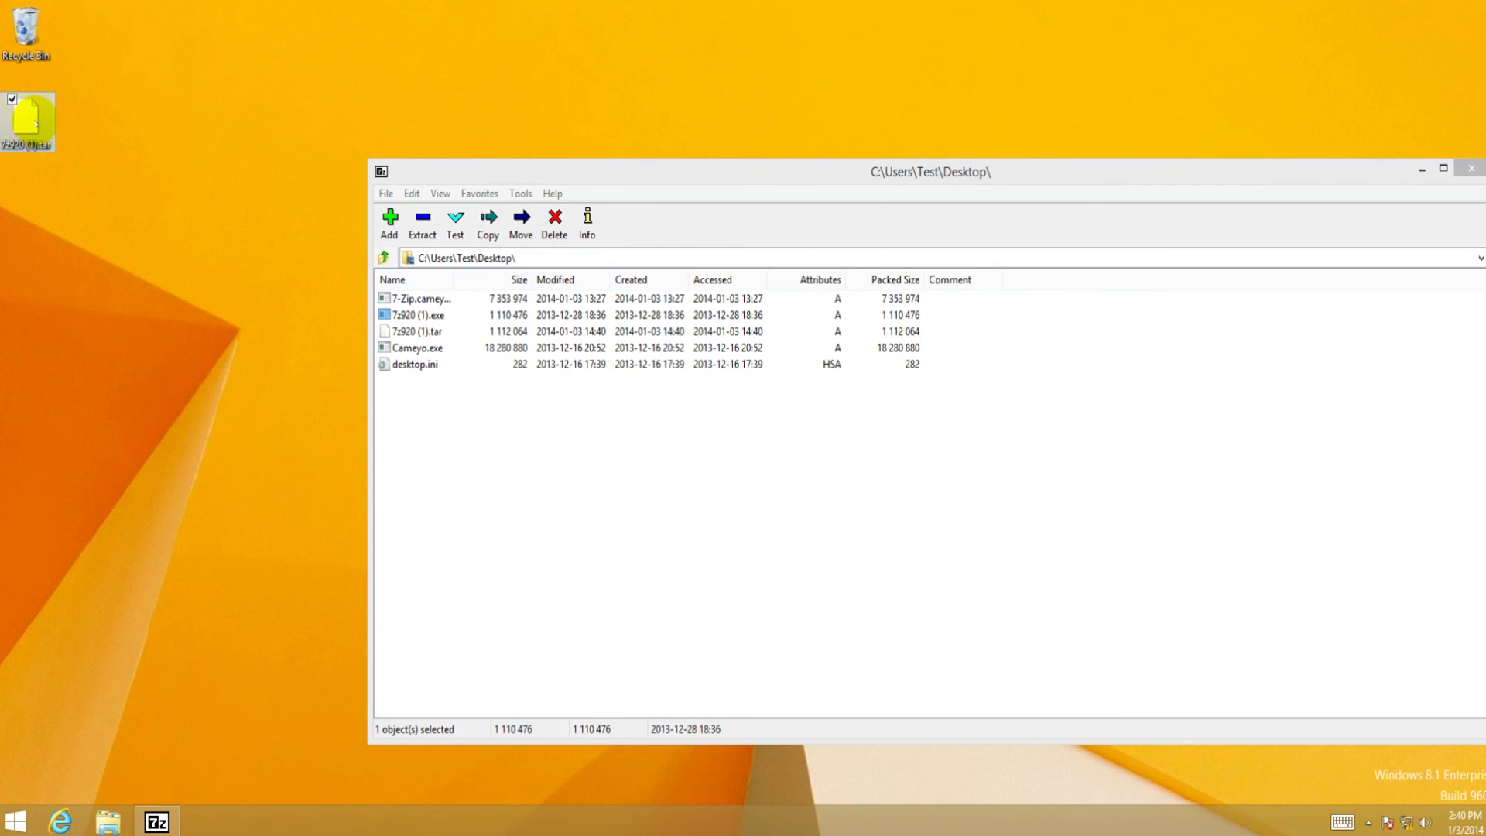
Step: Open 7z920 (1).tar from the desktop, choosing 7-Zip File Manager to handle tar files
double_click(36, 122)
left_click(663, 344)
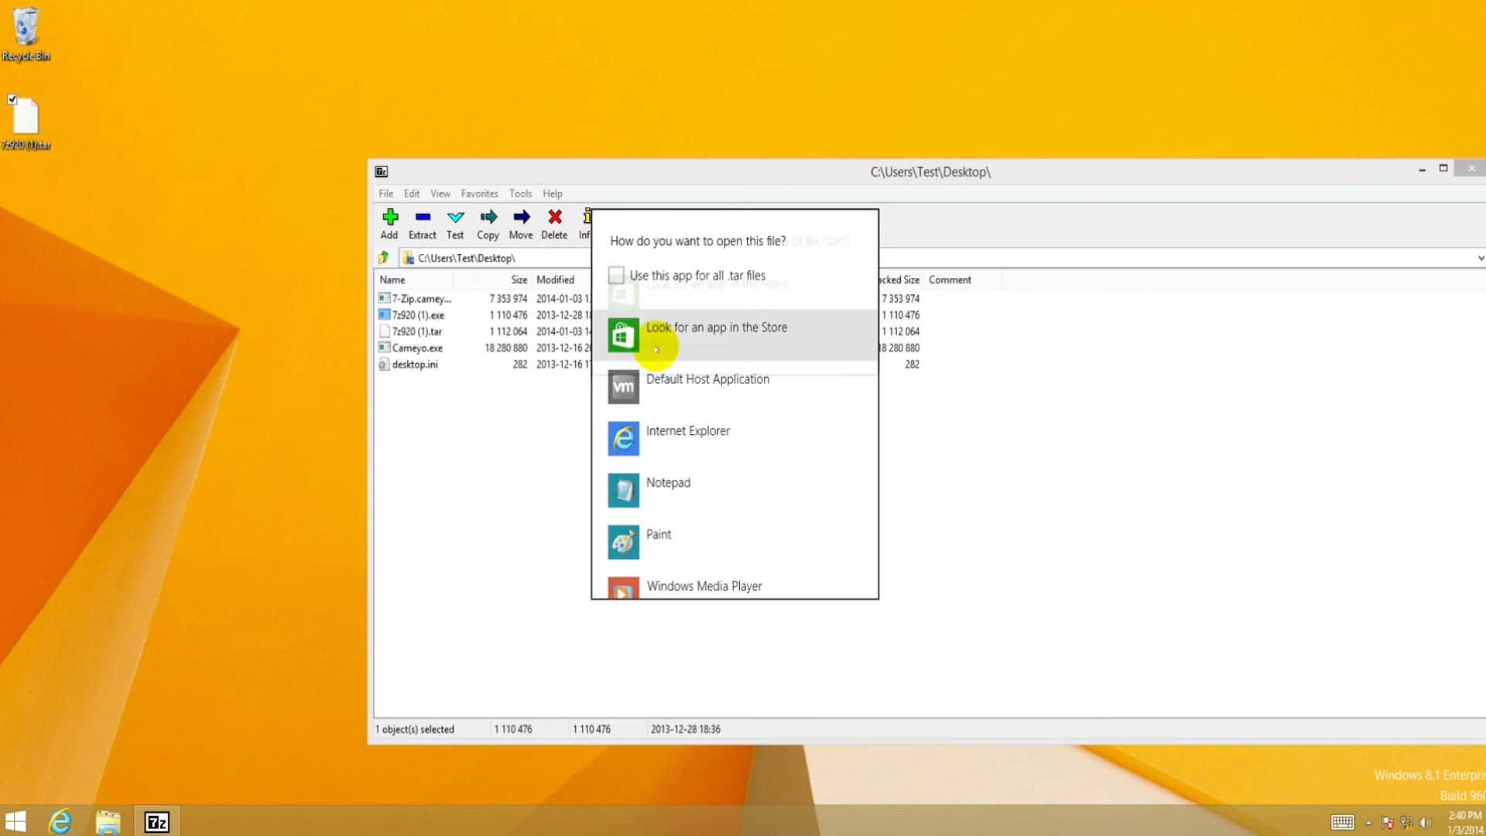
scroll(656, 345, "down", 3)
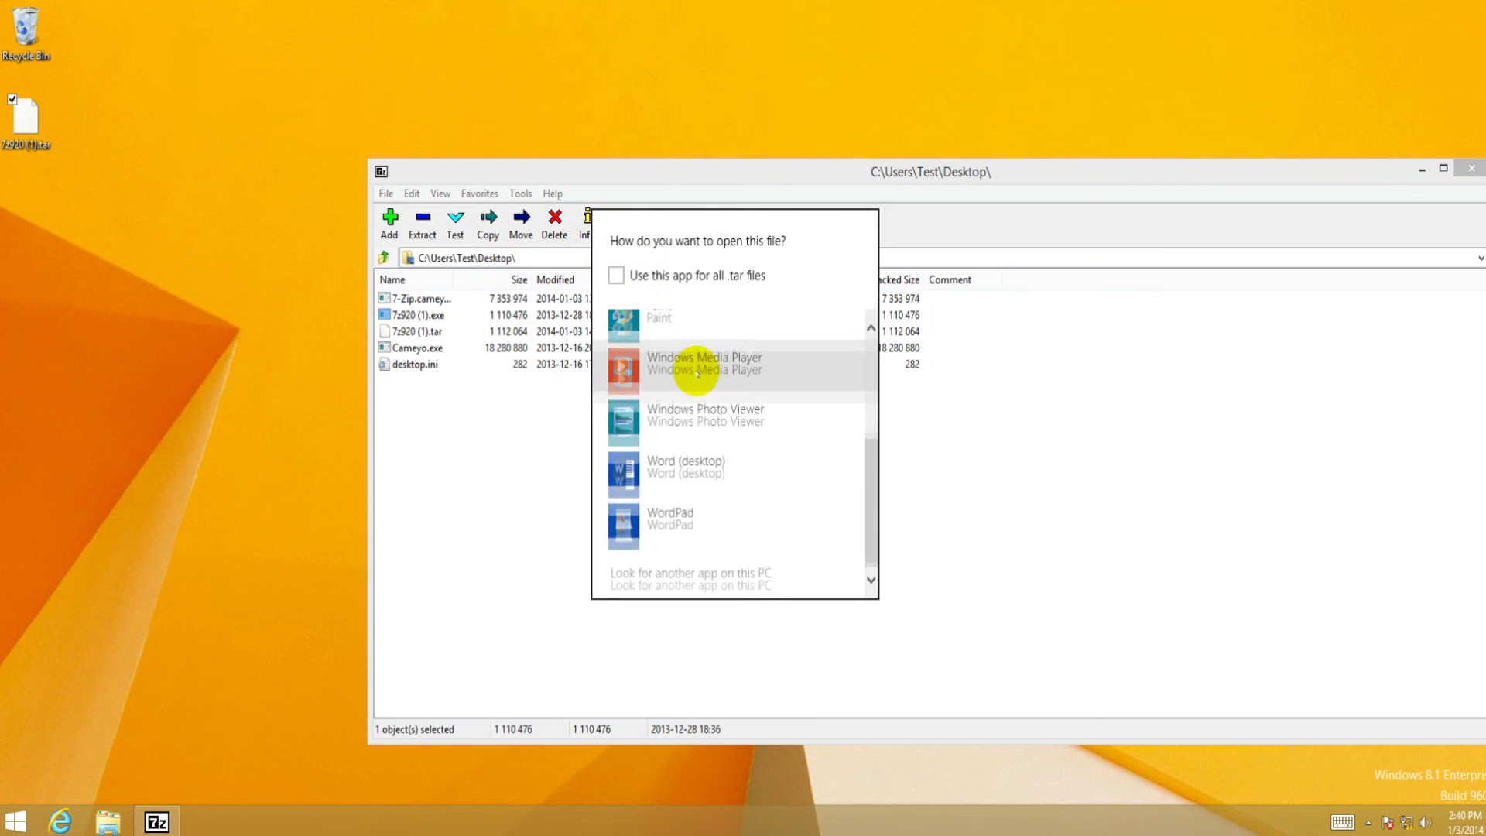
left_click(706, 564)
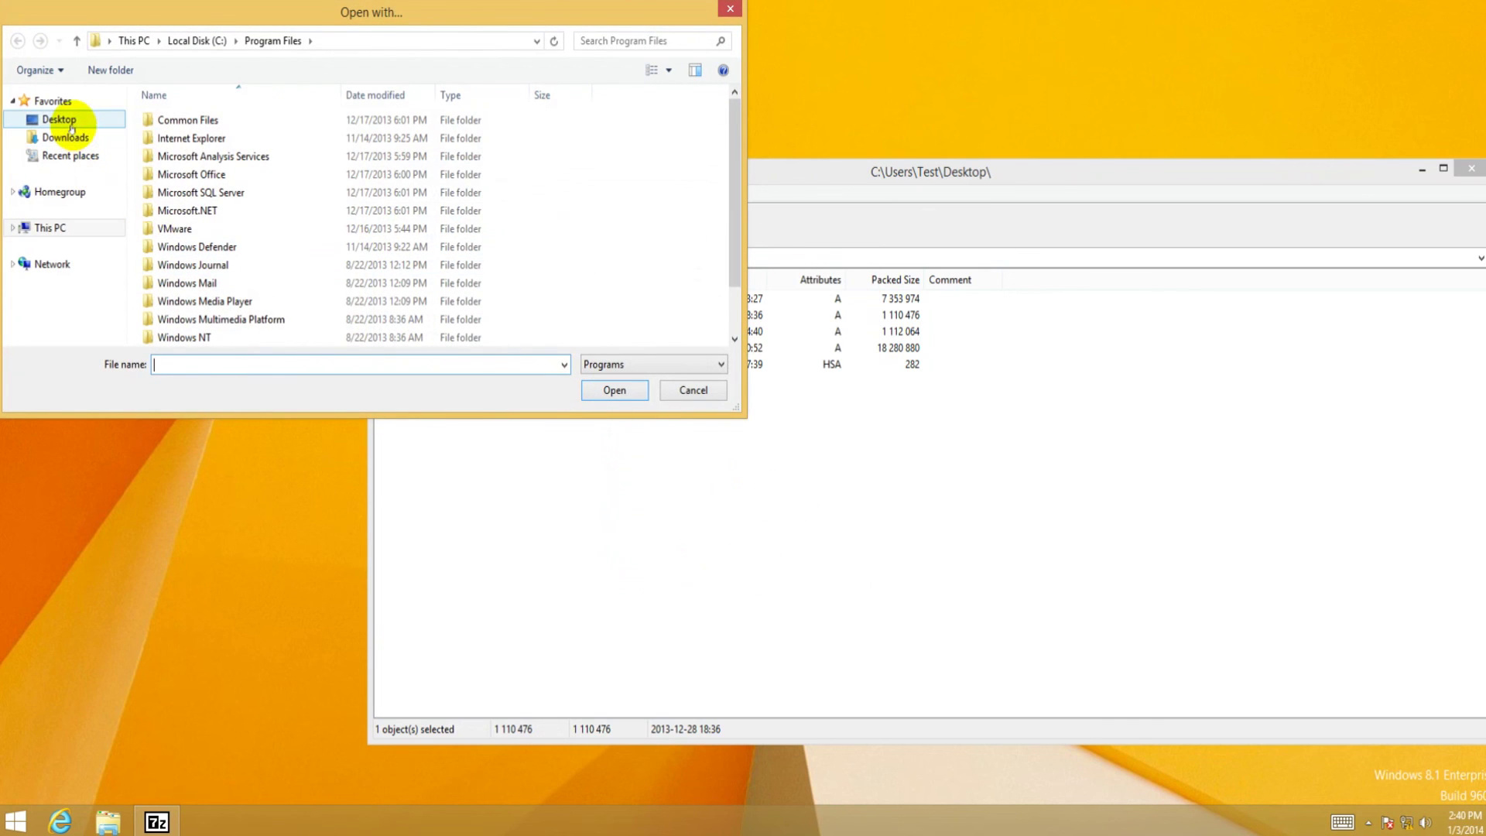
left_click(72, 128)
double_click(235, 210)
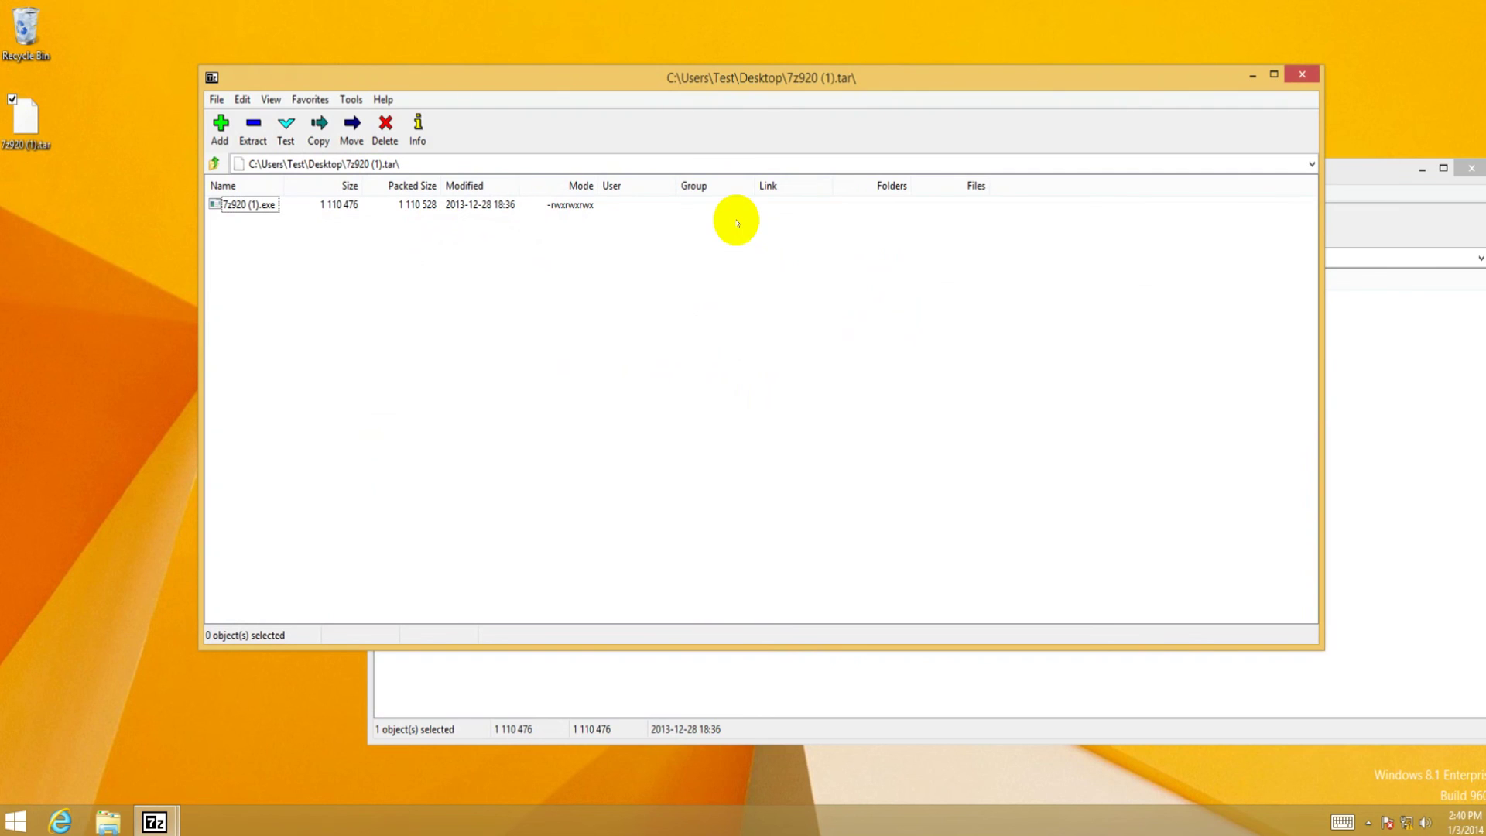
left_click(33, 144)
double_click(34, 144)
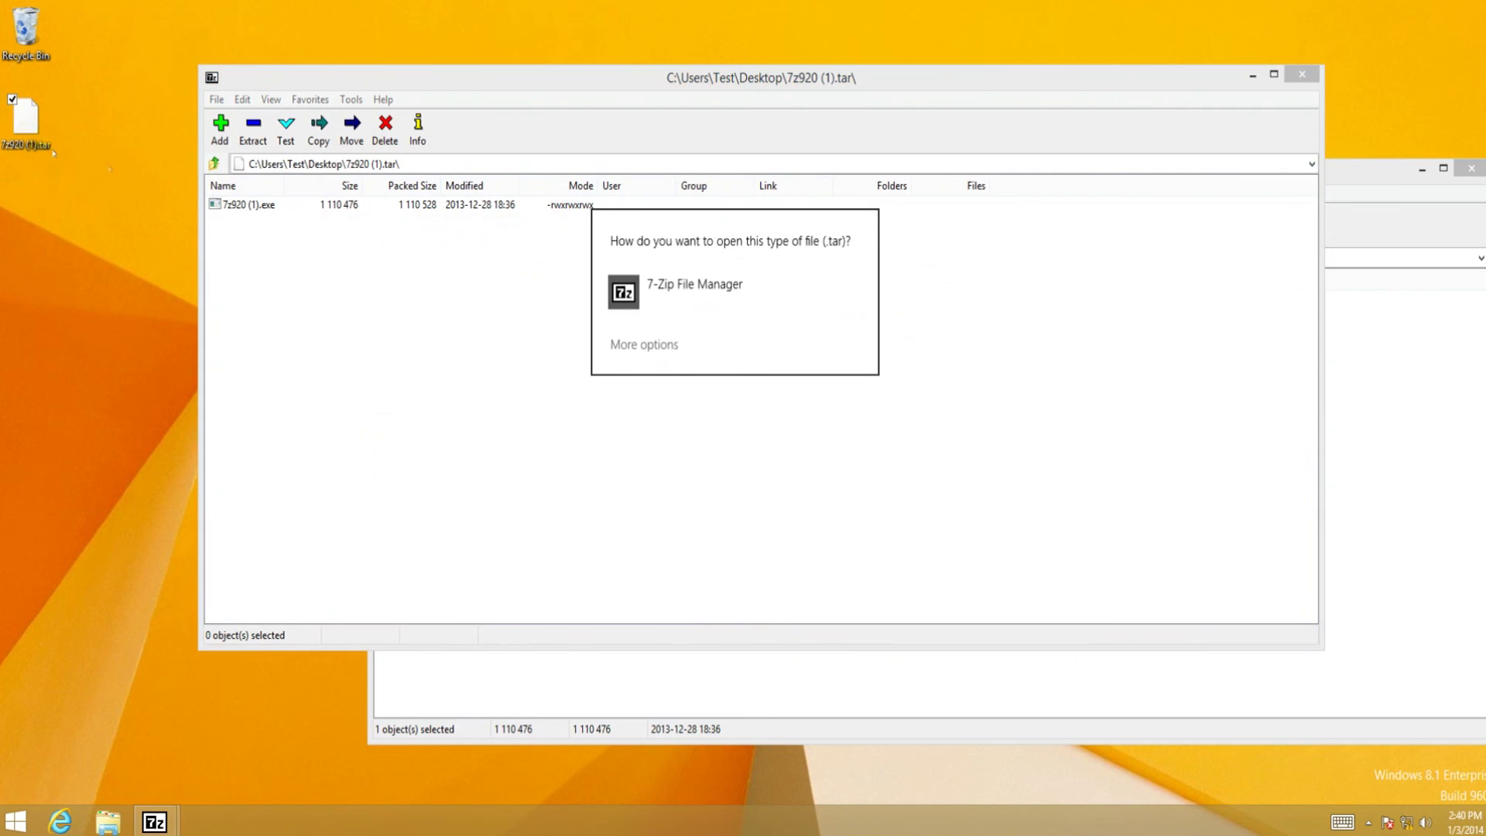
left_click(700, 295)
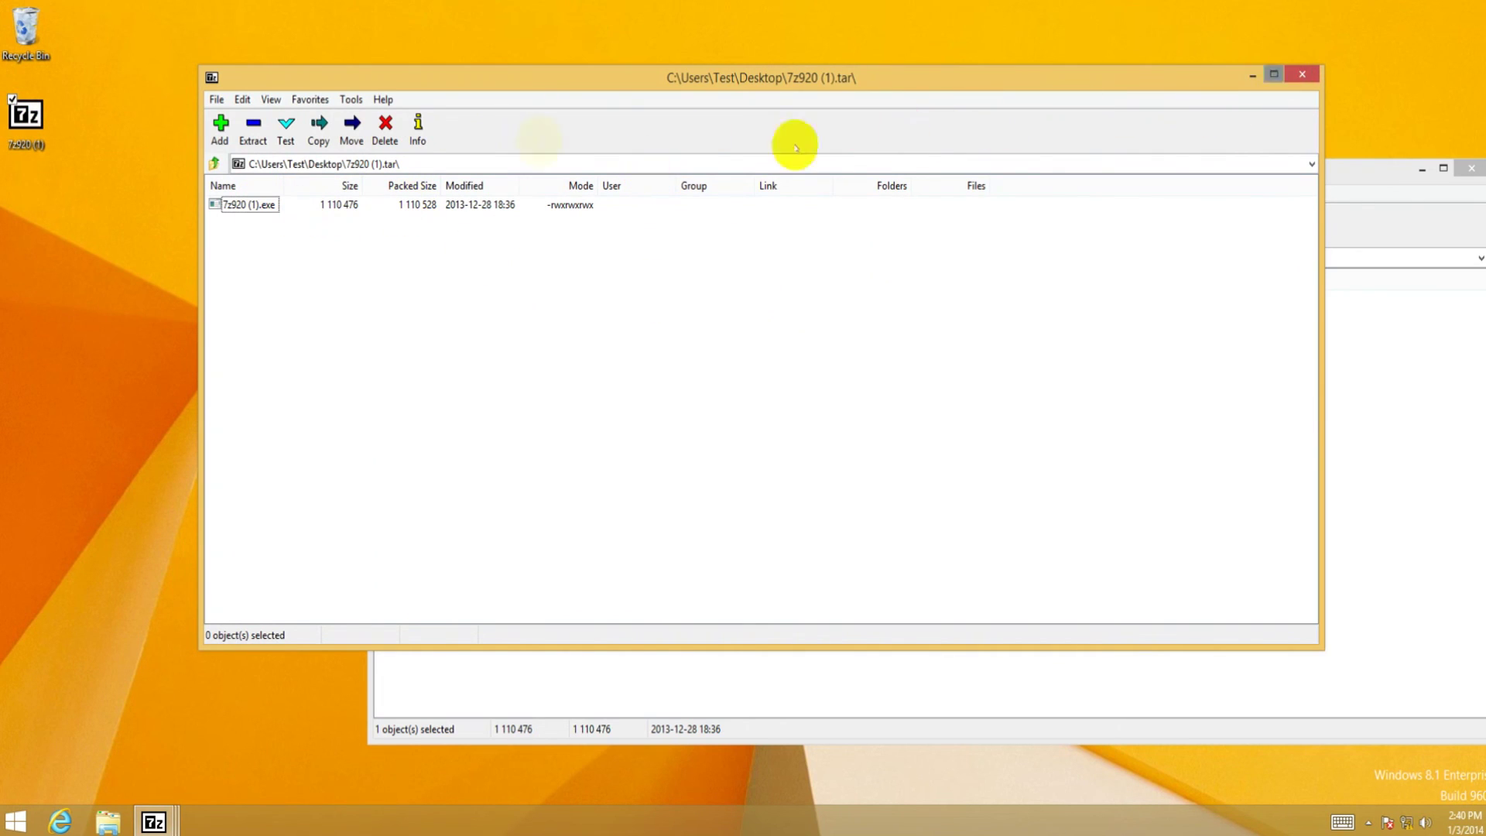
Step: Extract 7z920 (1).exe to the Desktop, replacing the existing file, then close both 7-Zip windows
left_click(253, 129)
left_click(813, 500)
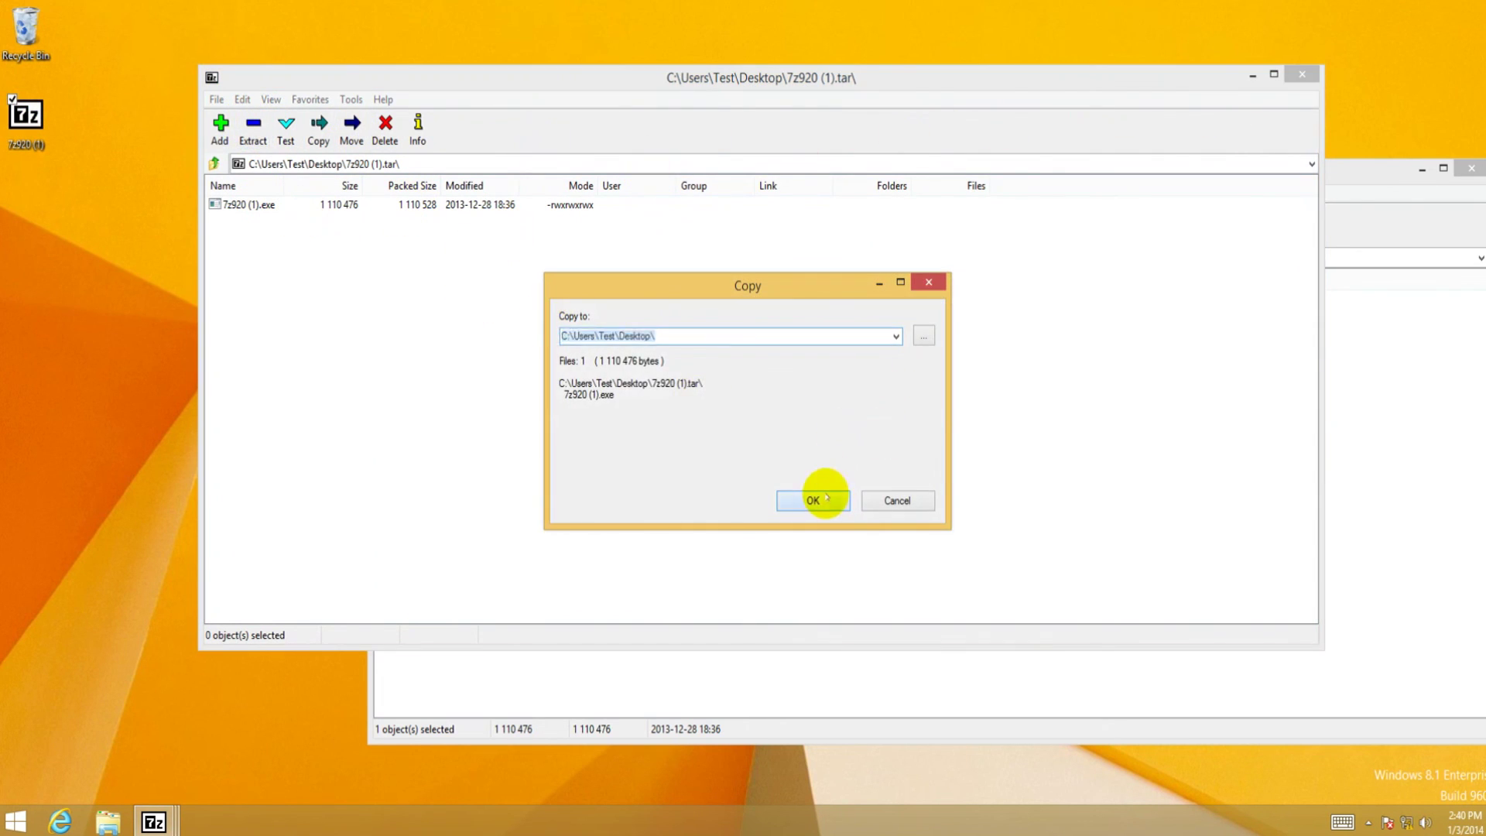
left_click(679, 503)
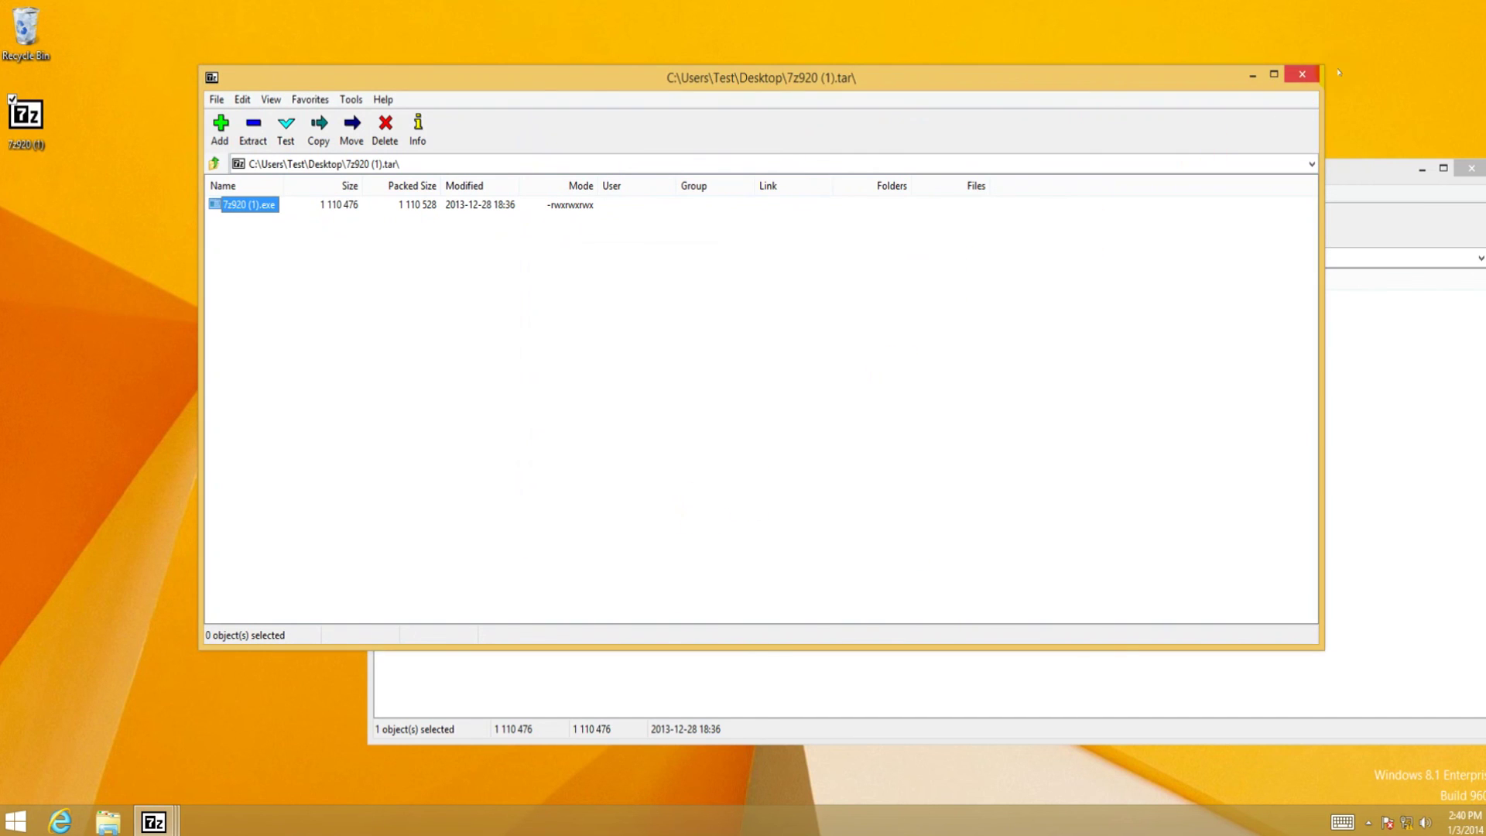
left_click(1297, 75)
left_click(1471, 168)
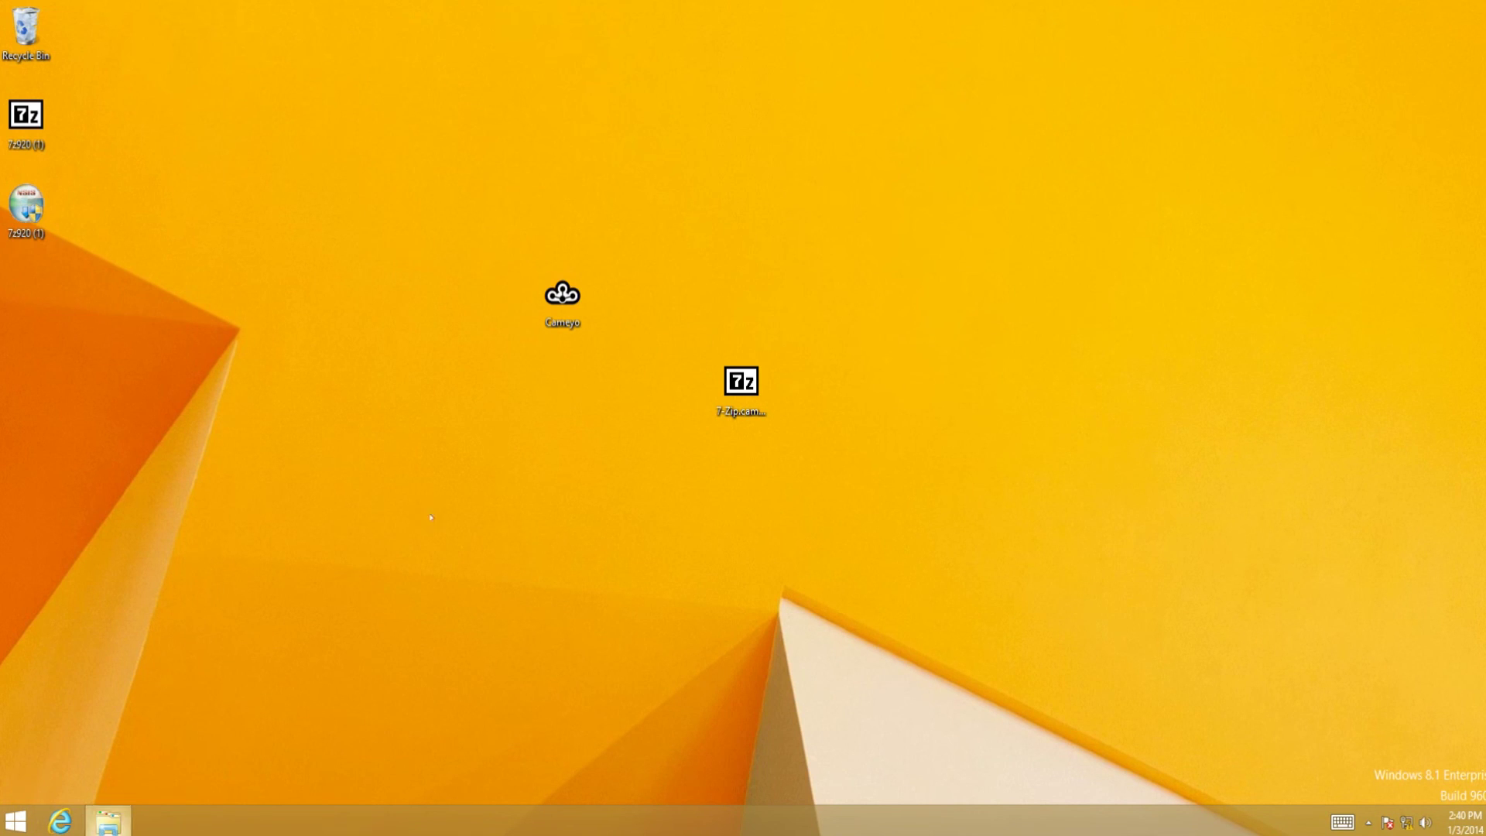
key("super+e")
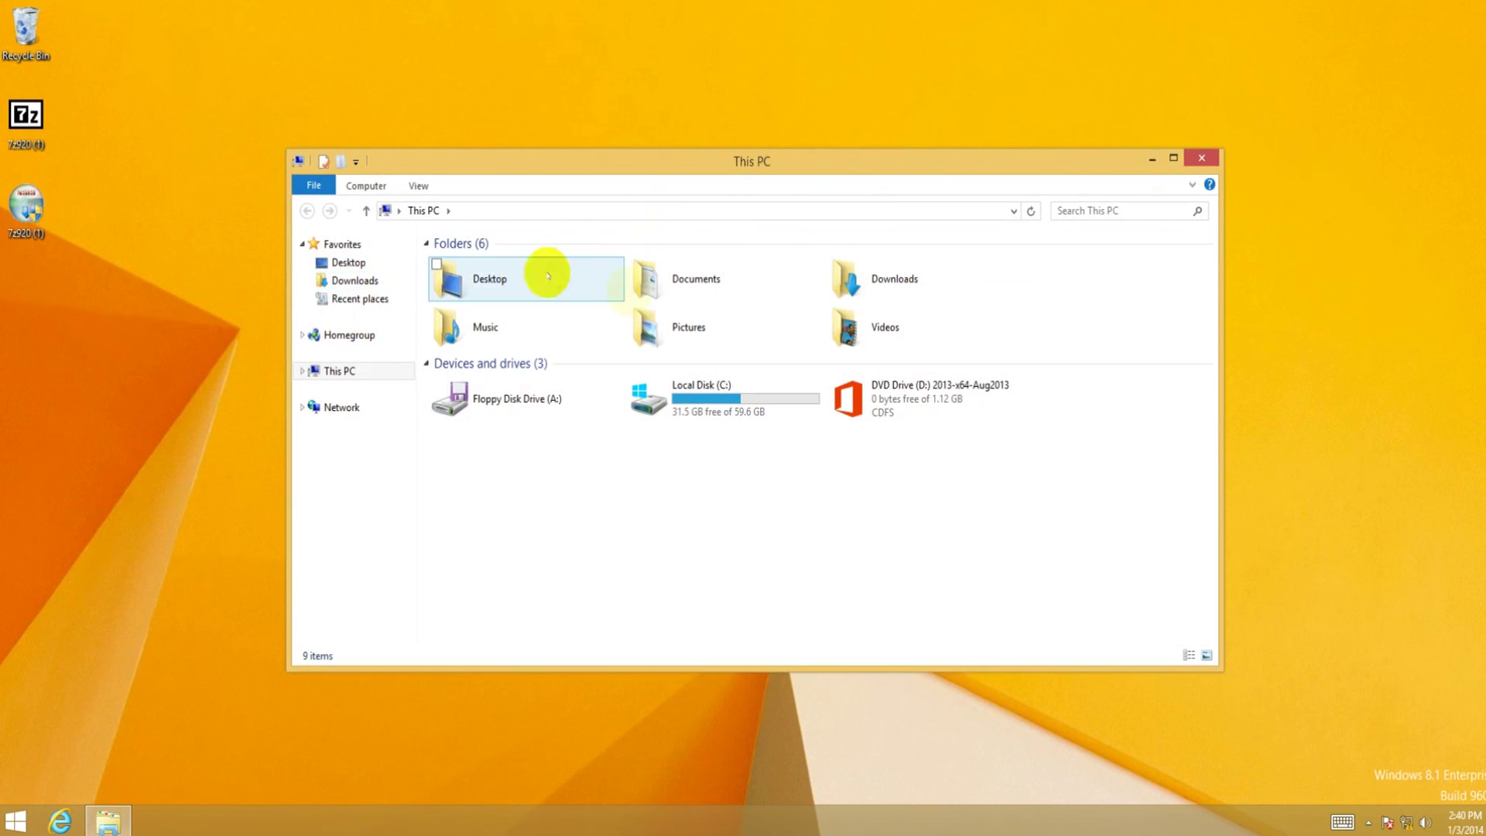
double_click(685, 280)
left_click(521, 263)
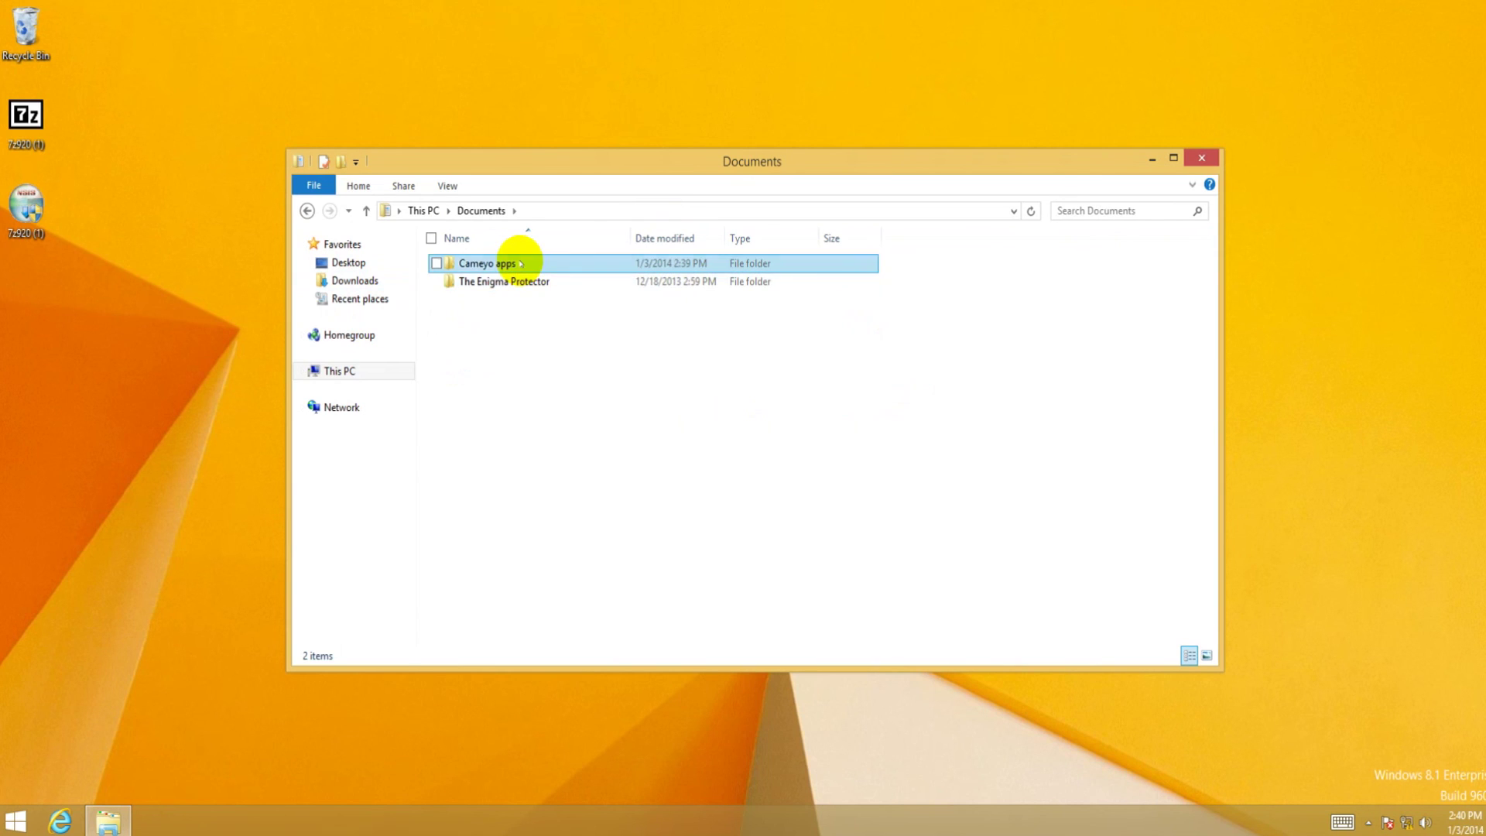
double_click(521, 263)
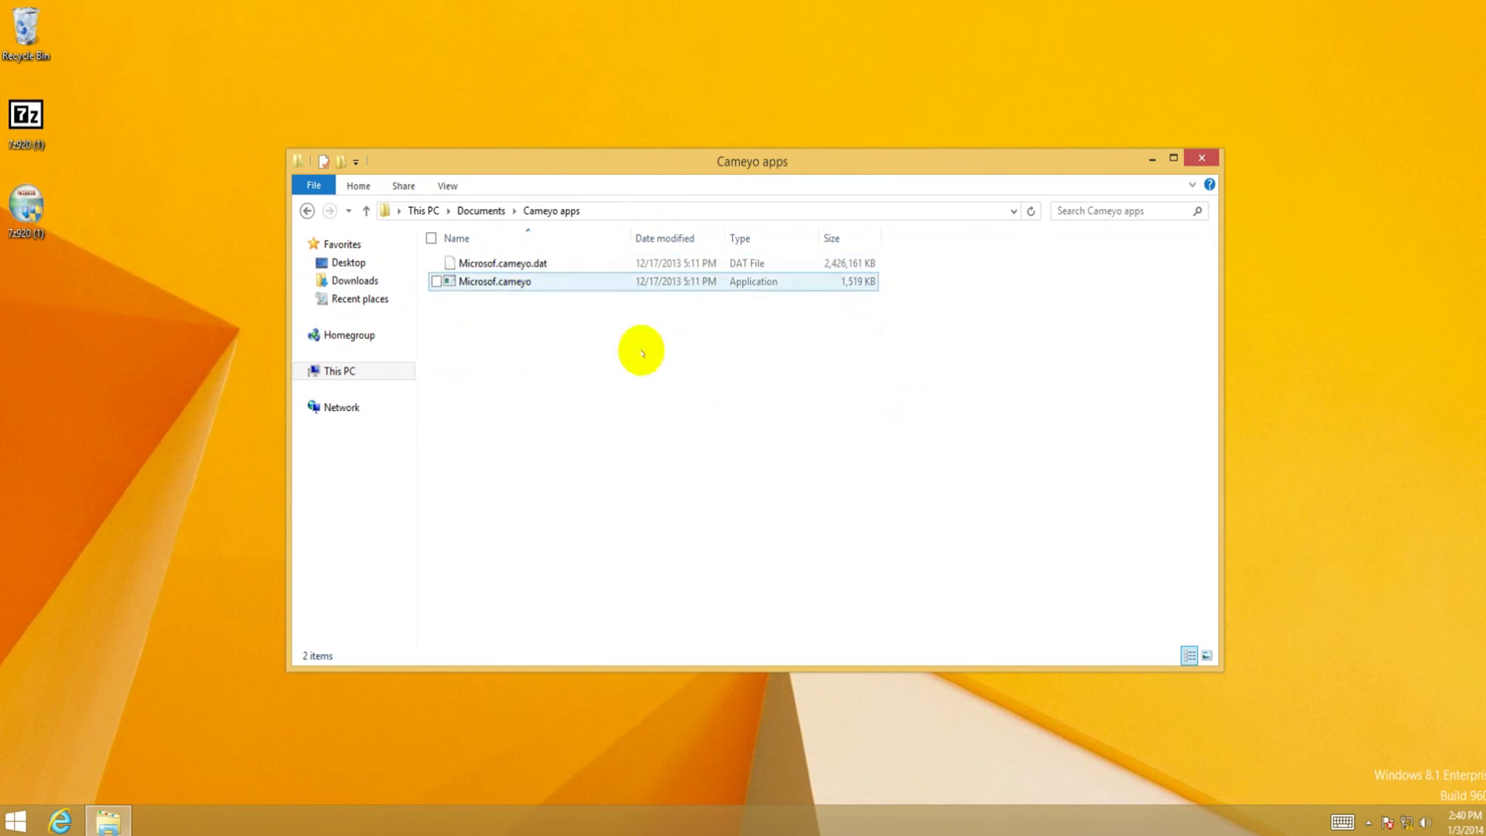
double_click(532, 283)
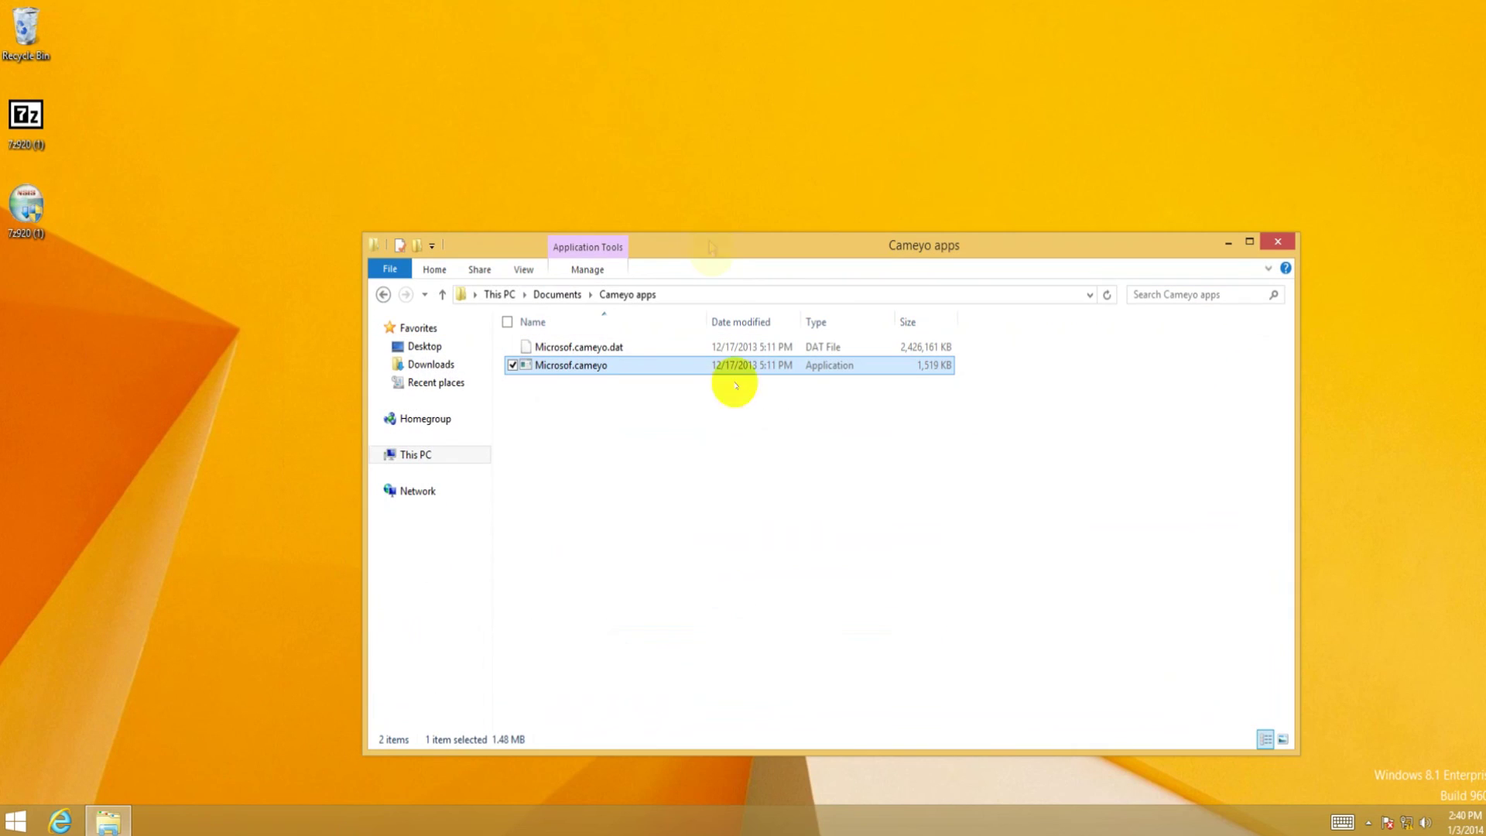
left_click(576, 347)
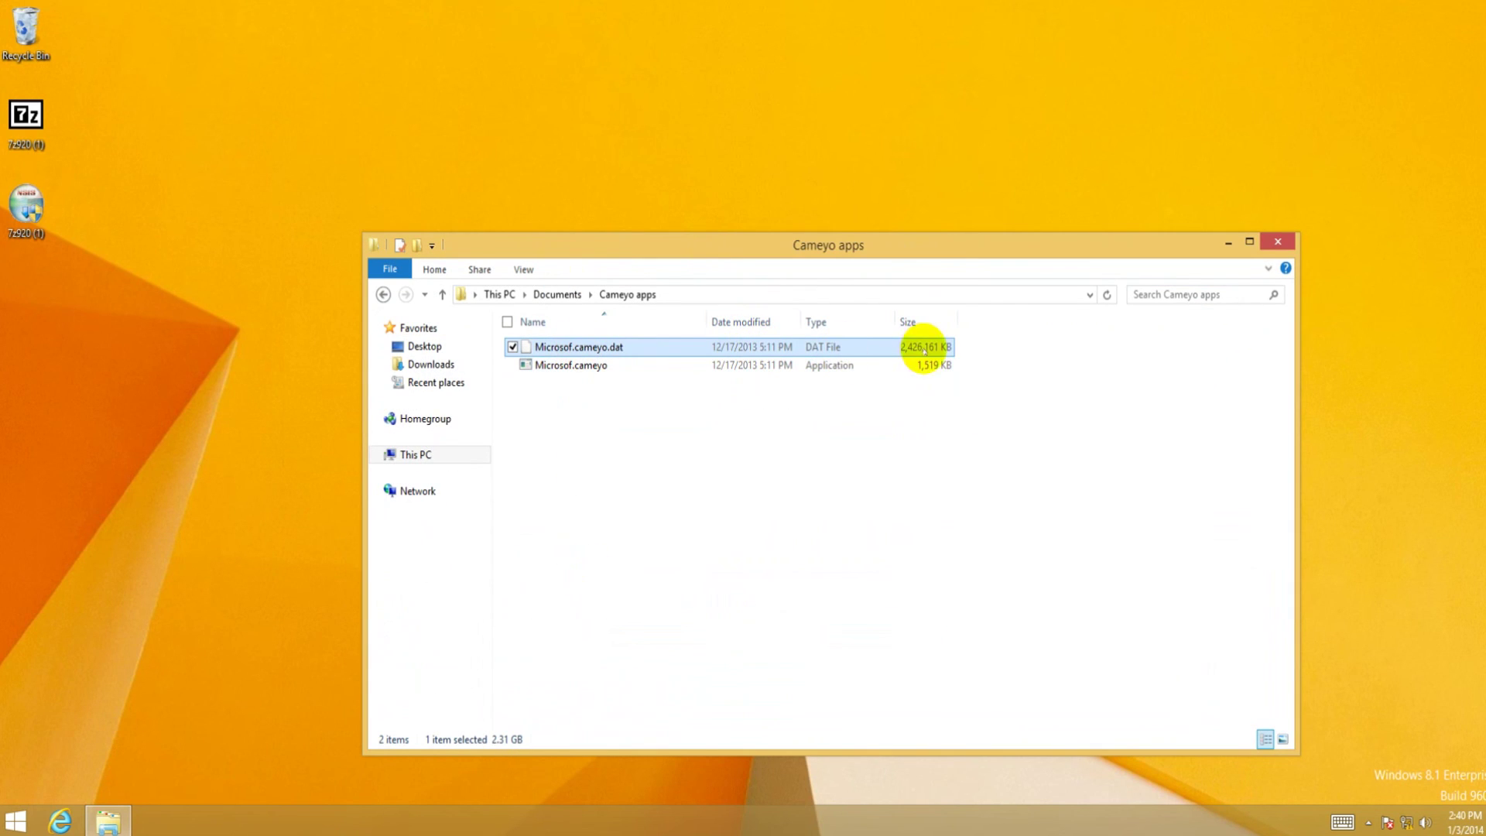
left_click(1270, 239)
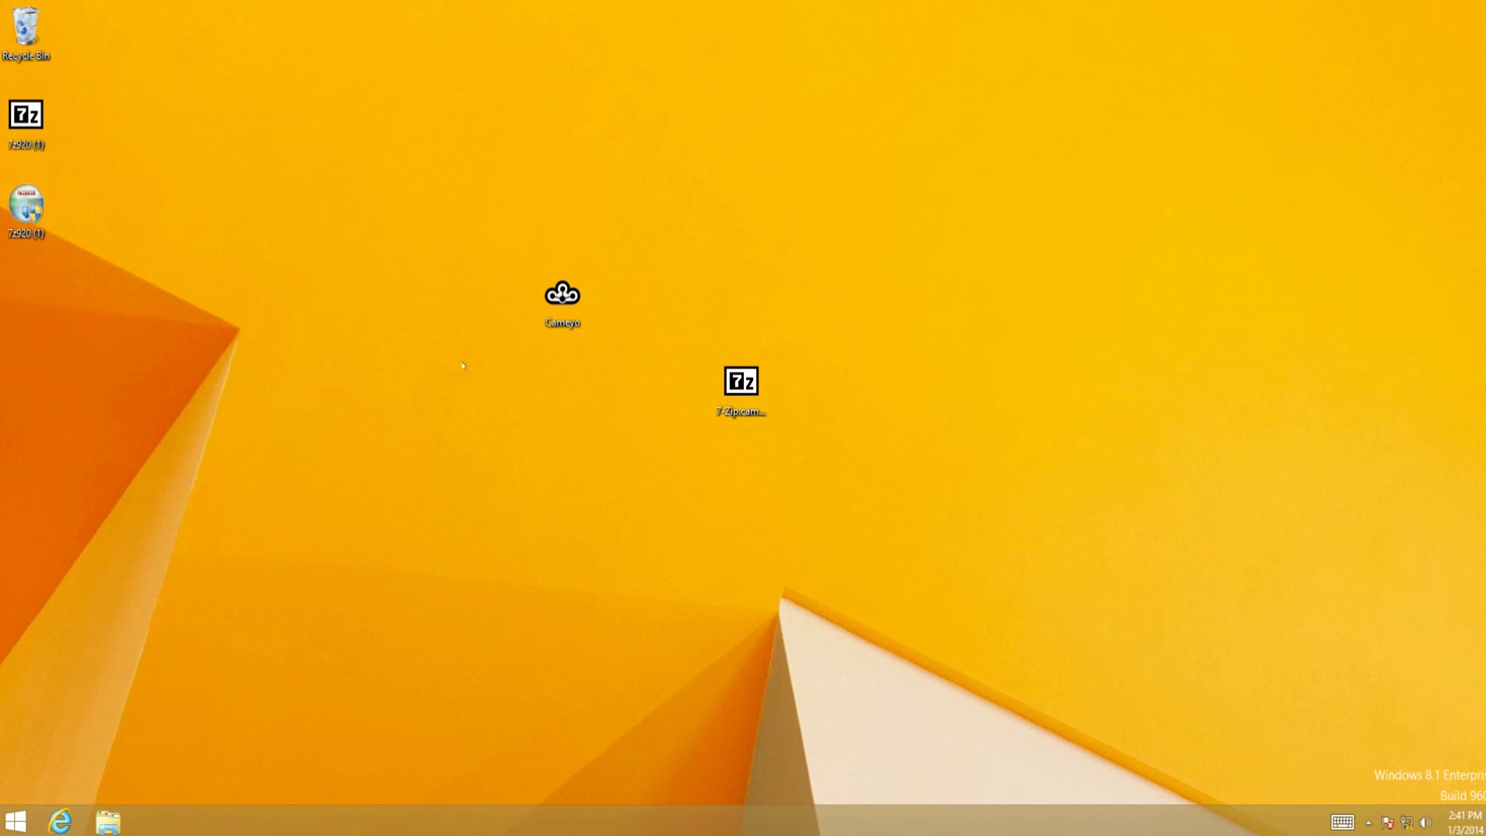
left_click(741, 387)
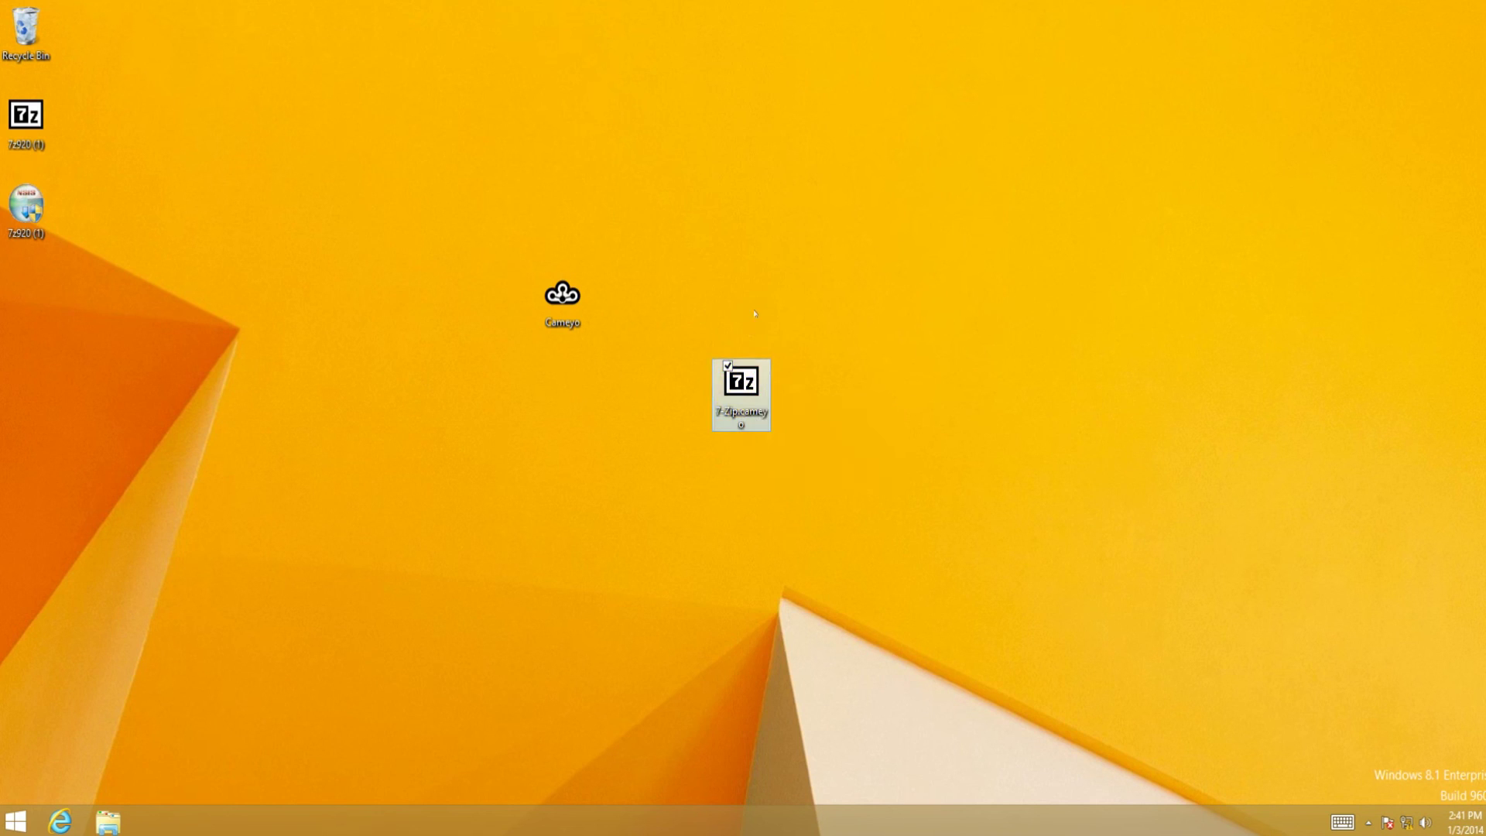
left_click(755, 313)
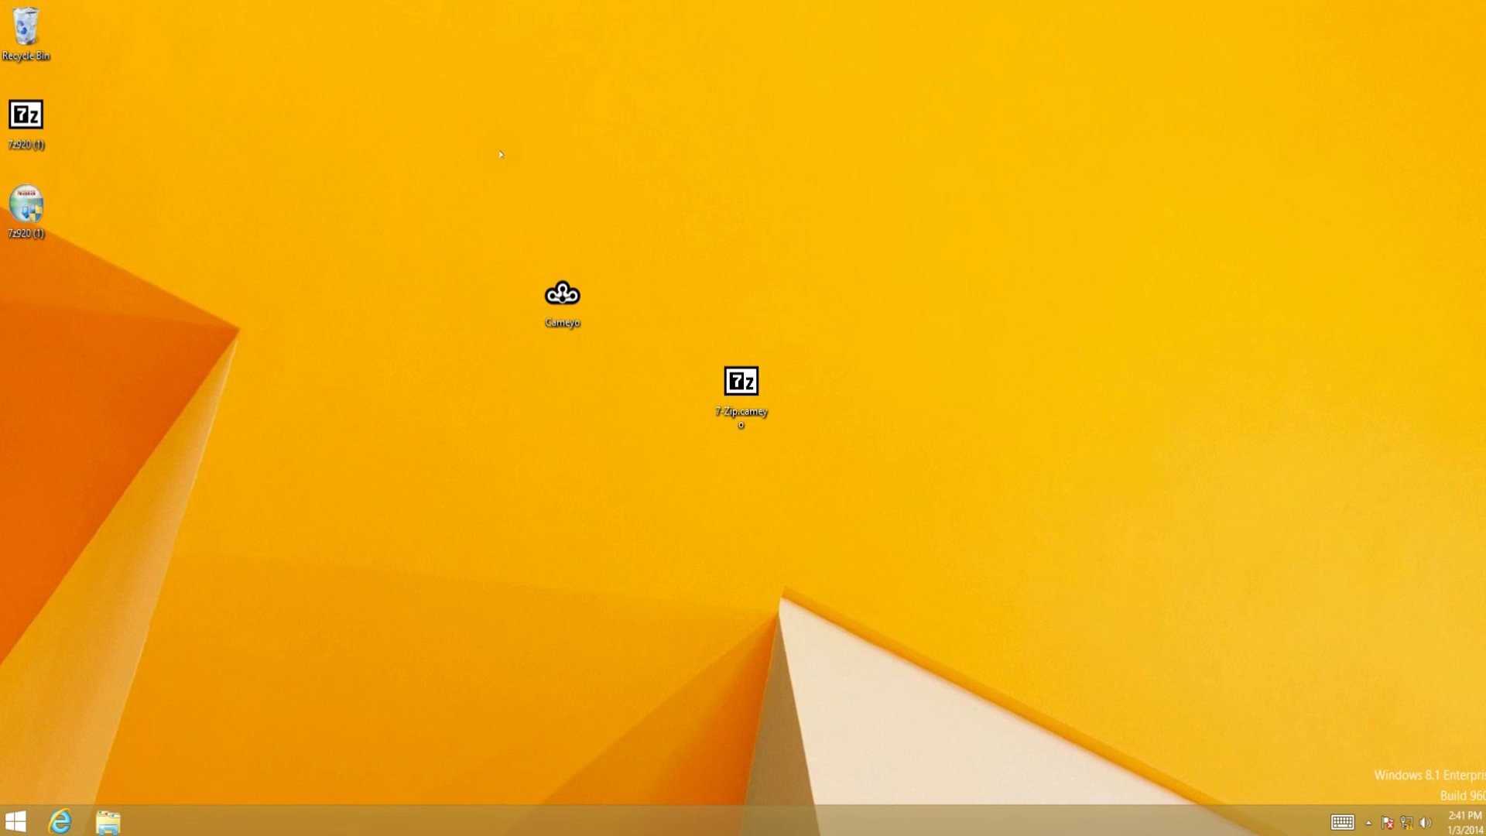
Step: Launch the main Cameyo program, dismiss the Login failed message, and switch to Studio
double_click(563, 295)
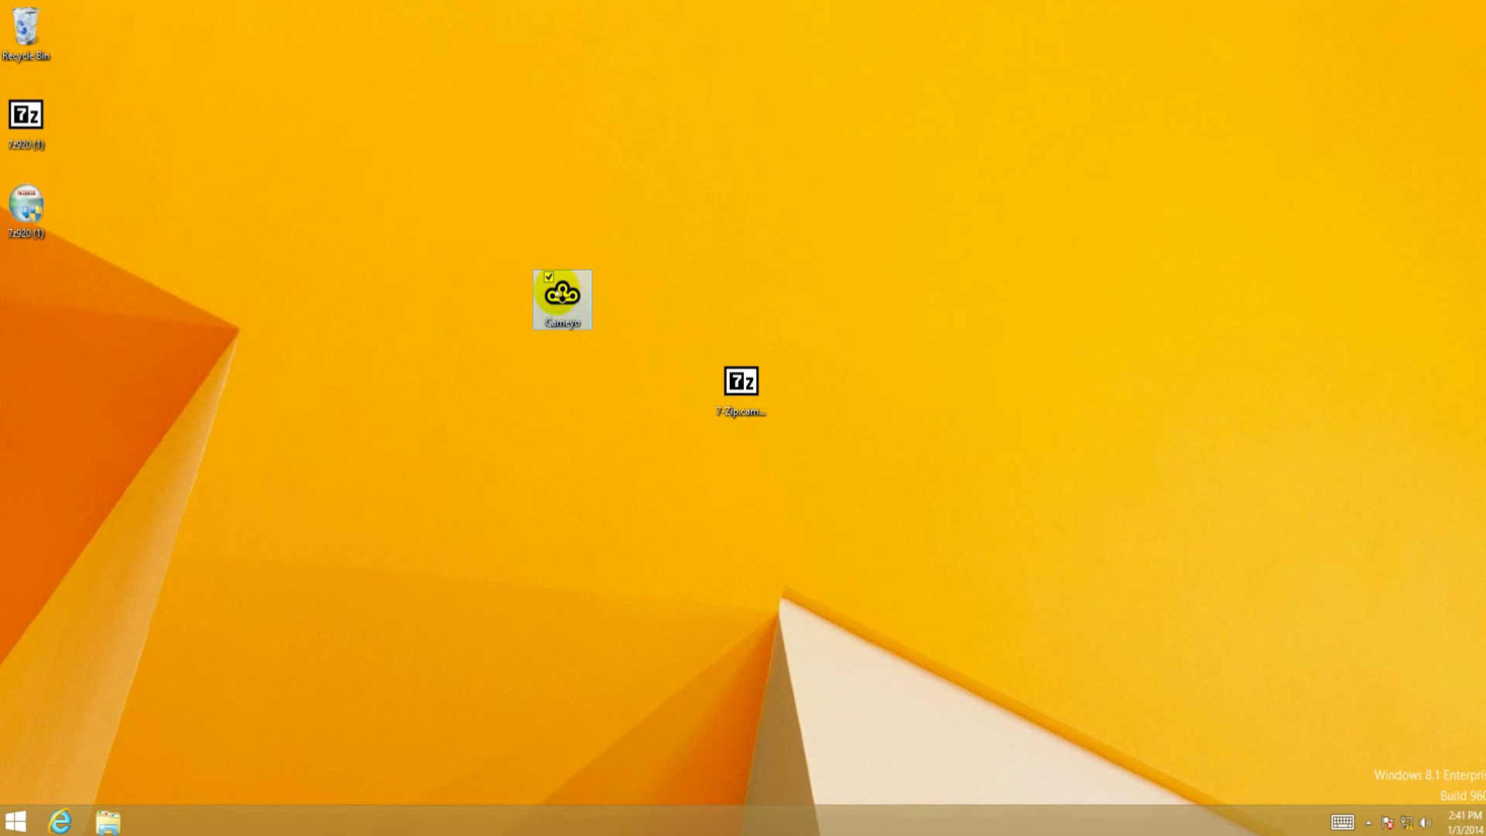
double_click(619, 338)
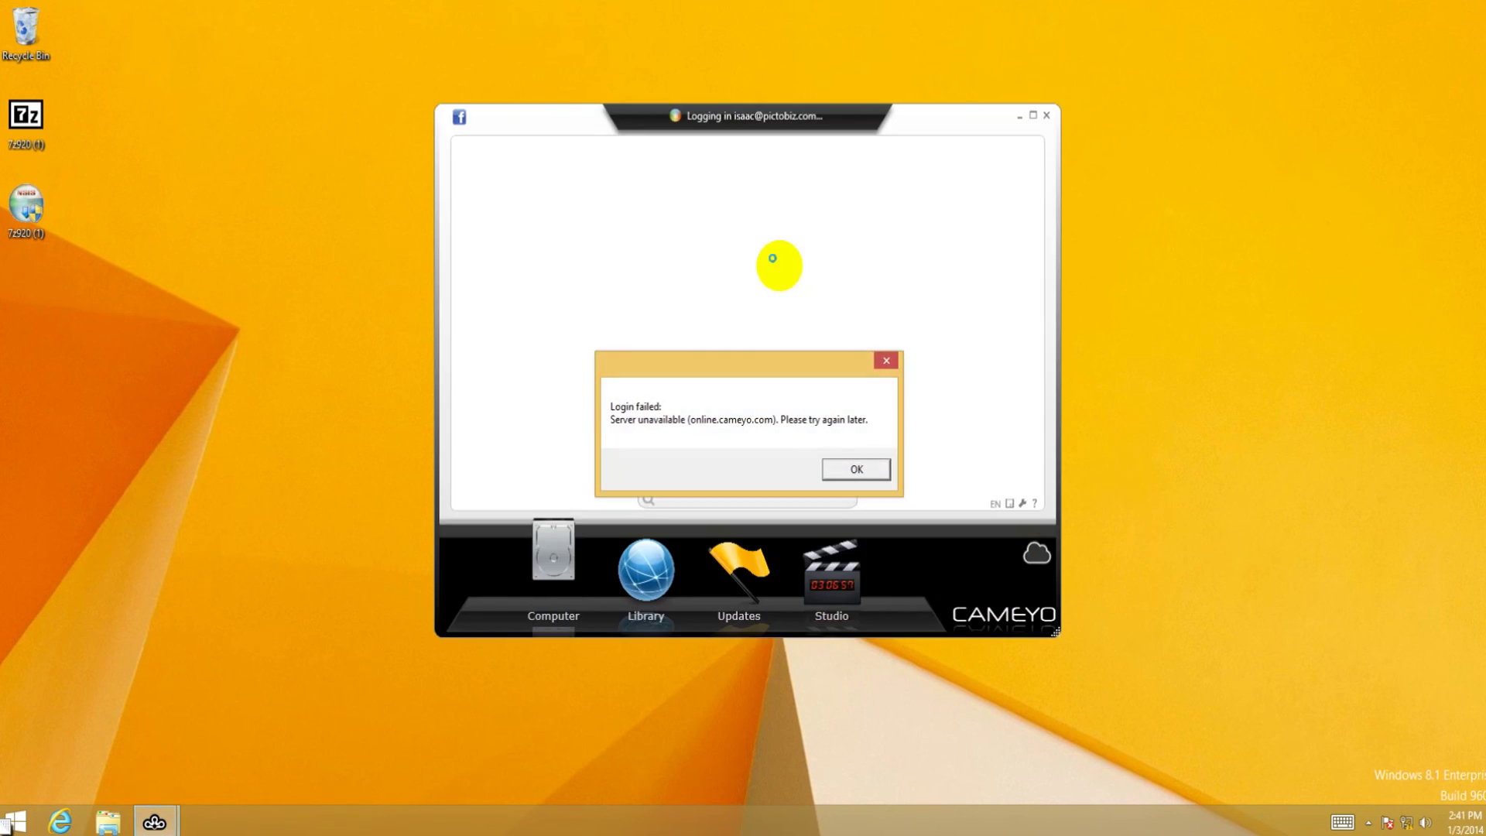
left_click(842, 471)
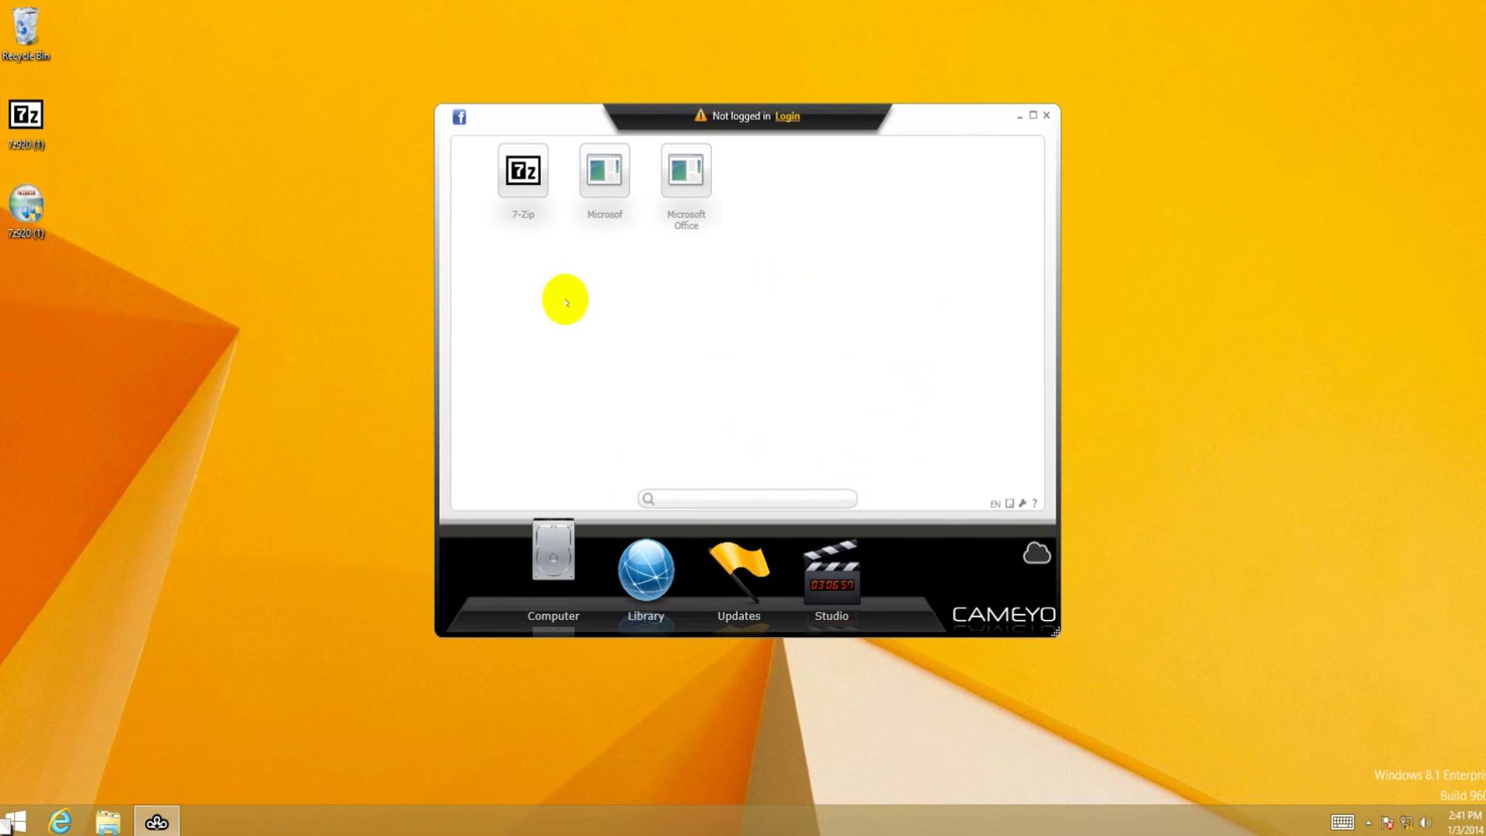
left_click(832, 573)
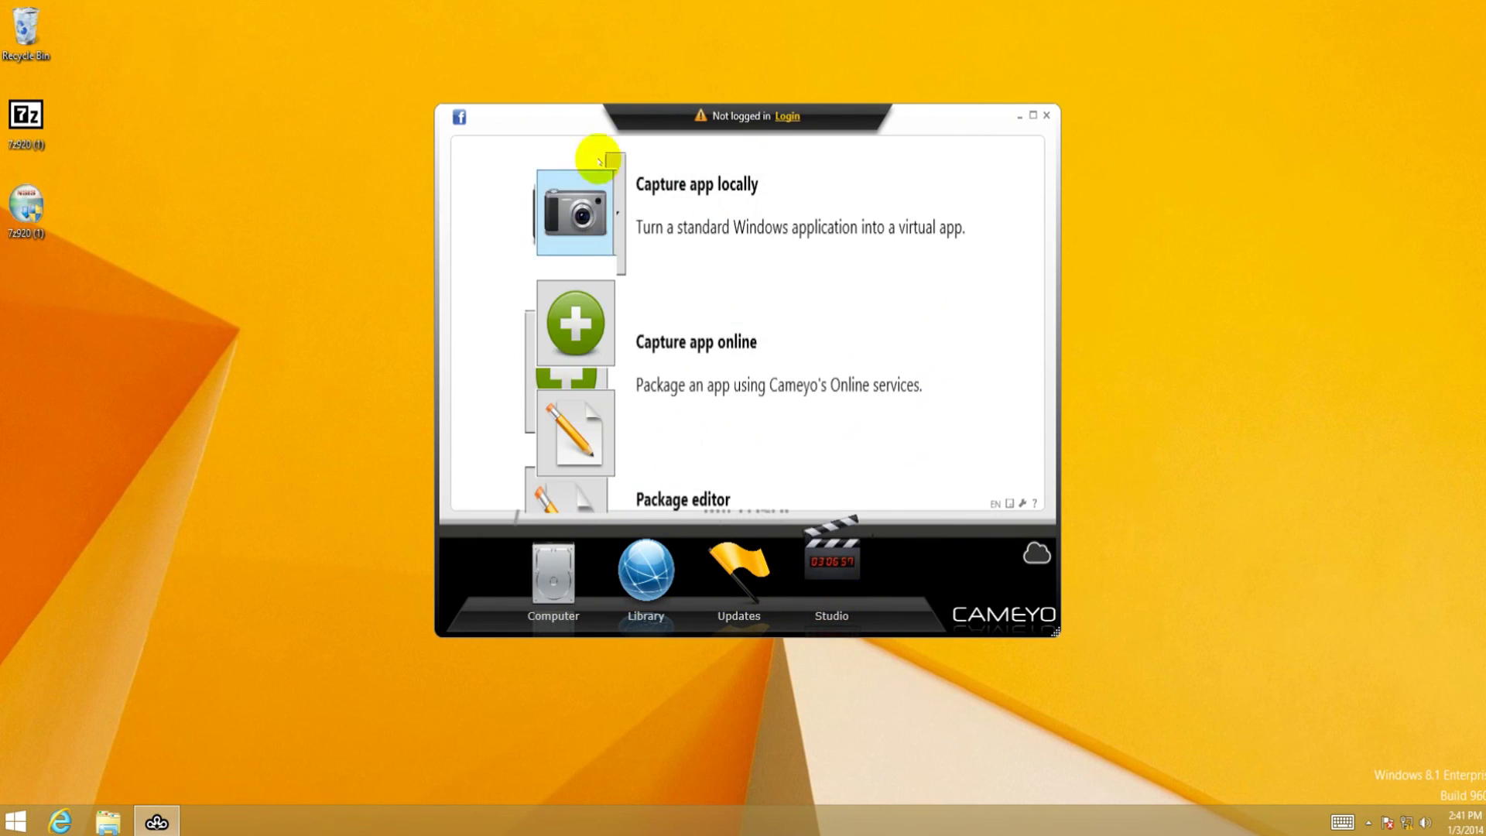
Step: Try Capture app online, close the failed web page, then close the Cameyo client
left_click(573, 321)
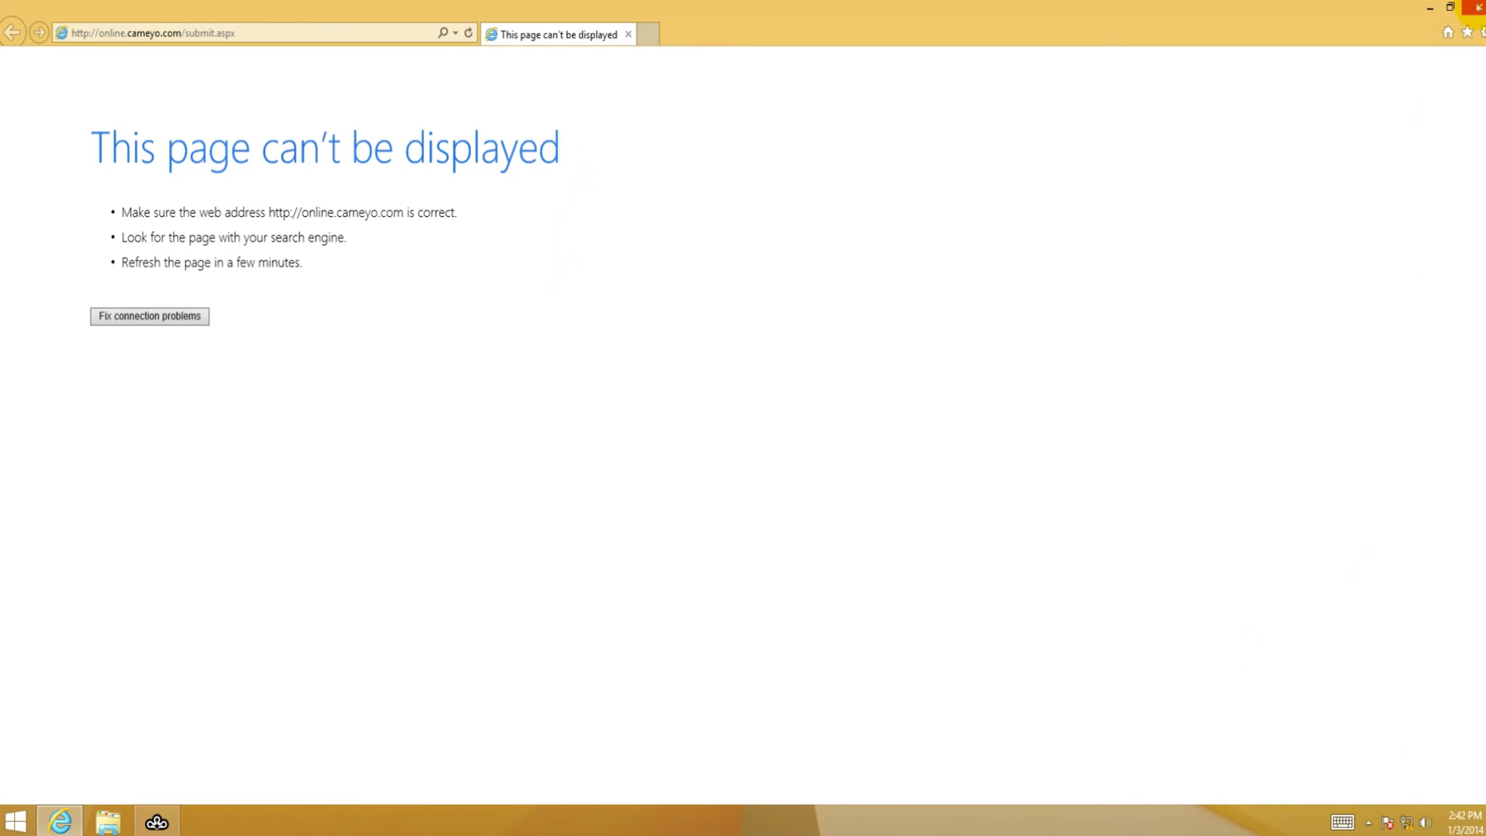
left_click(1479, 8)
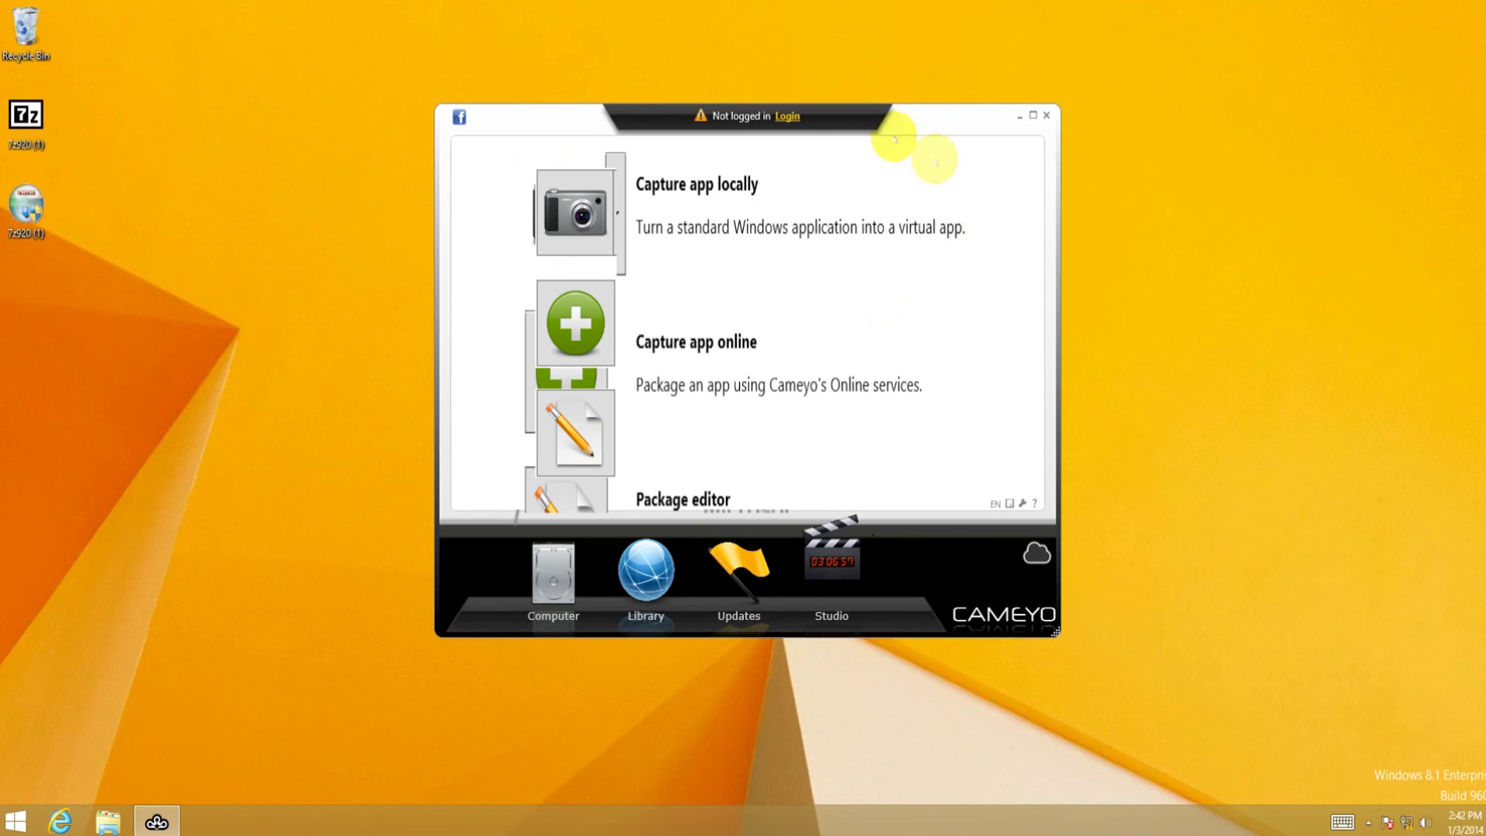
left_click_drag(786, 122, 881, 115)
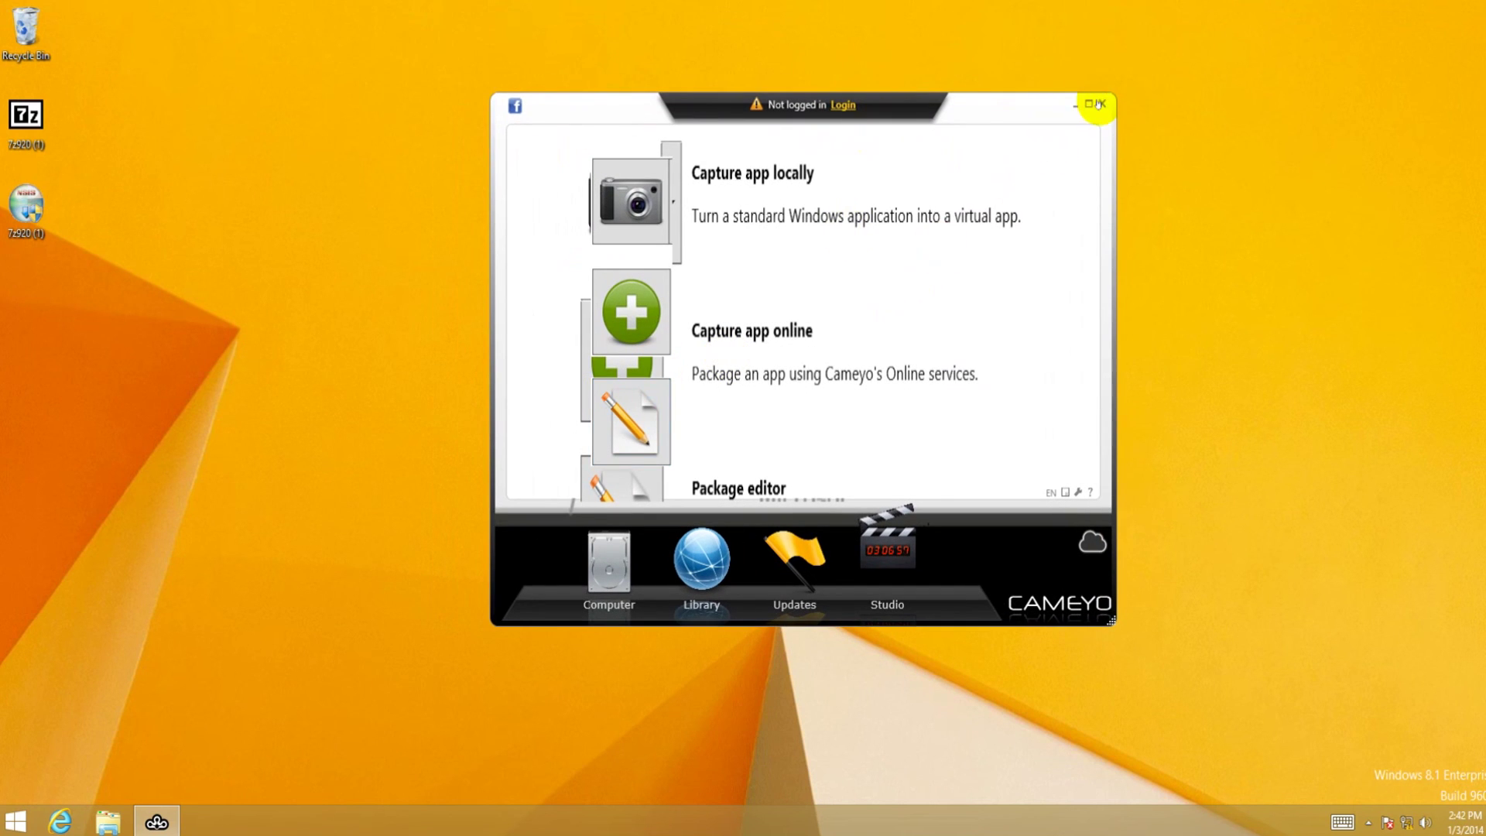
left_click(1101, 104)
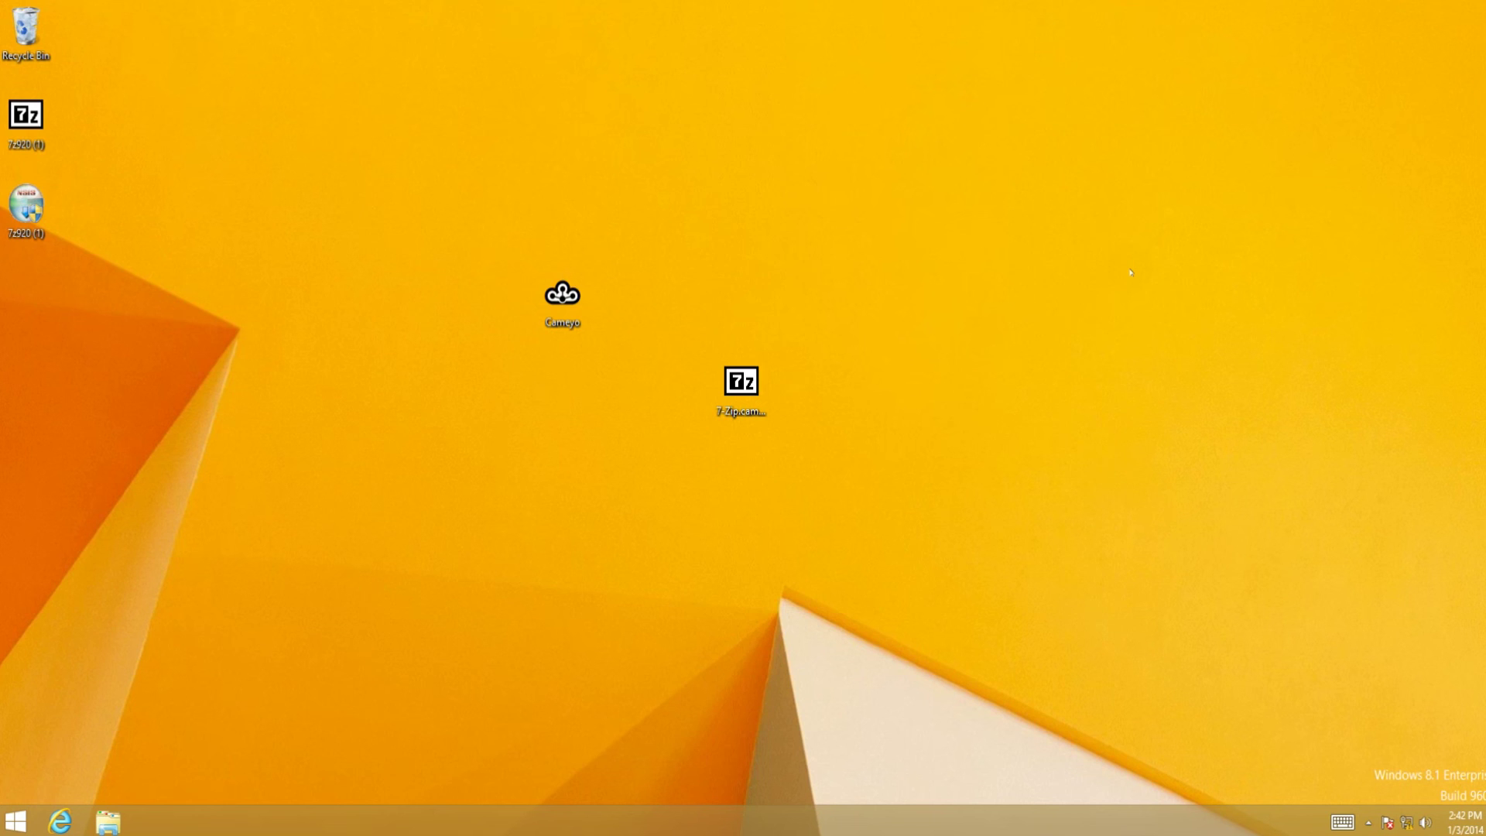
Step: Open the Windows 8.1 Start screen
left_click(16, 821)
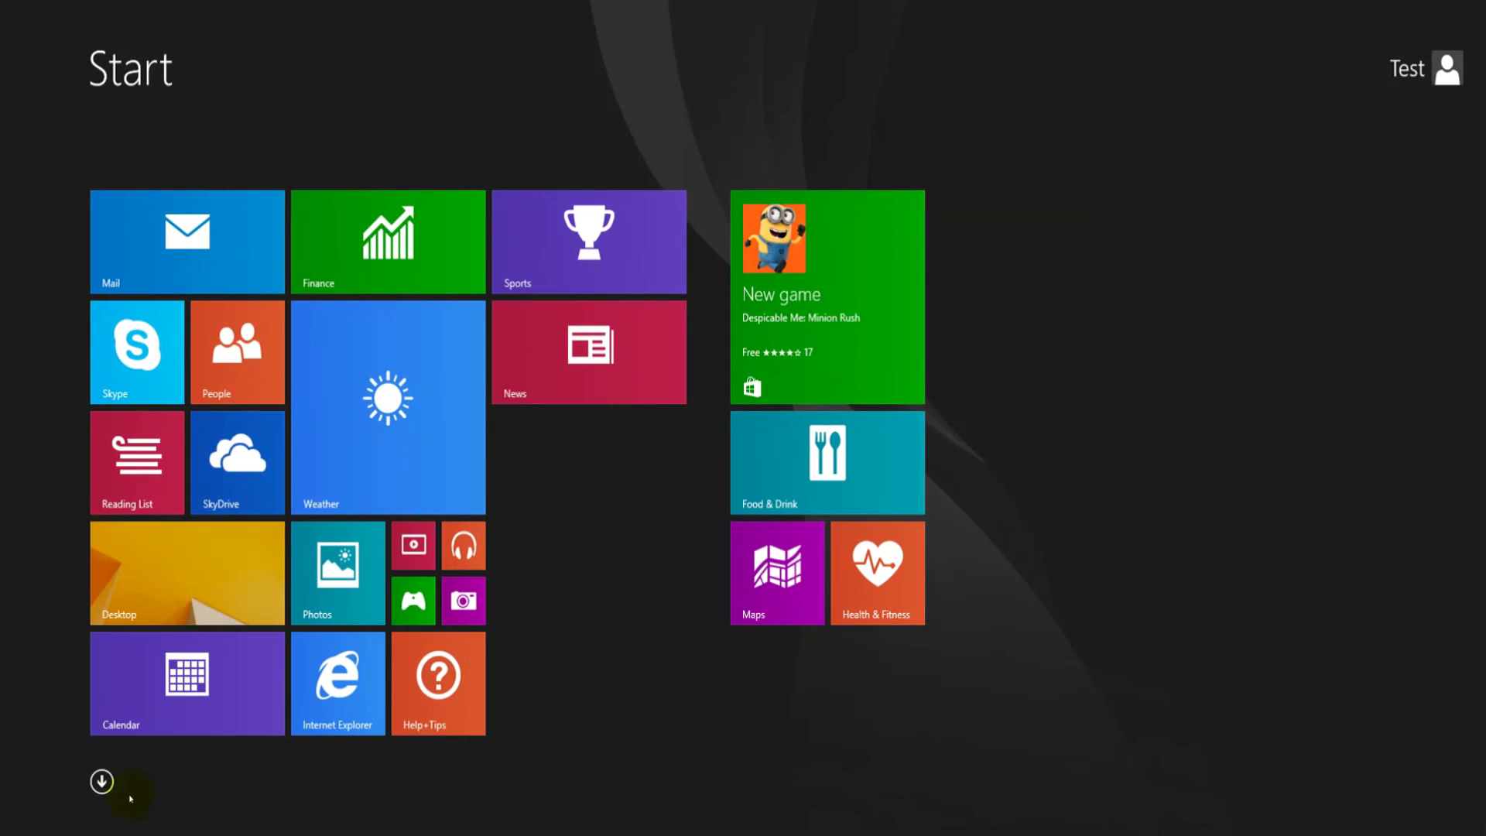
Step: Launch ThinApp Setup Capture as administrator at top right, then move and relaunch the Cameyo icon
left_click(103, 781)
left_click(834, 457)
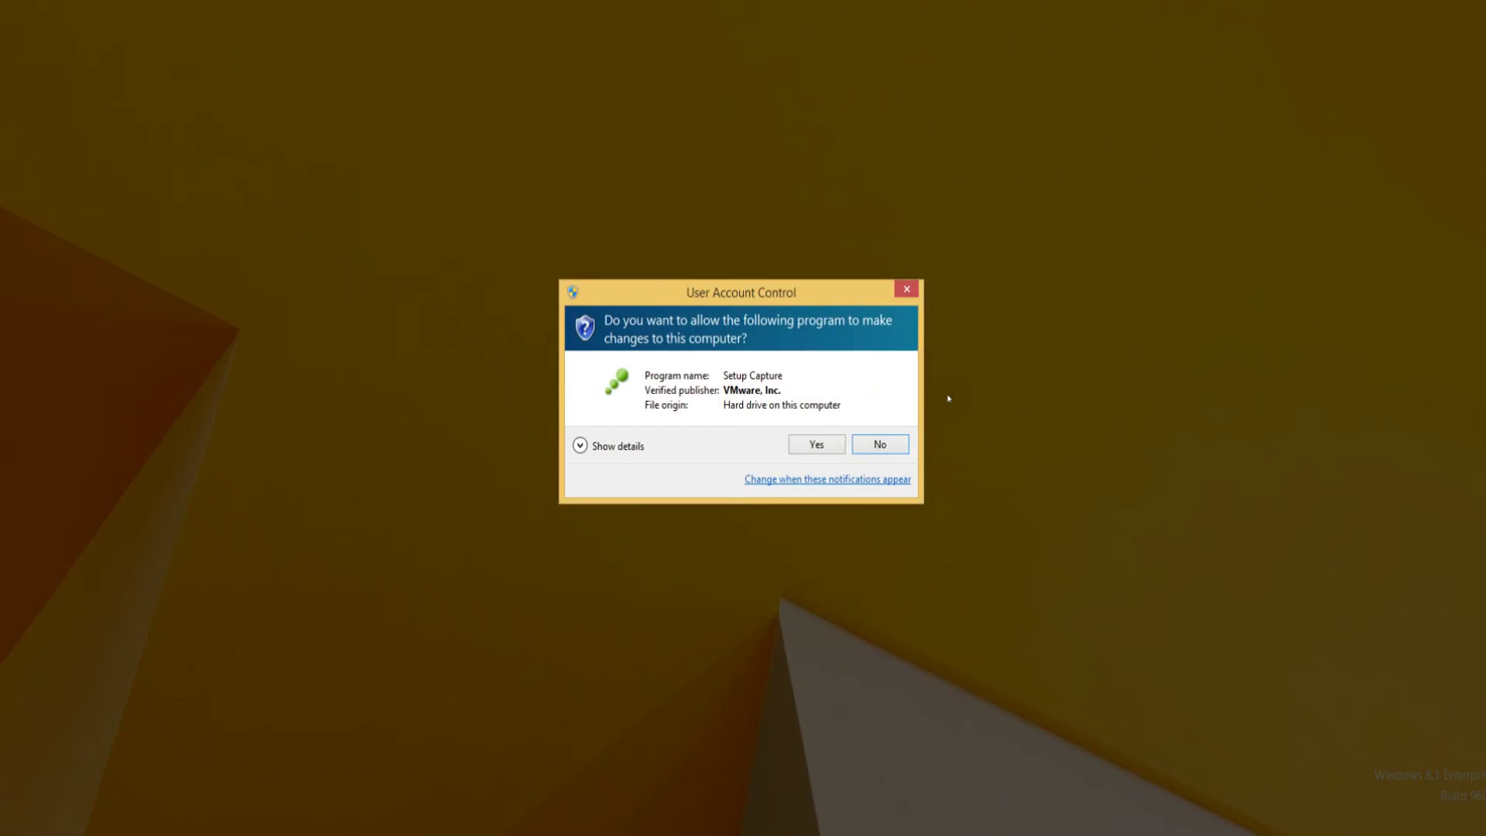
left_click(829, 439)
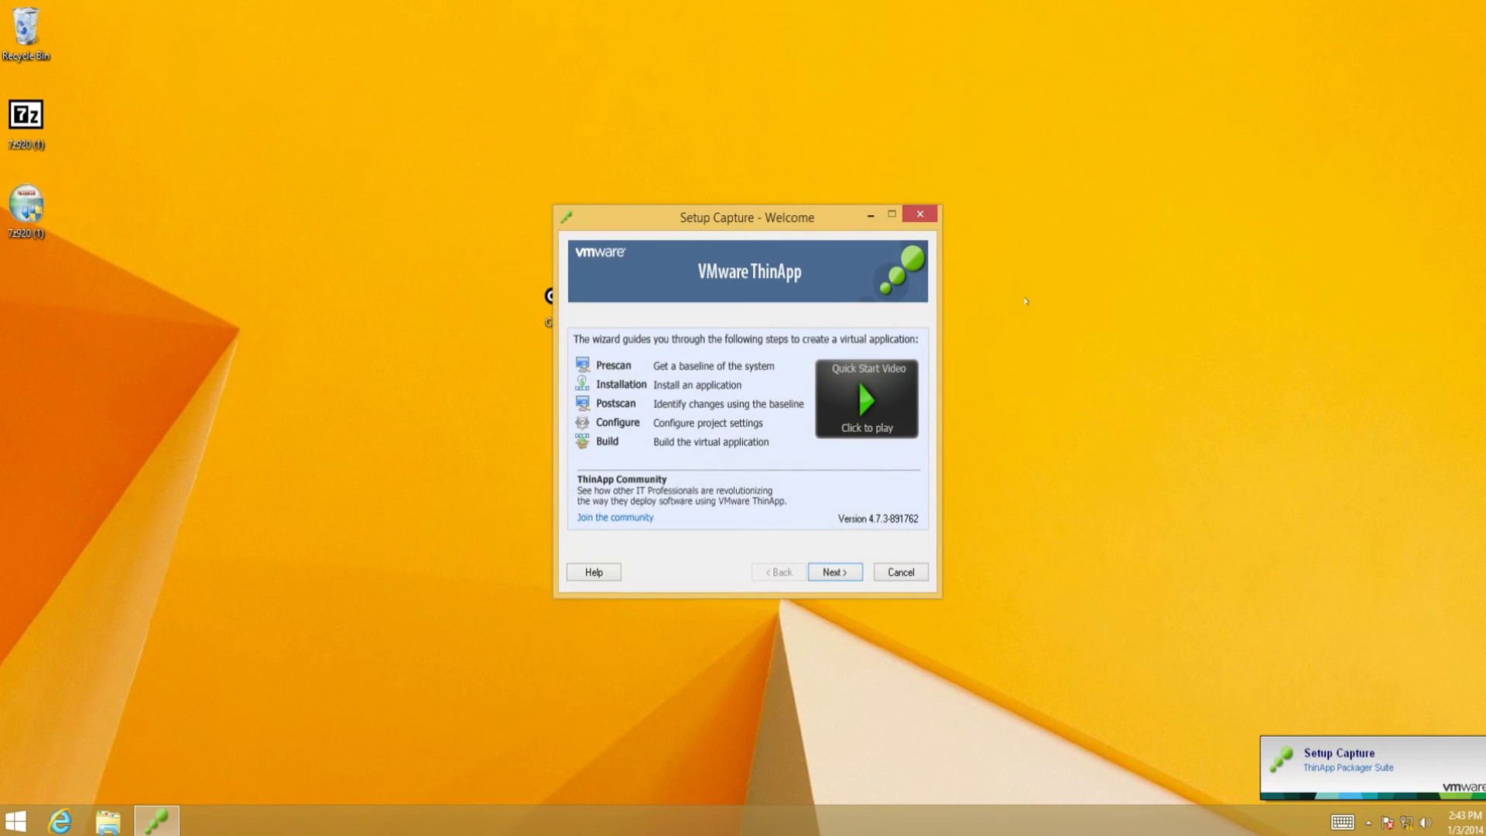
left_click_drag(766, 224, 1261, 68)
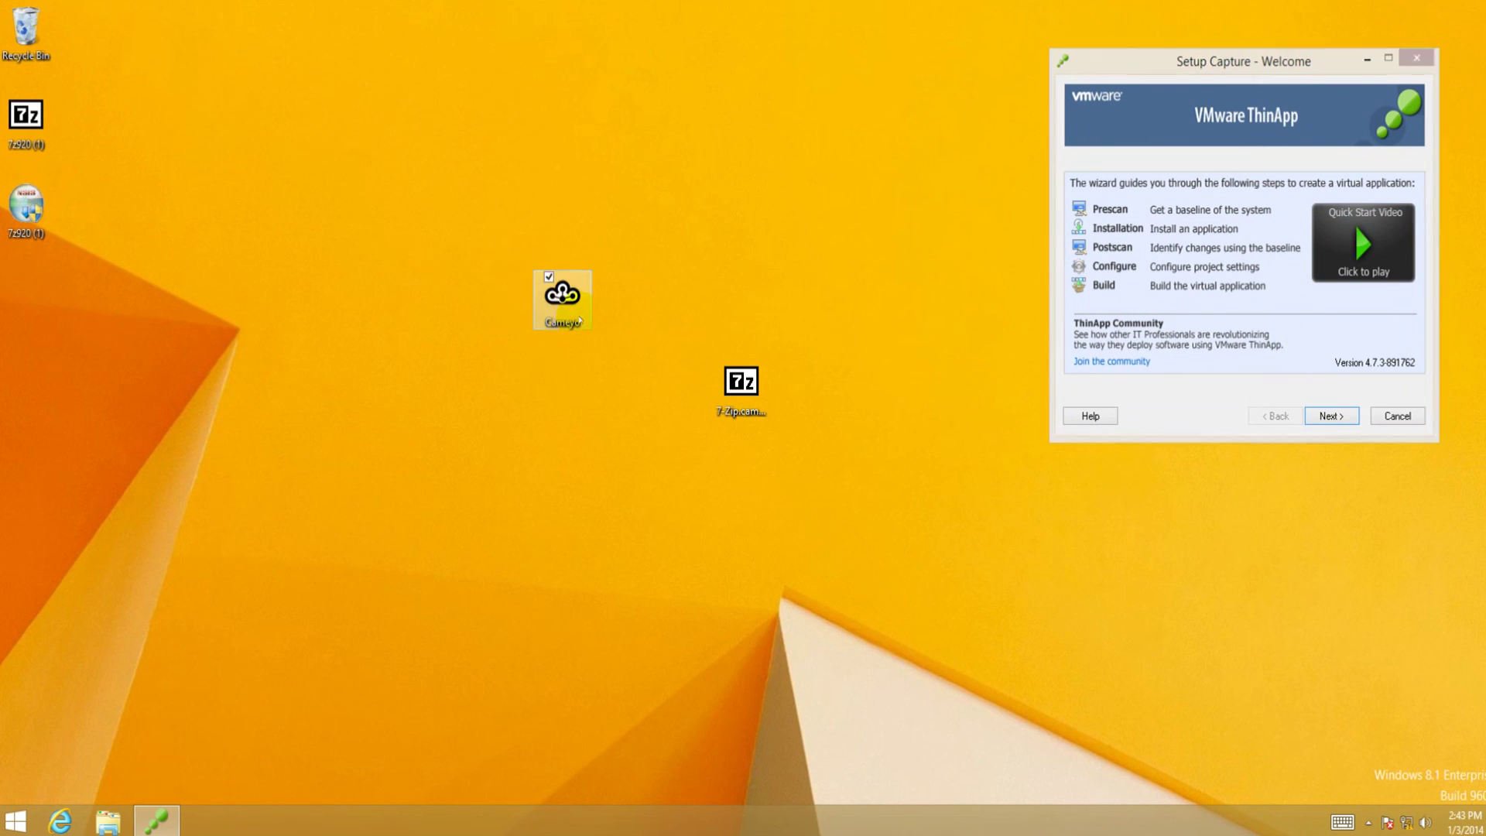
left_click_drag(562, 294, 503, 206)
double_click(503, 206)
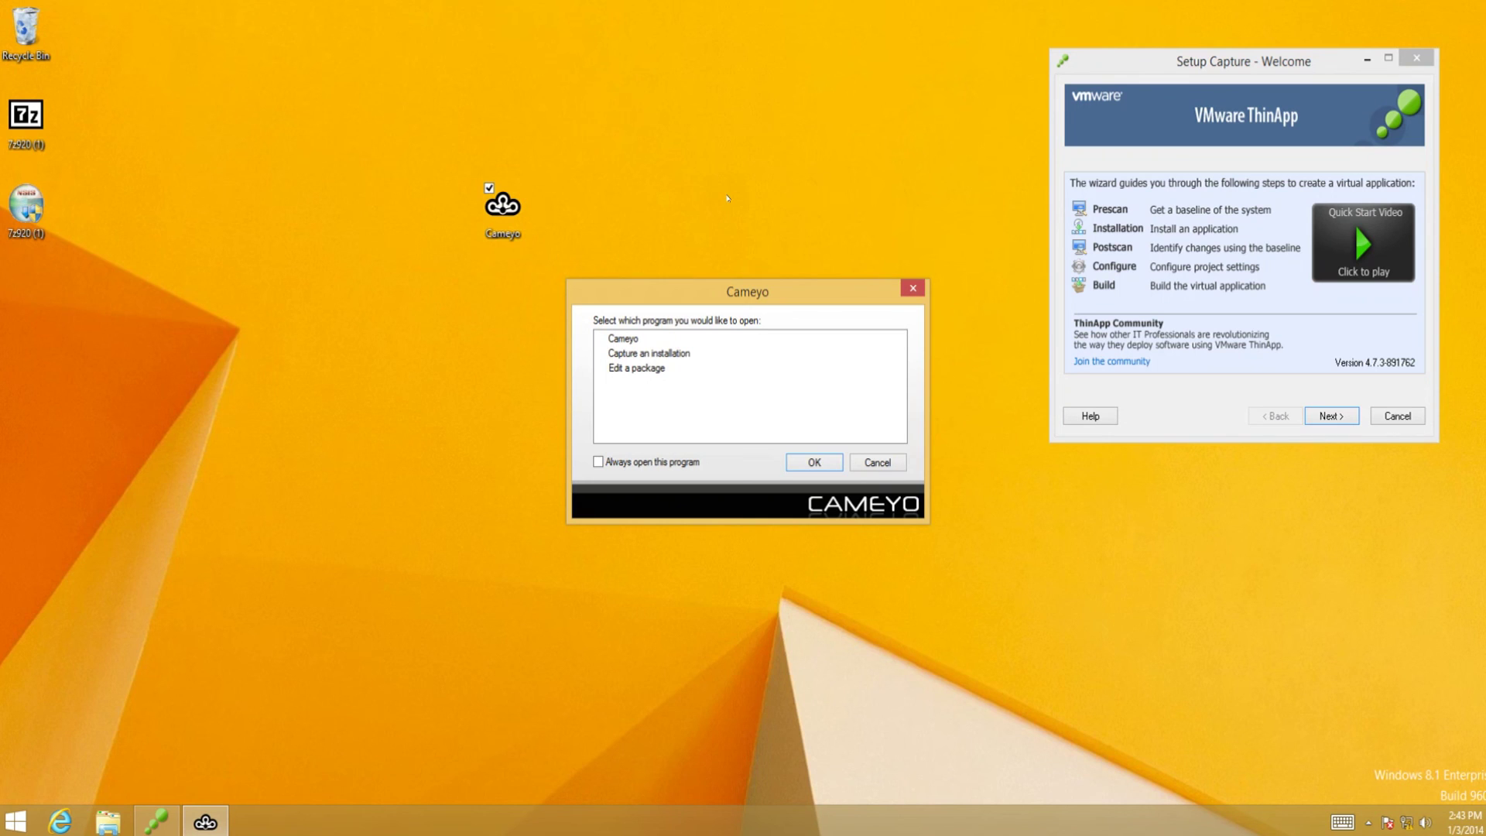
Step: Open the main Cameyo program, dismiss Login failed, then close Cameyo and ThinApp Setup Capture
double_click(612, 339)
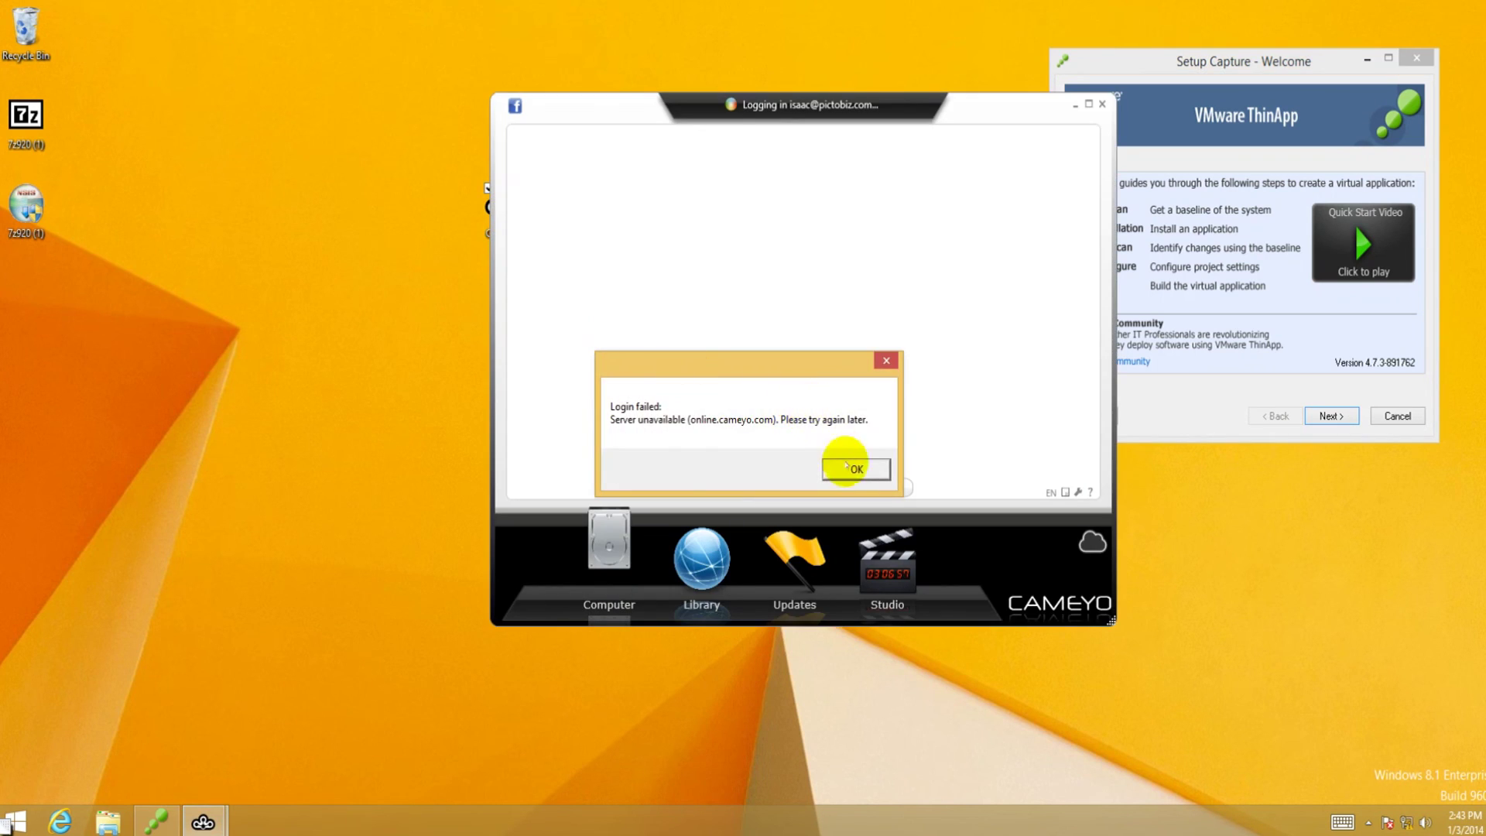
left_click(852, 465)
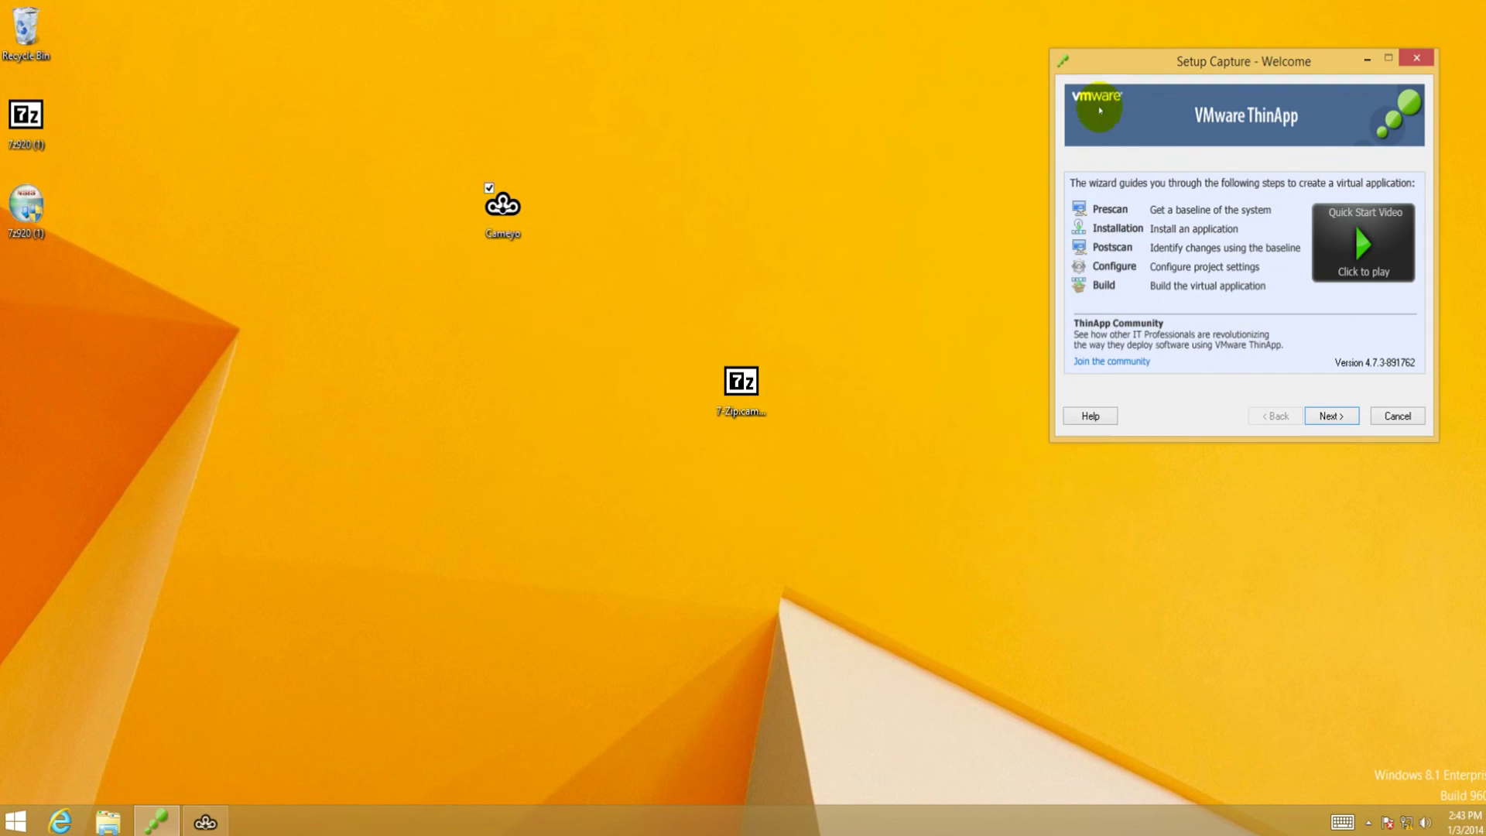
left_click(1101, 104)
left_click(1413, 61)
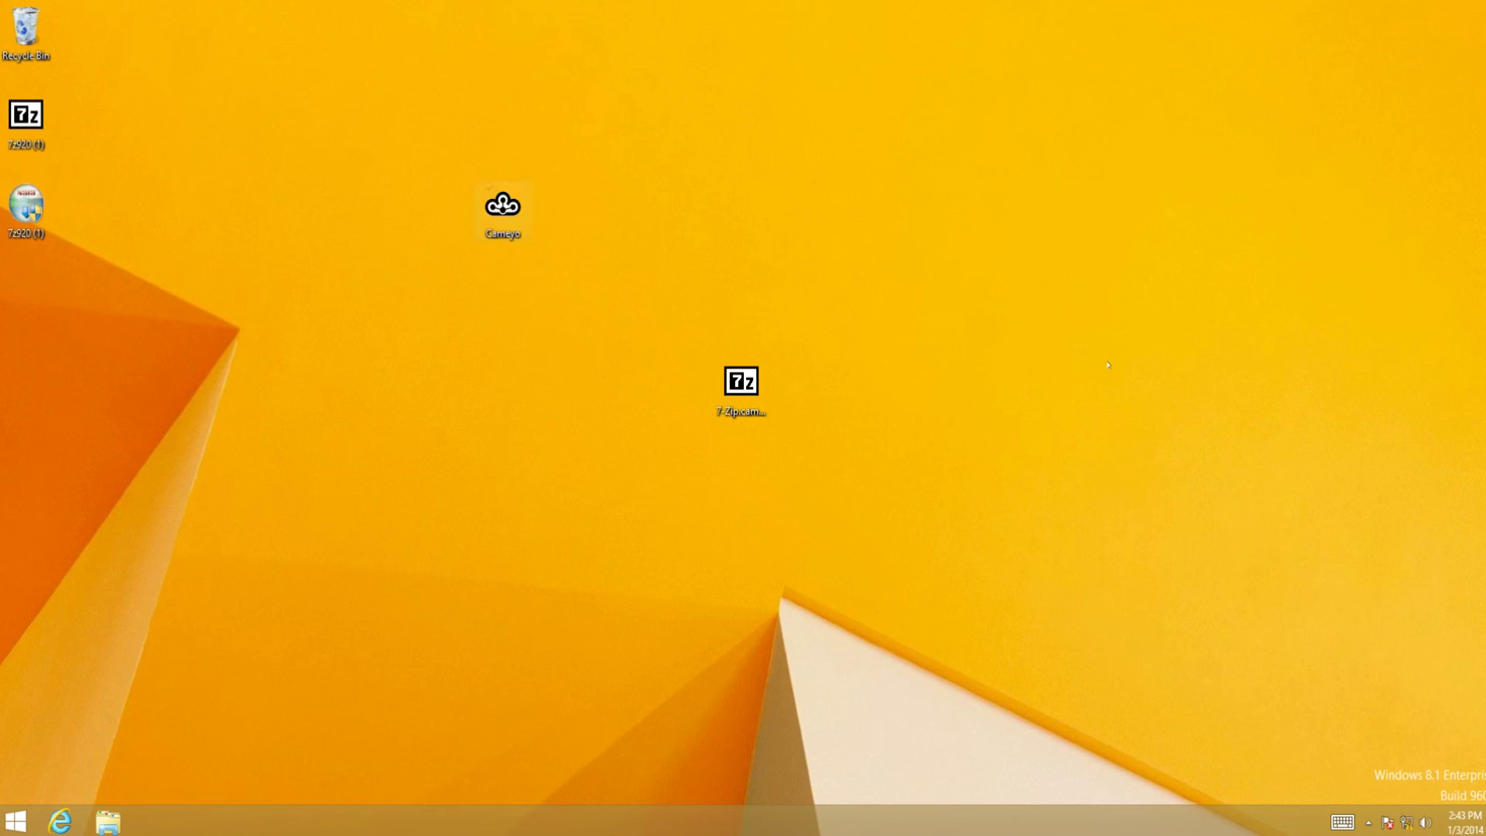